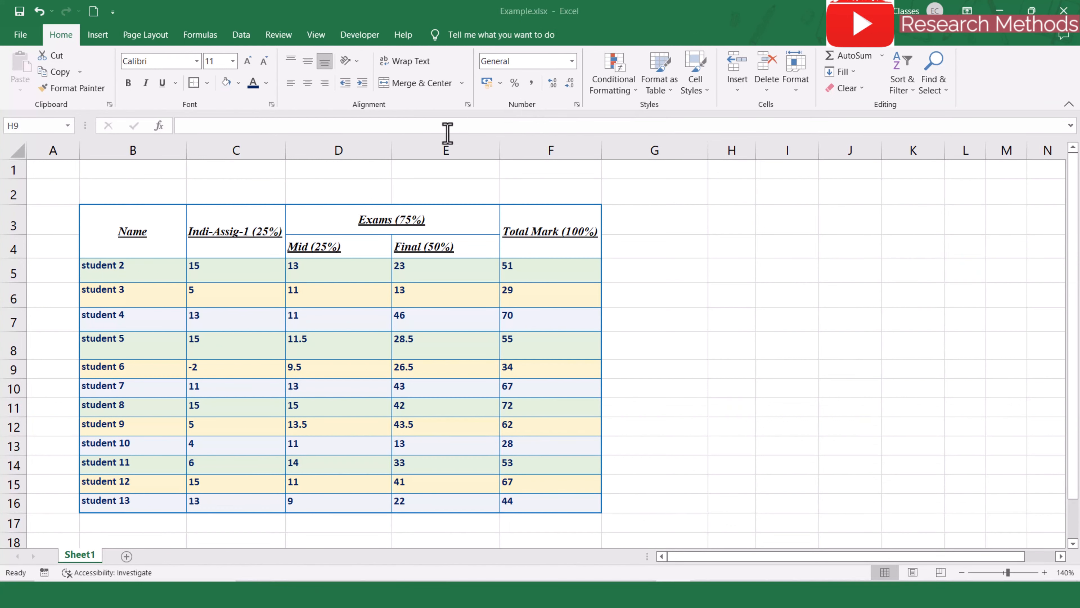
- Examine the student name cells in column B and the number format choices offered for B5
{"action": "left_click", "coordinate": [141, 275]}
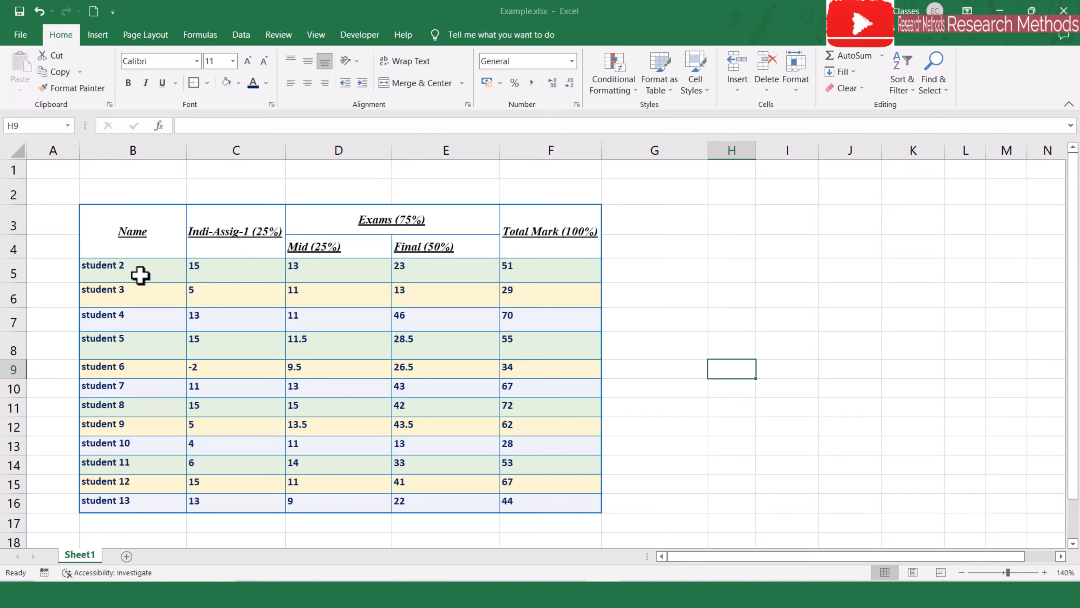
{"action": "left_click", "coordinate": [140, 277]}
{"action": "left_click", "coordinate": [131, 299]}
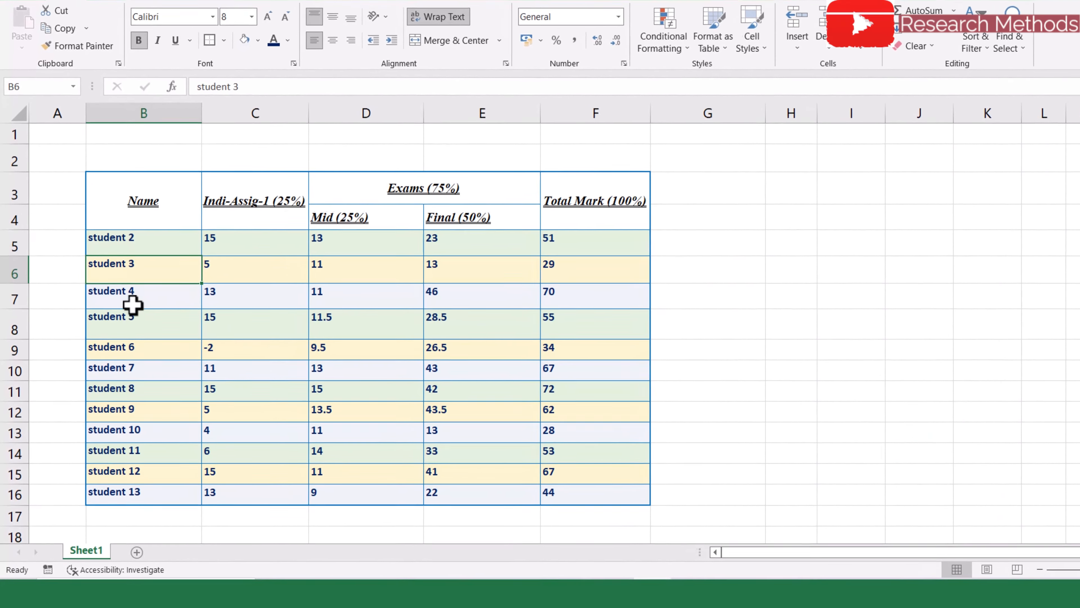
{"action": "left_click", "coordinate": [123, 323]}
{"action": "left_click", "coordinate": [141, 303]}
{"action": "left_click", "coordinate": [141, 397]}
{"action": "left_click", "coordinate": [140, 277]}
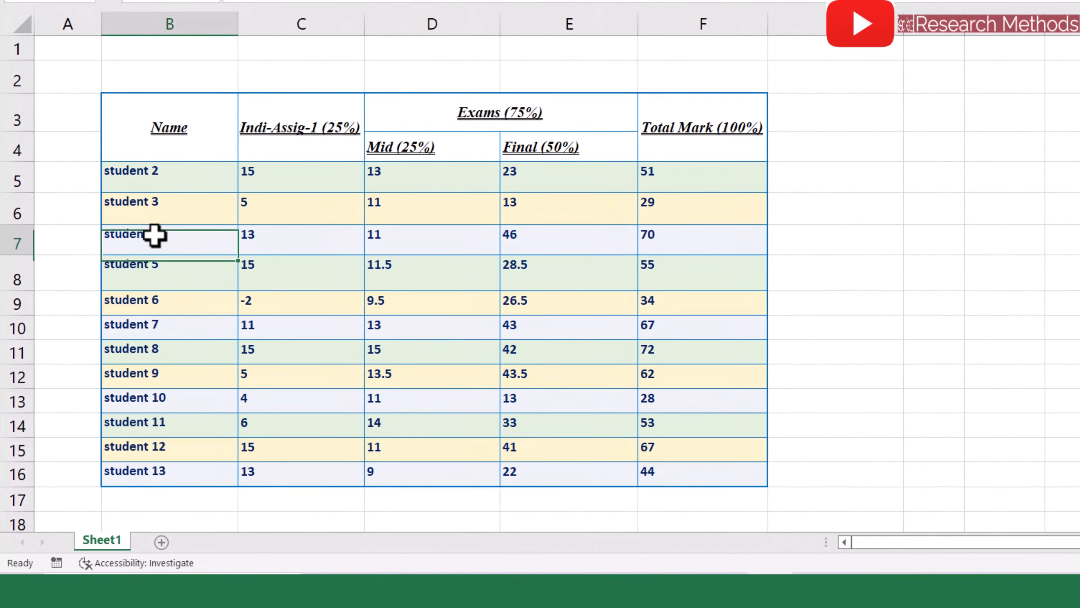
{"action": "left_click", "coordinate": [140, 222]}
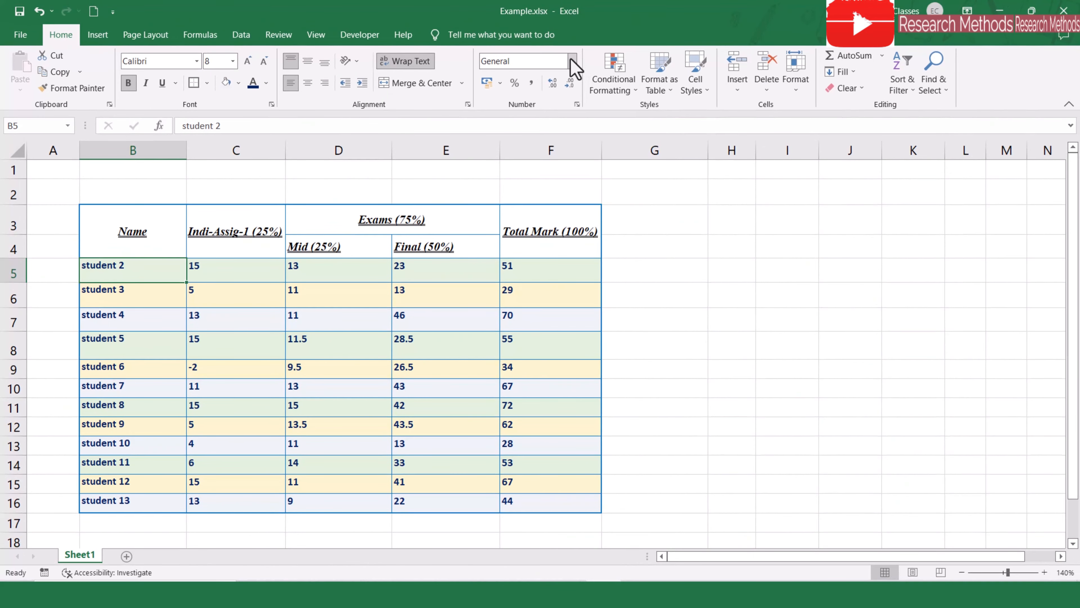
{"action": "left_click", "coordinate": [571, 62]}
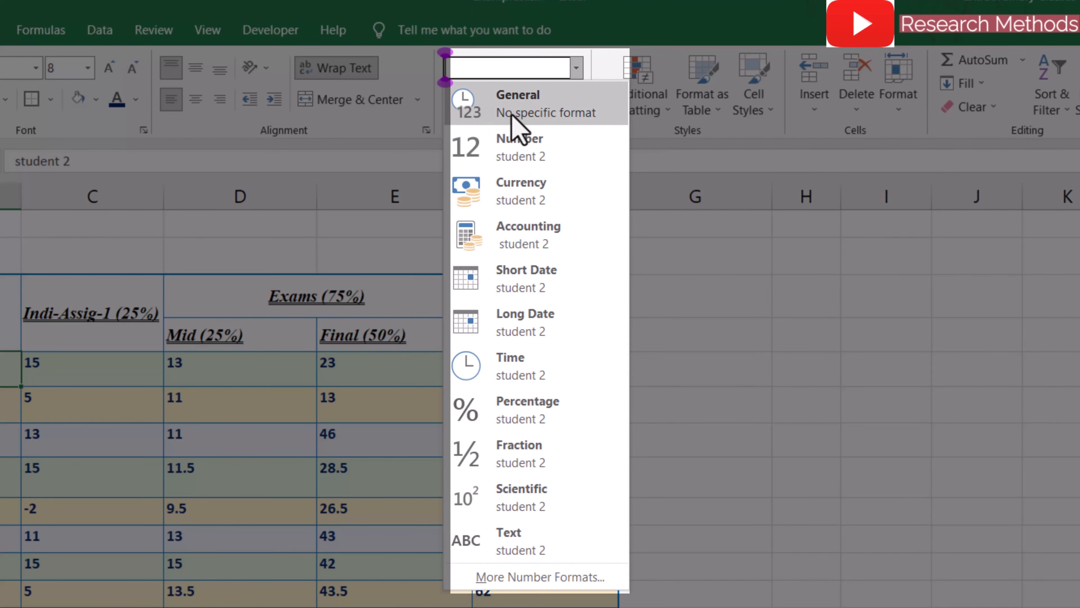
{"action": "left_click", "coordinate": [132, 268]}
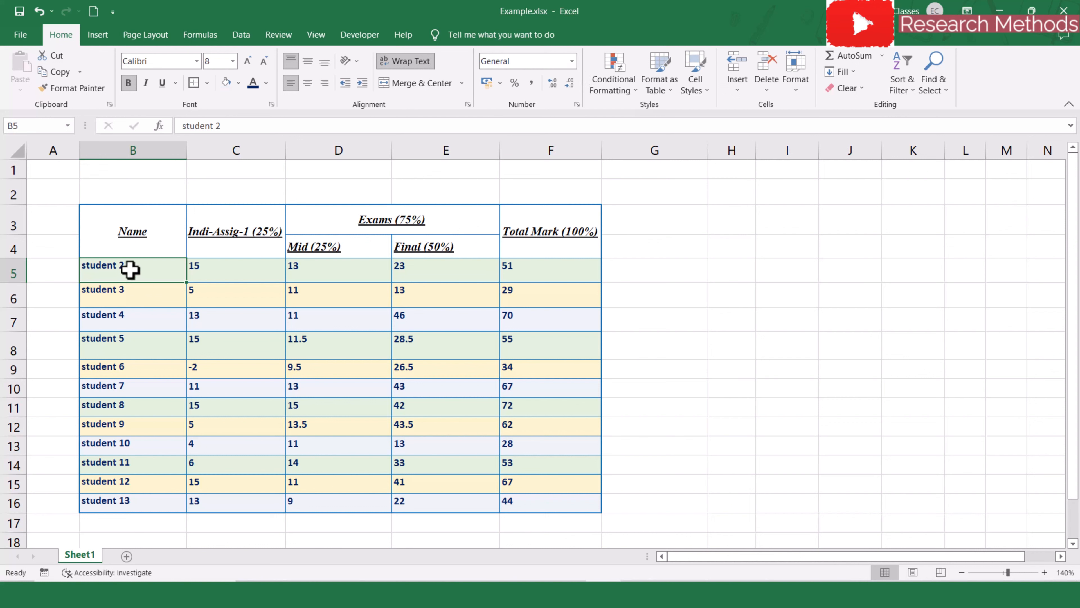
{"action": "left_click", "coordinate": [572, 61]}
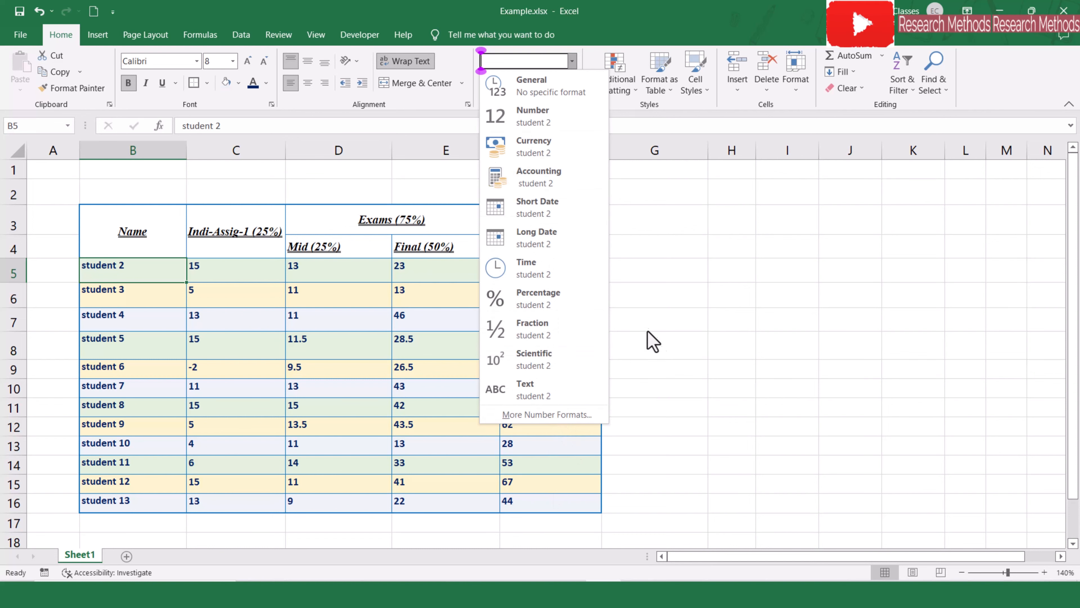
{"action": "left_click", "coordinate": [728, 295]}
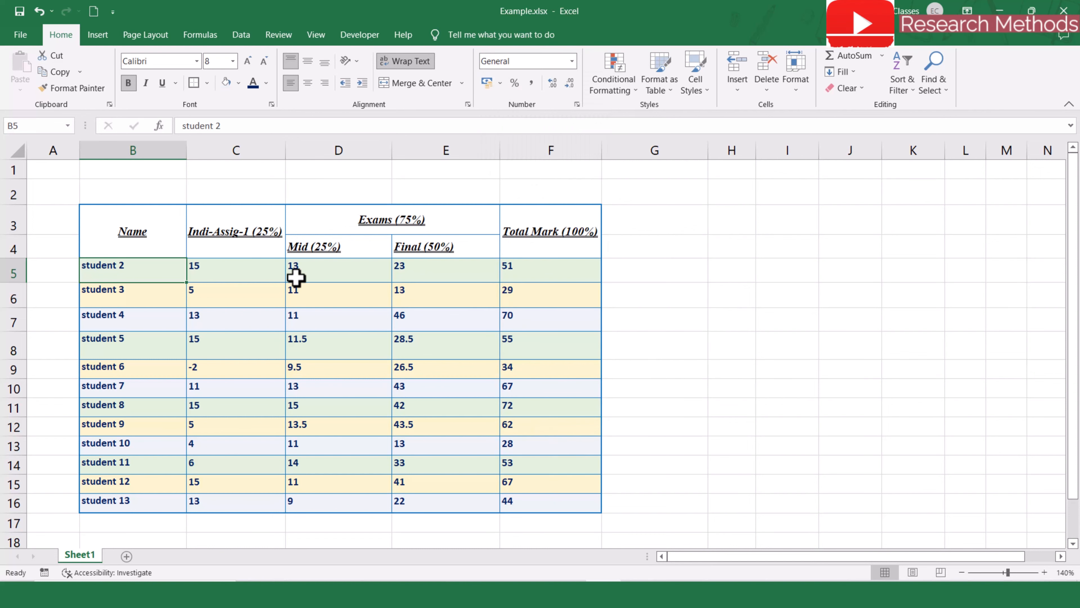
- Set the number format of the Name column, including its header (B3:B16), to Text
{"action": "left_click_drag", "start_coordinate": [148, 226], "coordinate": [496, 466]}
{"action": "left_click_drag", "start_coordinate": [557, 495], "coordinate": [583, 508]}
{"action": "left_click", "coordinate": [255, 272]}
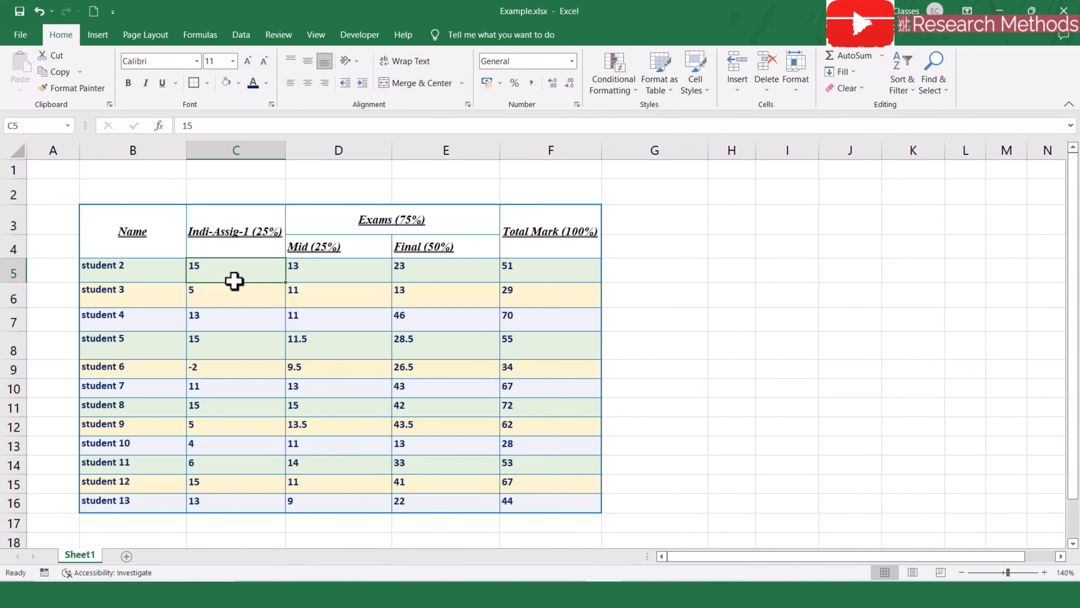
{"action": "left_click", "coordinate": [130, 230]}
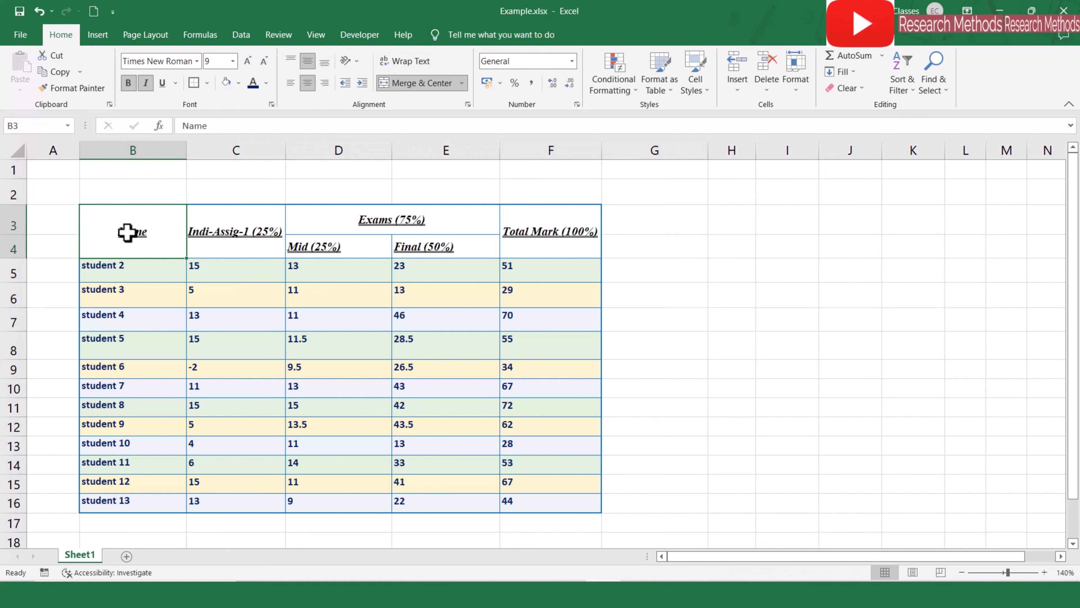
{"action": "left_click_drag", "start_coordinate": [126, 232], "coordinate": [137, 497]}
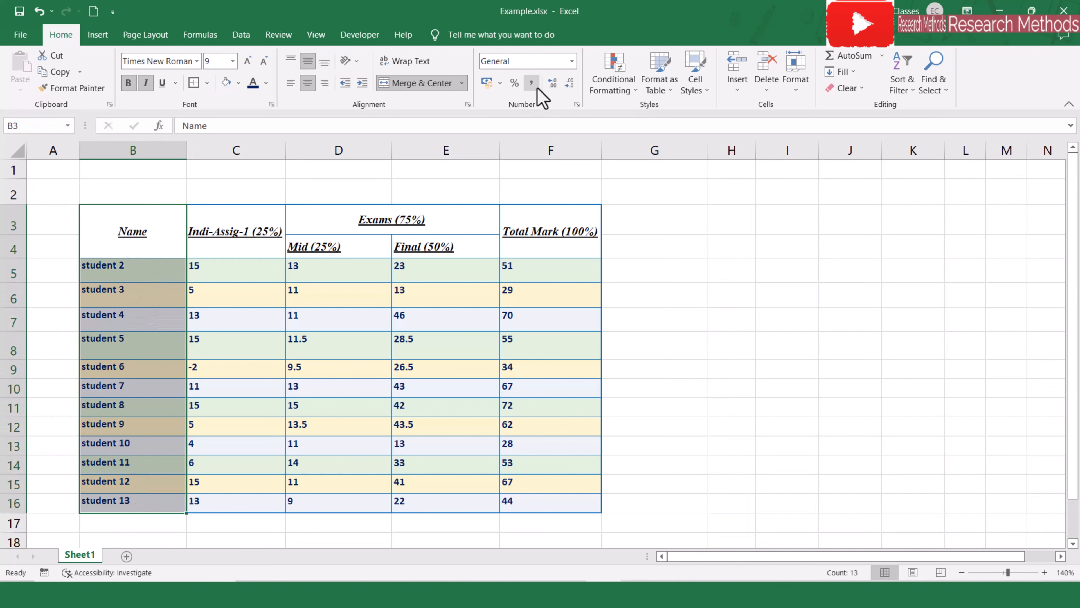
{"action": "left_click", "coordinate": [571, 63]}
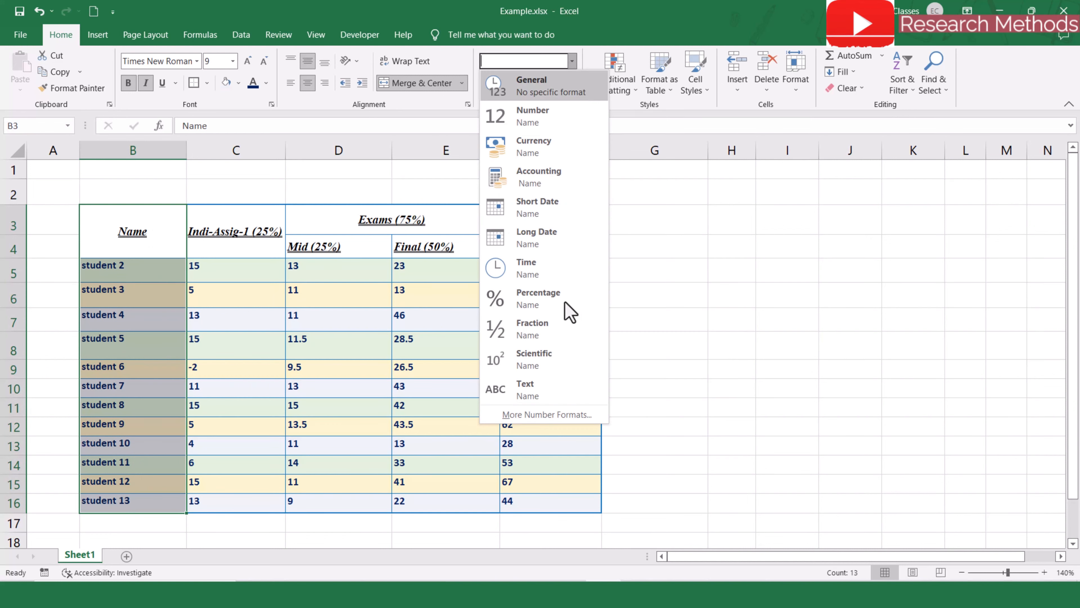
{"action": "left_click", "coordinate": [539, 390]}
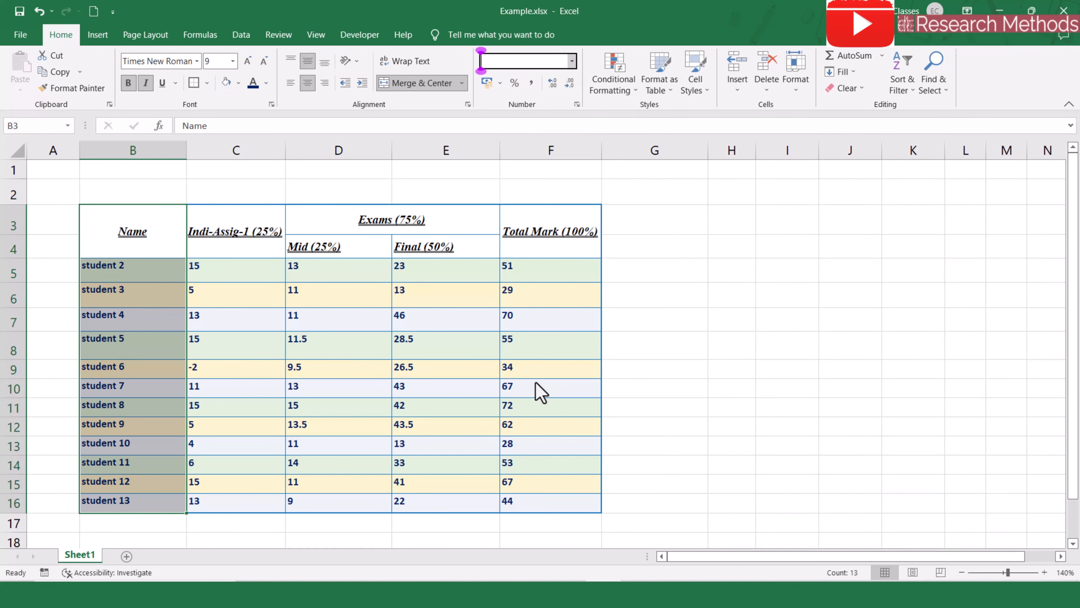
{"action": "left_click", "coordinate": [708, 375]}
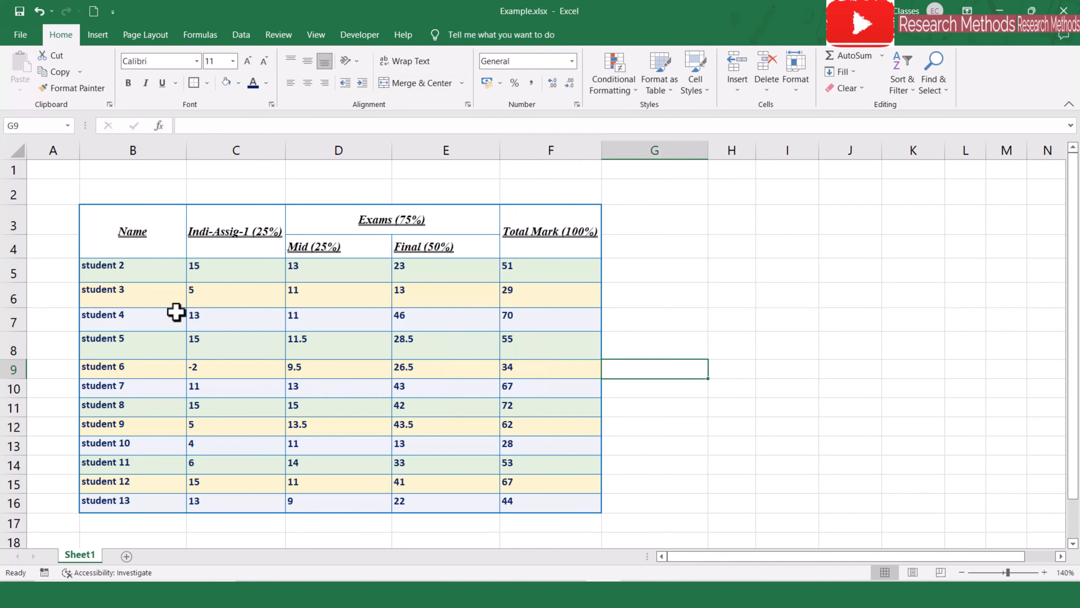
- Set the number format of the student names in B5:B16 to Number
{"action": "left_click", "coordinate": [136, 274]}
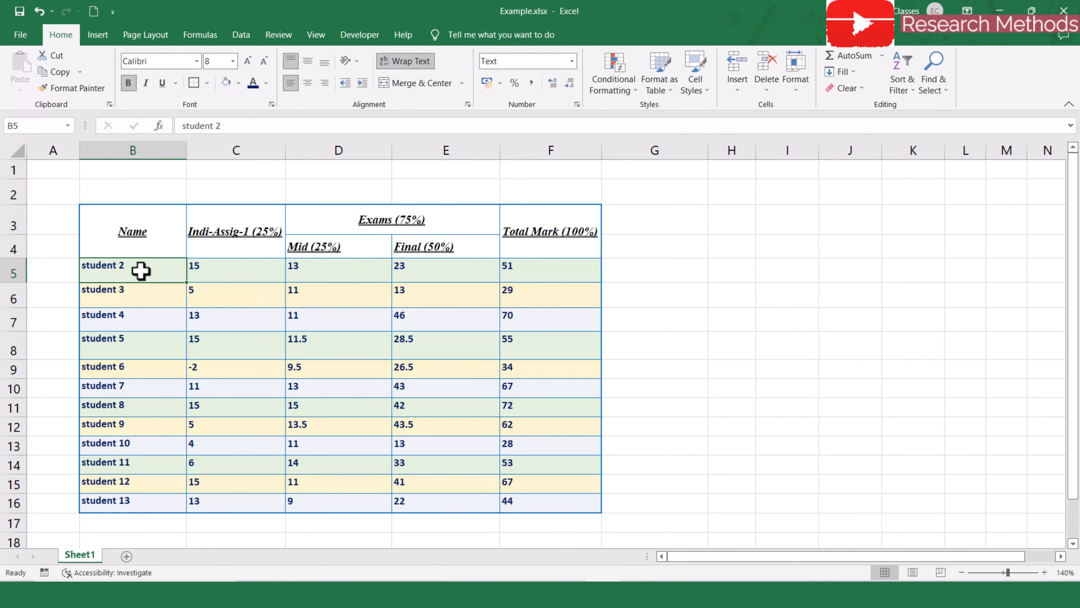
{"action": "left_click_drag", "start_coordinate": [141, 270], "coordinate": [147, 500]}
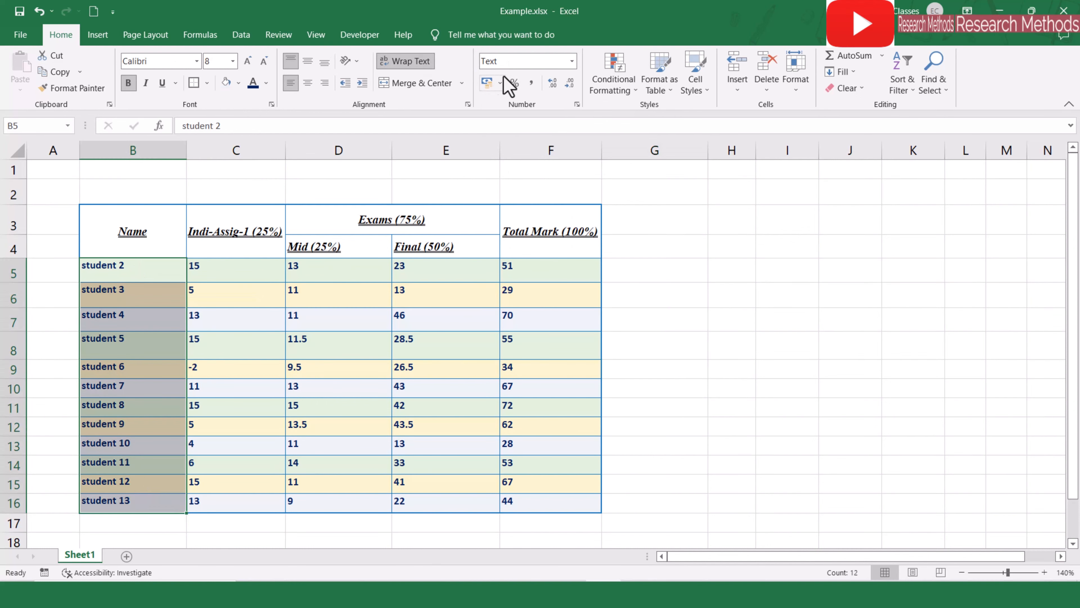
{"action": "left_click", "coordinate": [572, 60]}
{"action": "left_click", "coordinate": [557, 119]}
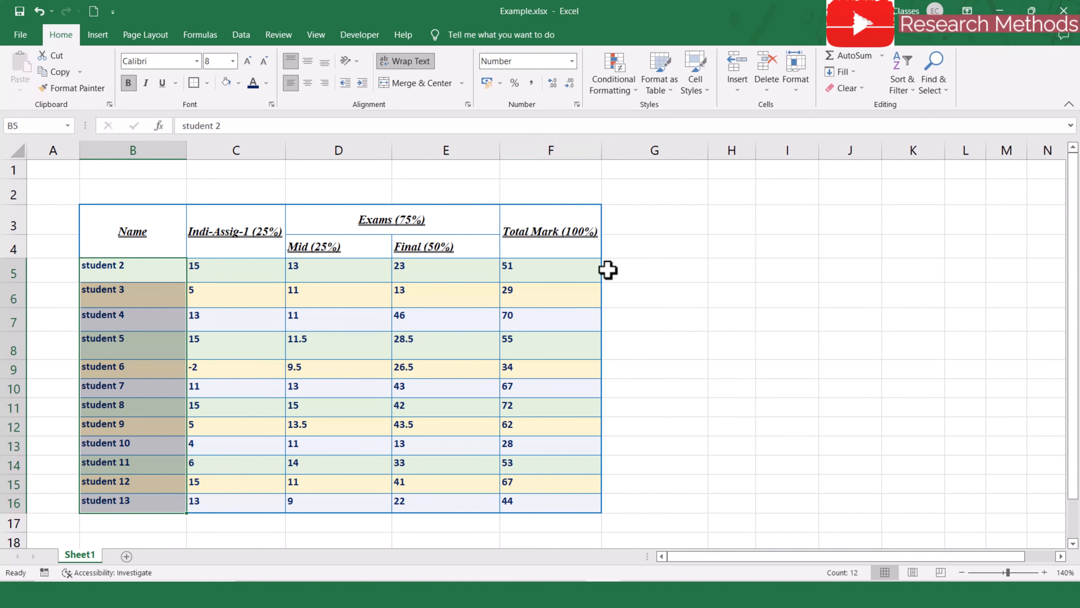
- Compare the number formats of the name and mark cells, and review the format choices for B5:B16
{"action": "left_click", "coordinate": [123, 274]}
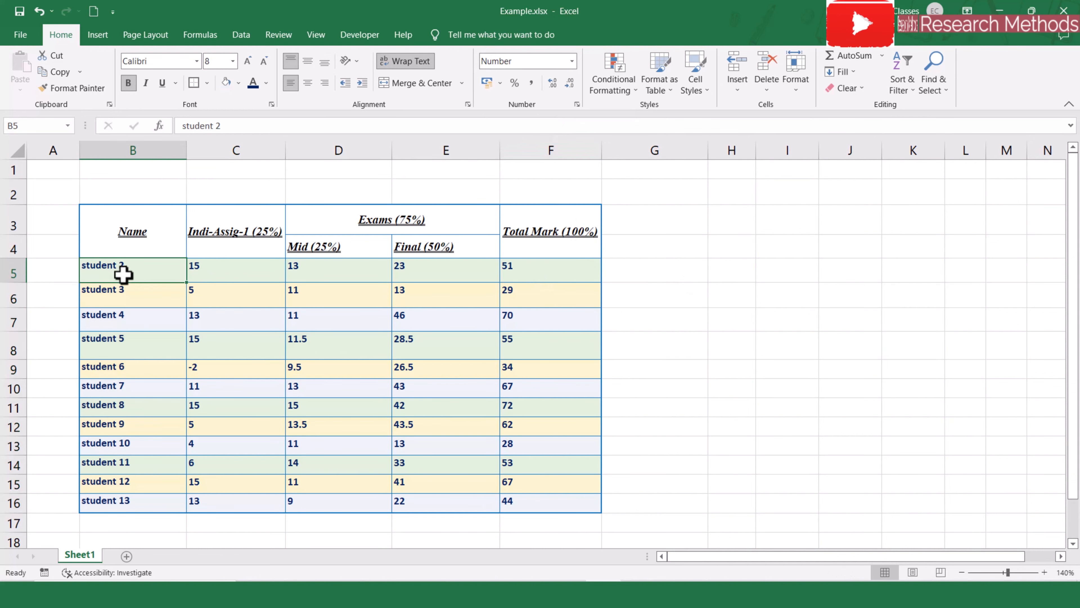
{"action": "left_click", "coordinate": [126, 299]}
{"action": "left_click", "coordinate": [123, 278]}
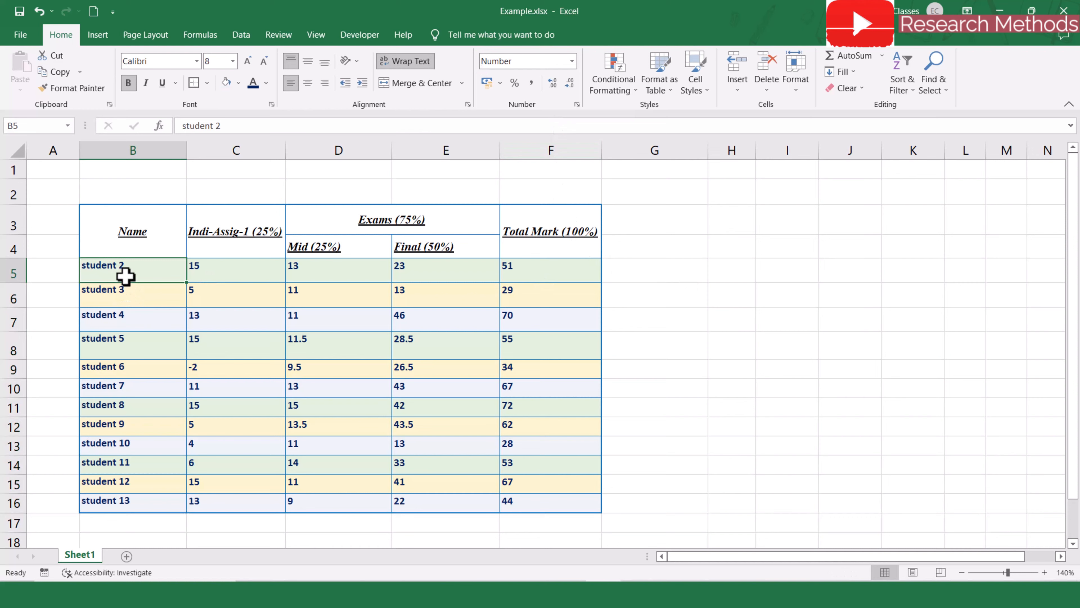
{"action": "left_click", "coordinate": [132, 292]}
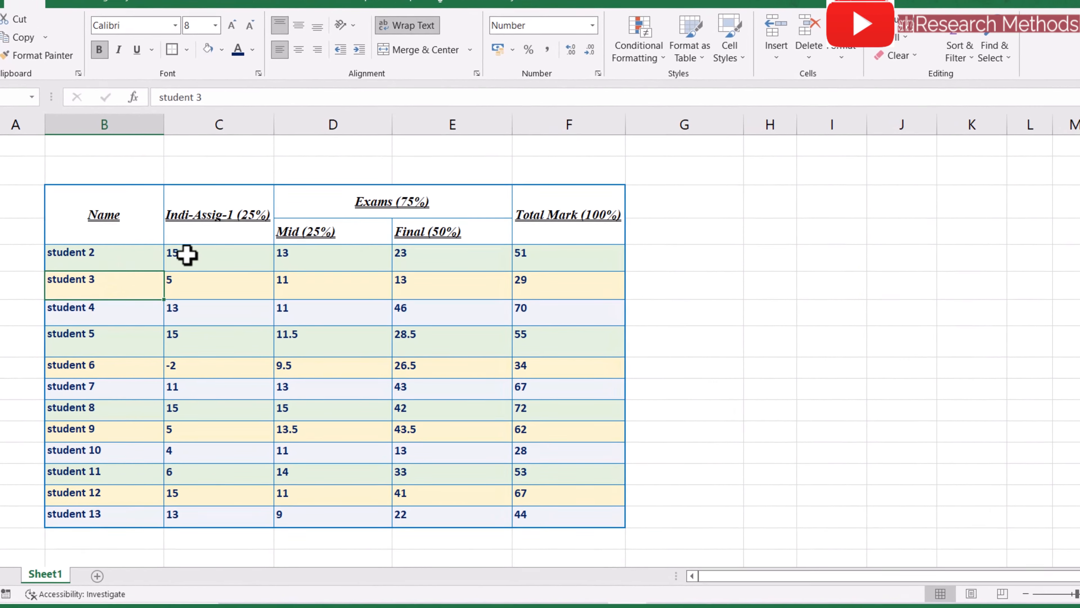
{"action": "left_click", "coordinate": [213, 267]}
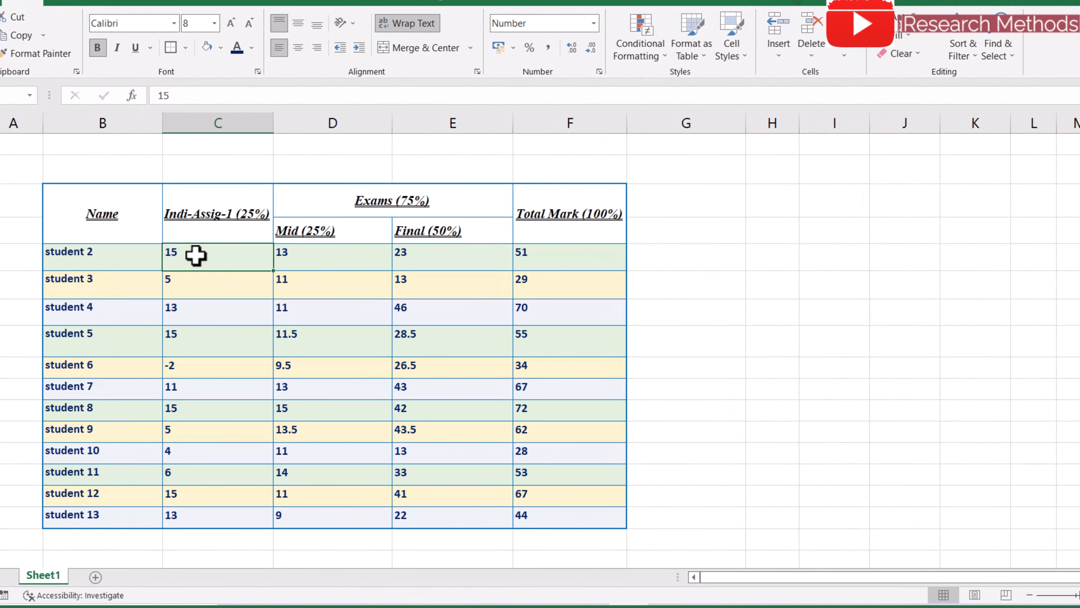
{"action": "left_click", "coordinate": [305, 276]}
{"action": "left_click", "coordinate": [91, 266]}
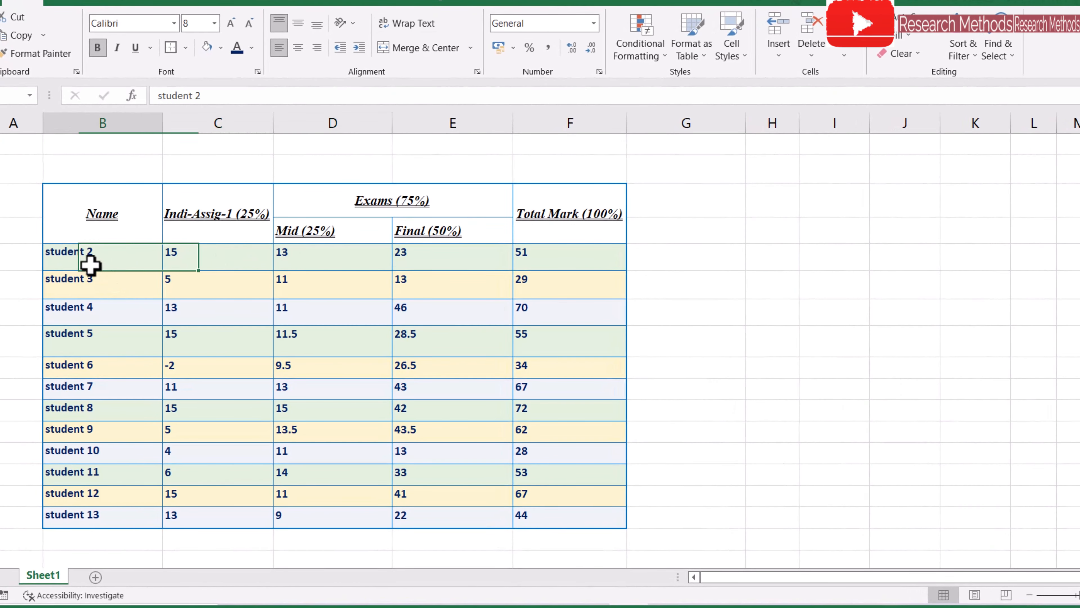
{"action": "left_click", "coordinate": [173, 263]}
{"action": "left_click", "coordinate": [101, 266]}
{"action": "left_click_drag", "start_coordinate": [99, 306], "coordinate": [144, 514]}
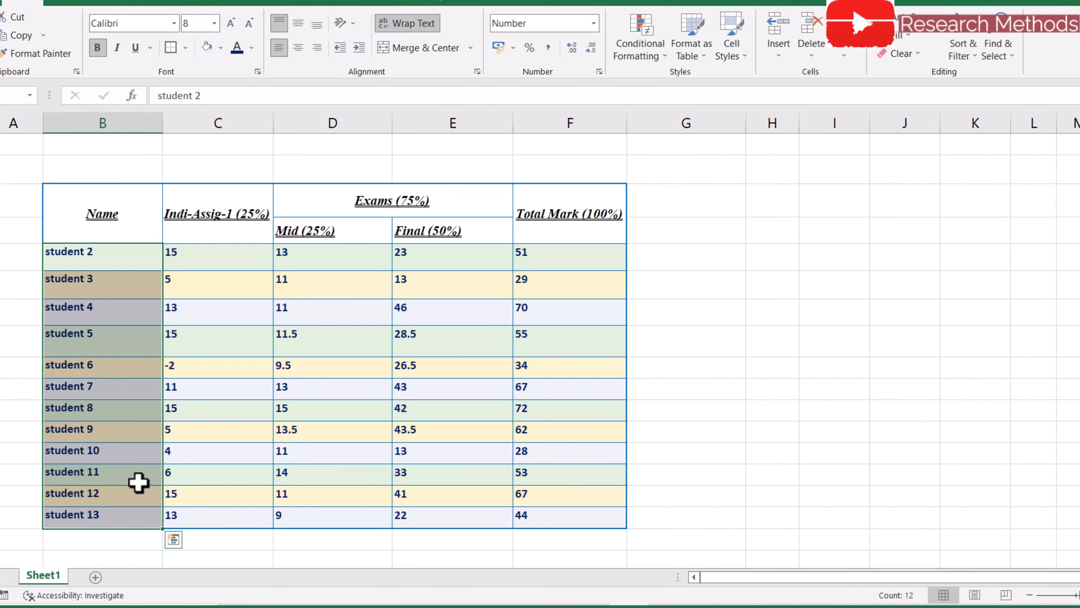
{"action": "left_click", "coordinate": [594, 23]}
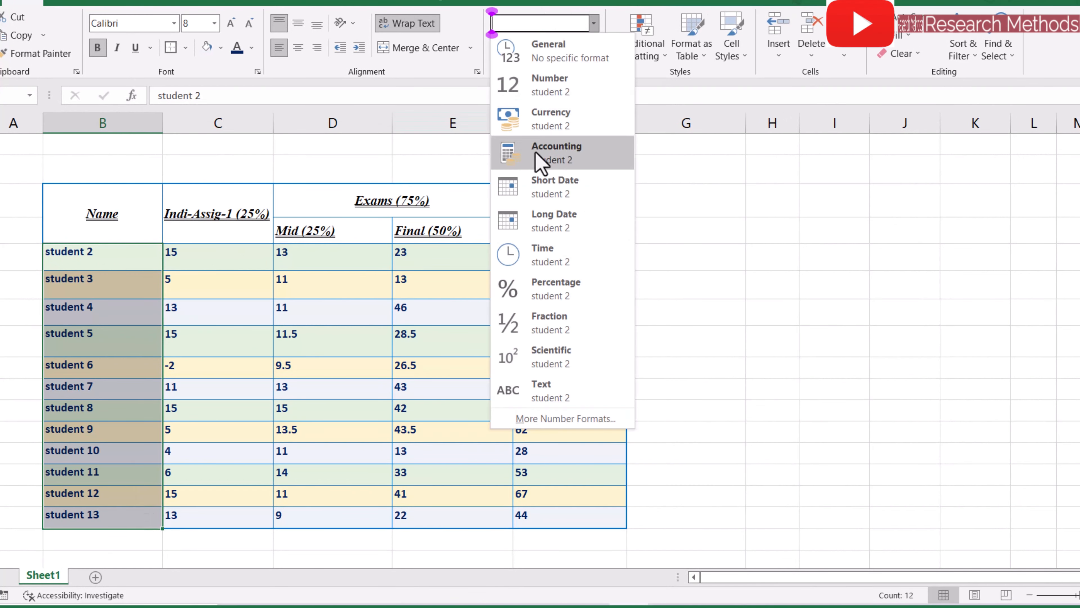
- Unmerge the Indi-Assig-1 (25%) header cell in column C
{"action": "left_click", "coordinate": [219, 210]}
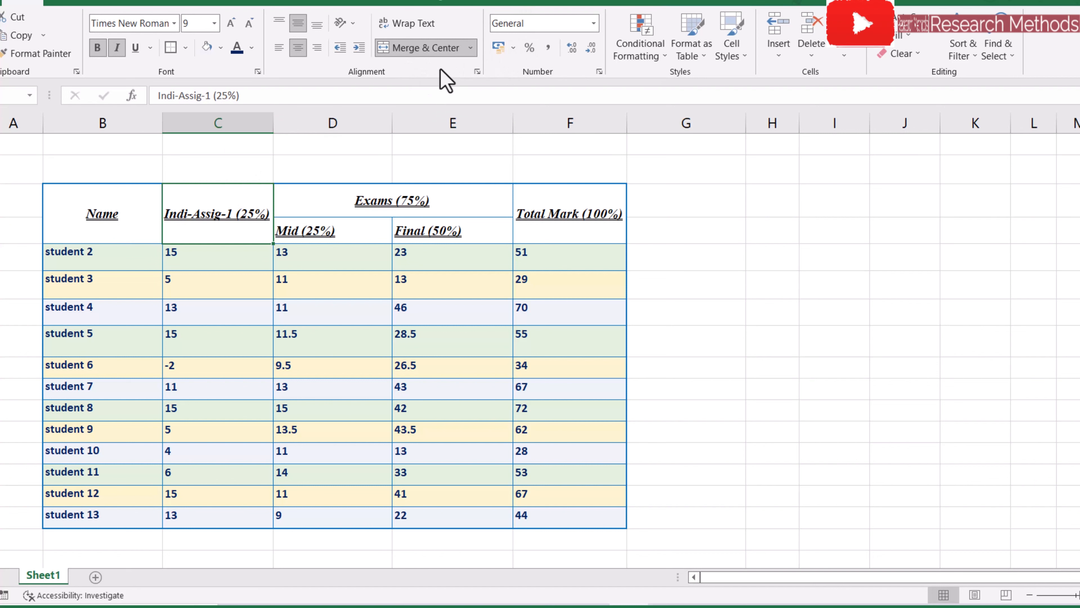
{"action": "left_click", "coordinate": [471, 48]}
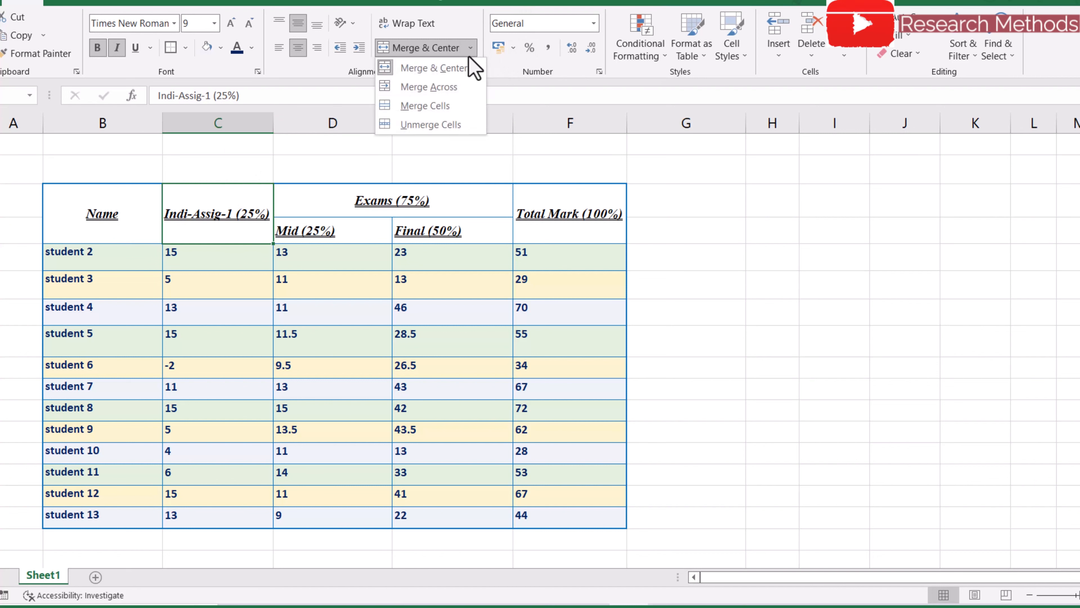
{"action": "left_click", "coordinate": [430, 124]}
{"action": "left_click", "coordinate": [232, 231]}
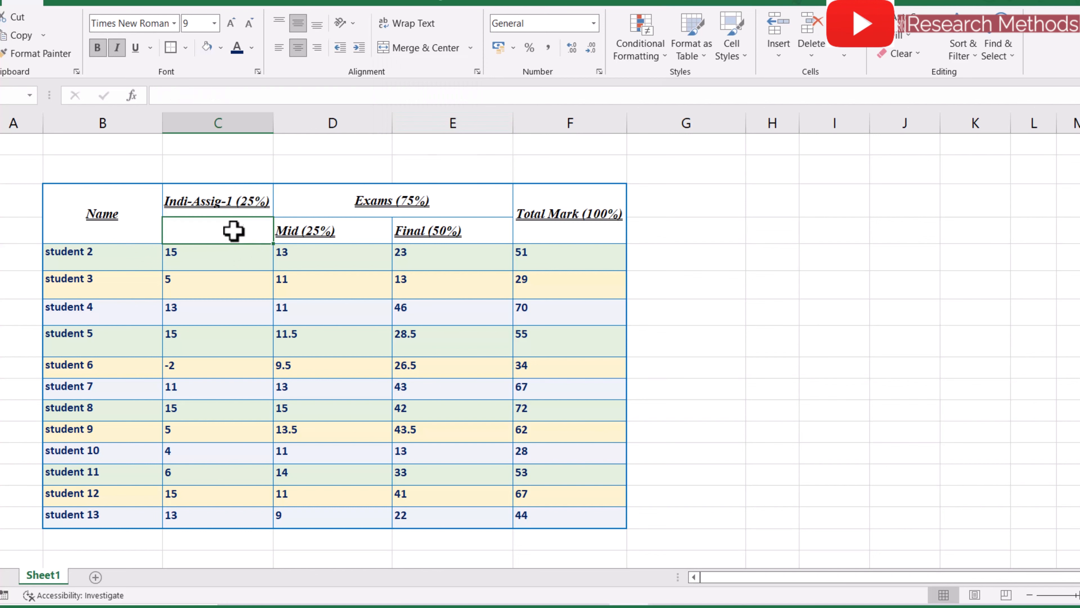
{"action": "left_click", "coordinate": [240, 199]}
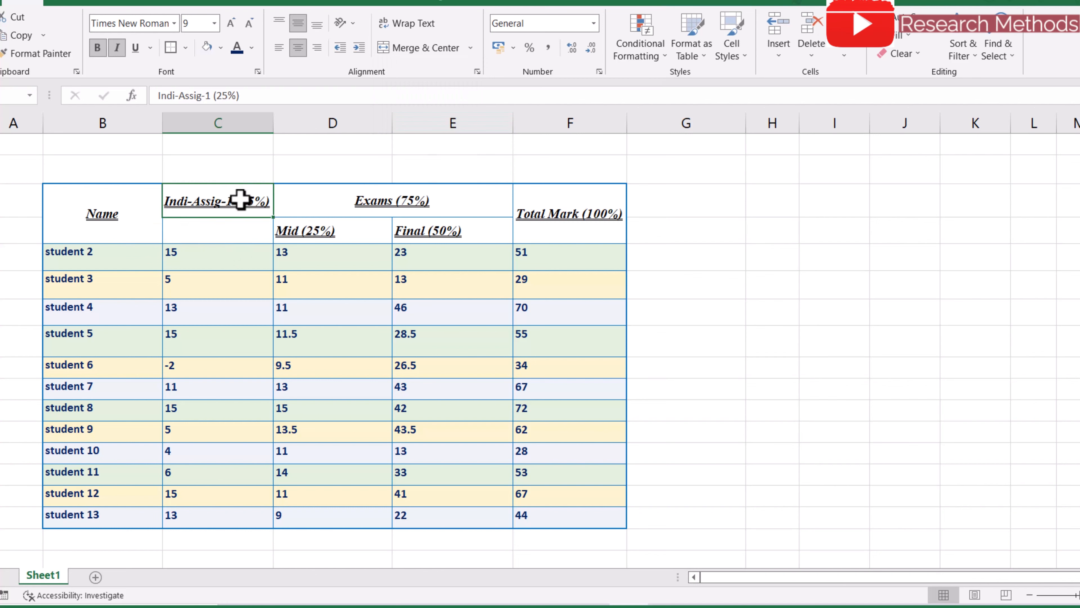
- Format the empty cell C4 below the Indi-Assig-1 header as Percentage and enter 45% in it
{"action": "left_click", "coordinate": [219, 228]}
{"action": "left_click", "coordinate": [594, 26]}
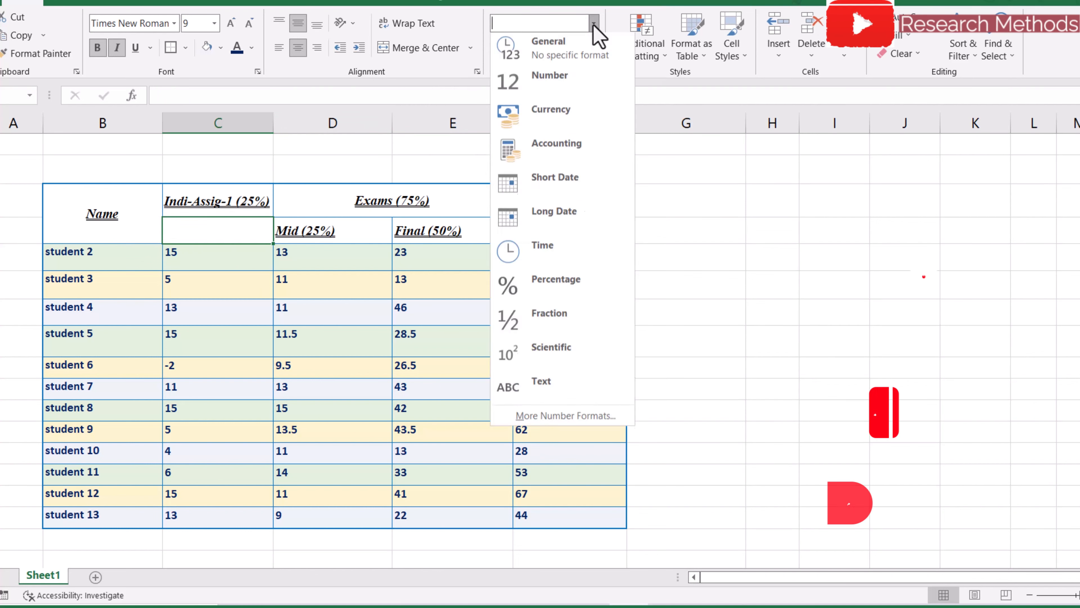
{"action": "left_click", "coordinate": [564, 300]}
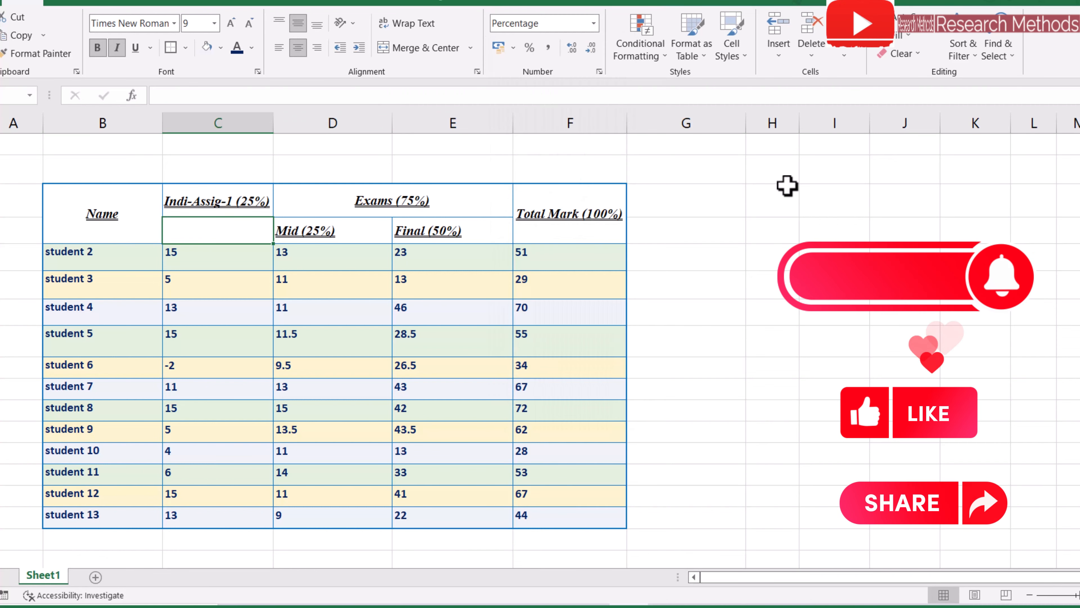
{"action": "left_click", "coordinate": [786, 183]}
{"action": "left_click", "coordinate": [239, 235]}
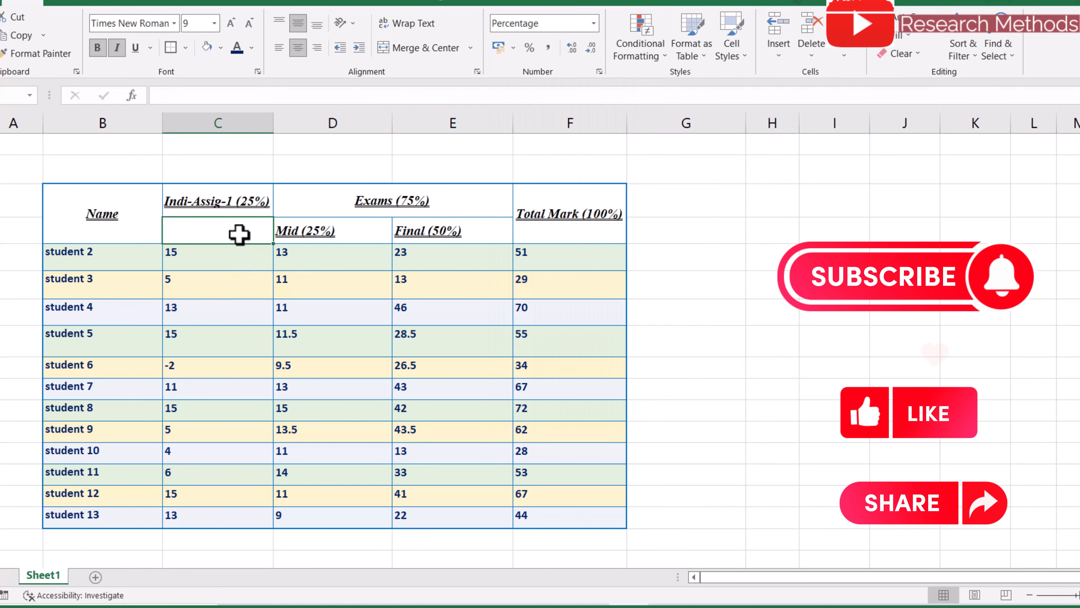
{"action": "type", "text": "45"}
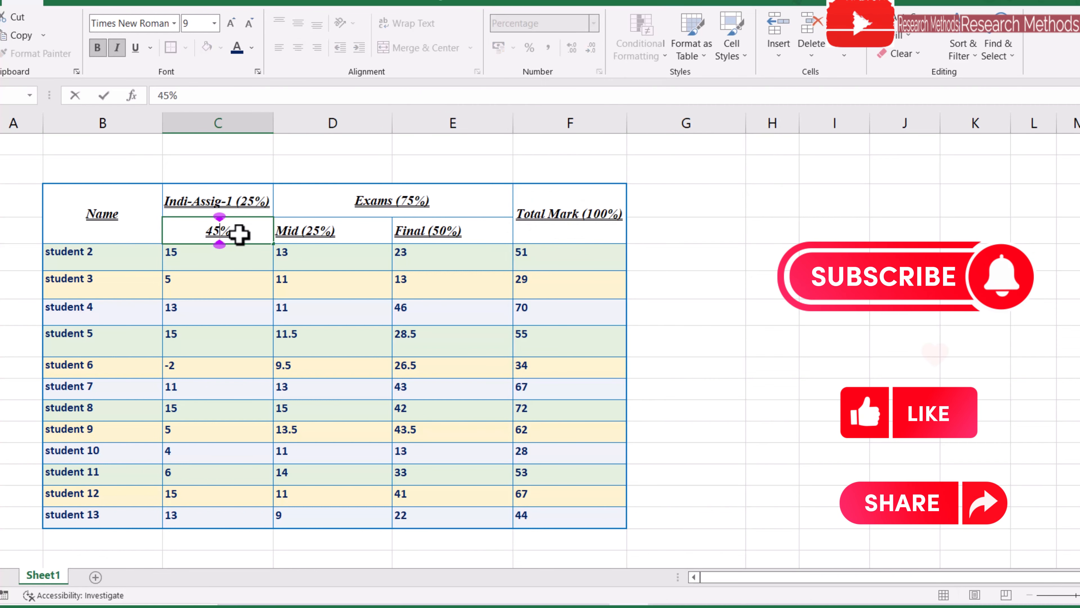
{"action": "left_click", "coordinate": [742, 284]}
{"action": "left_click", "coordinate": [238, 234]}
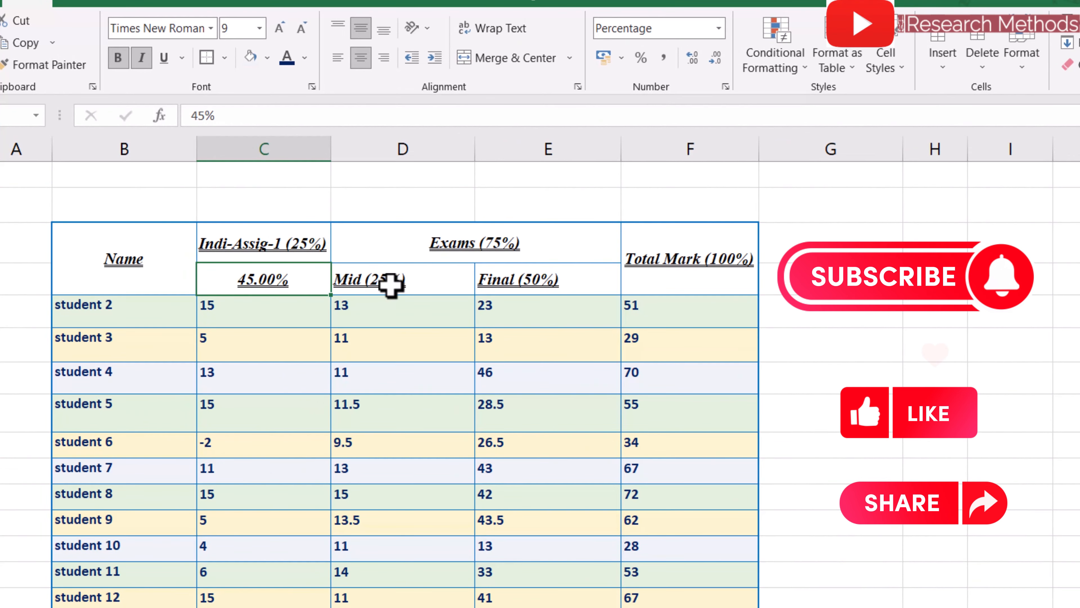
{"action": "left_click", "coordinate": [370, 264]}
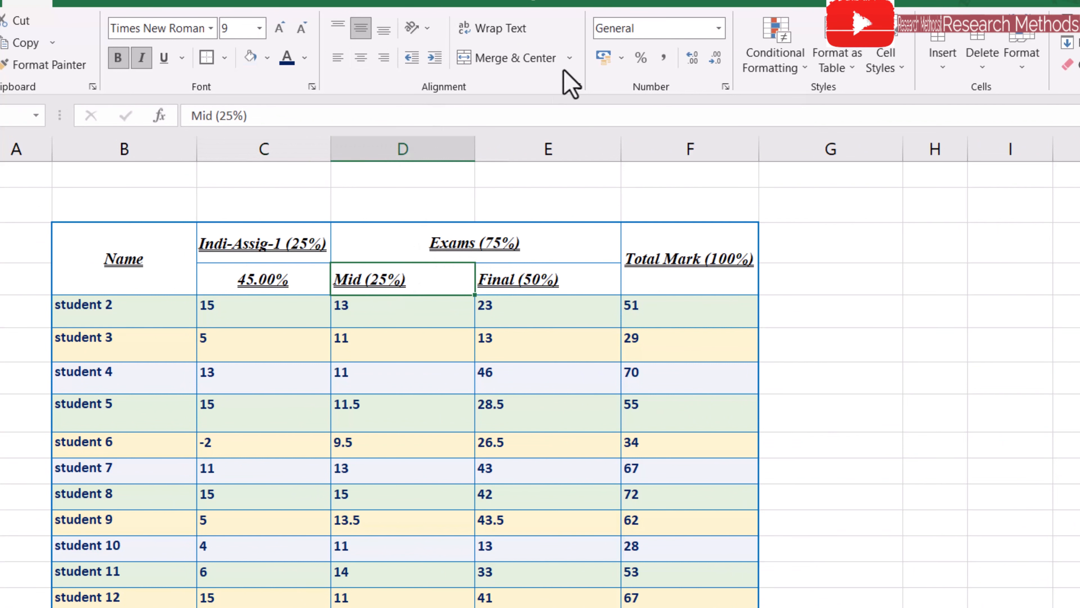
{"action": "left_click", "coordinate": [569, 58]}
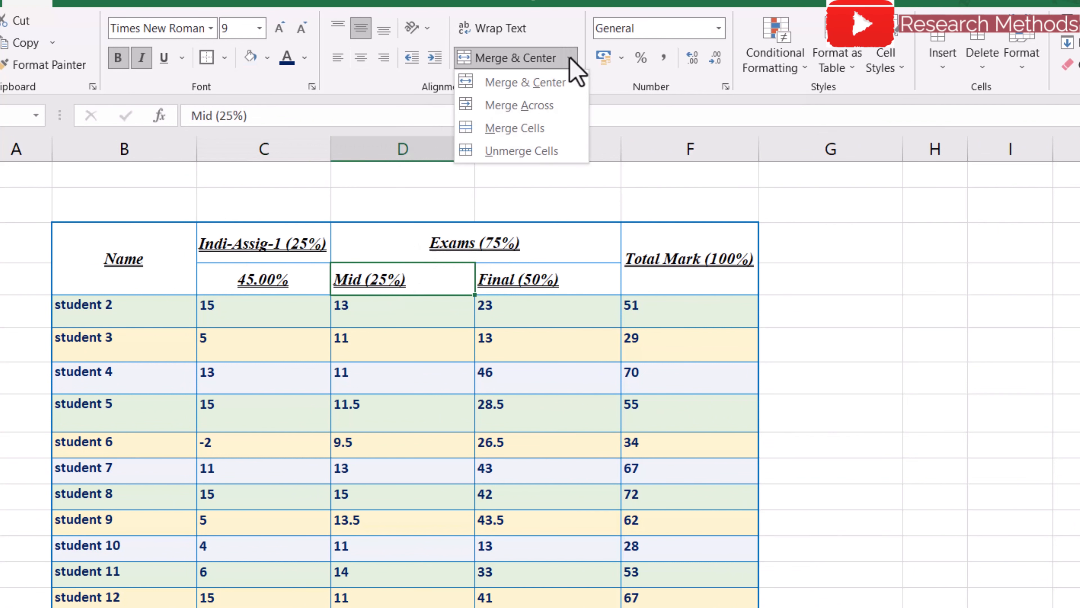
{"action": "left_click", "coordinate": [440, 277]}
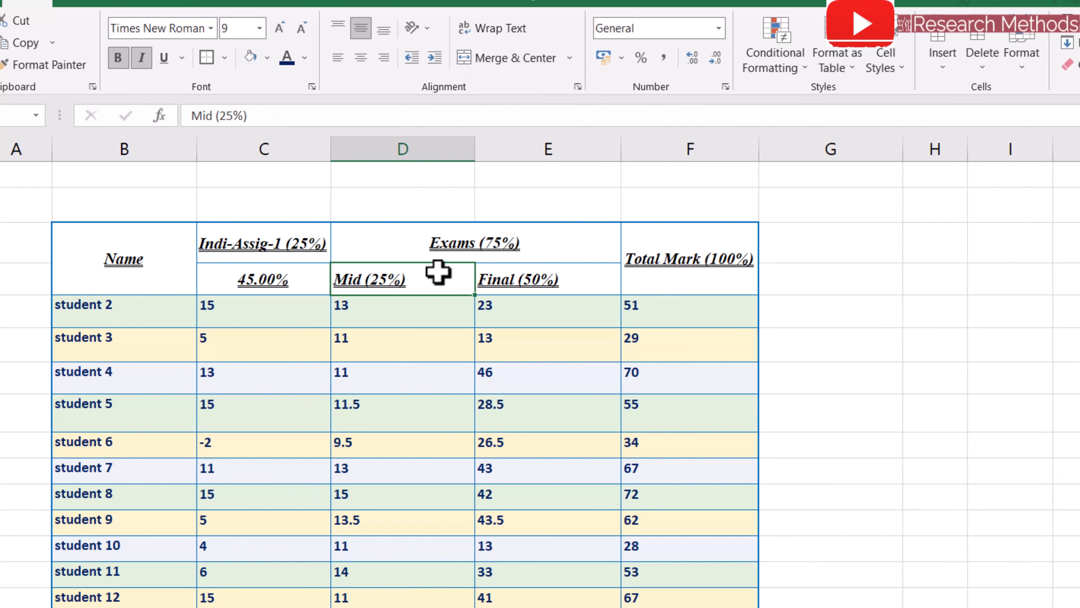
{"action": "left_click", "coordinate": [539, 251]}
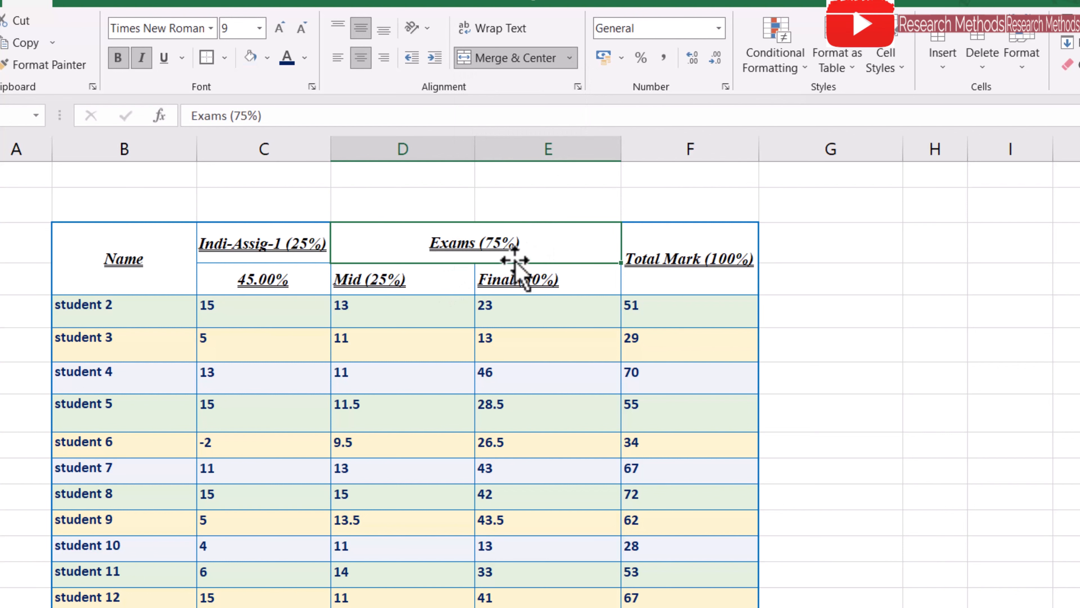
{"action": "left_click", "coordinate": [413, 283]}
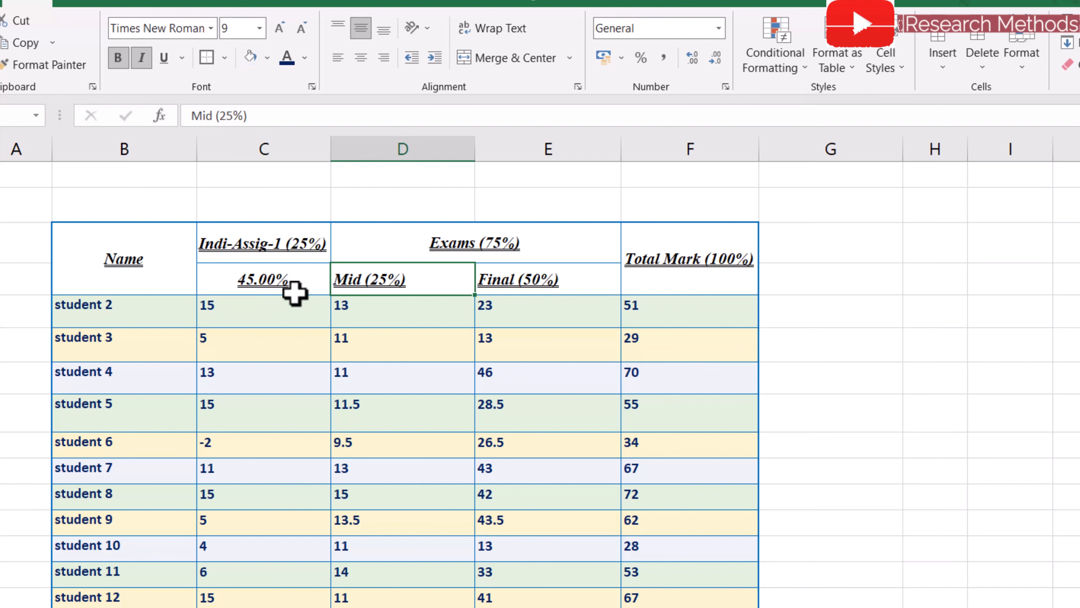
- Increase the decimal places of the 45% in cell C4 to six
{"action": "left_click", "coordinate": [276, 292]}
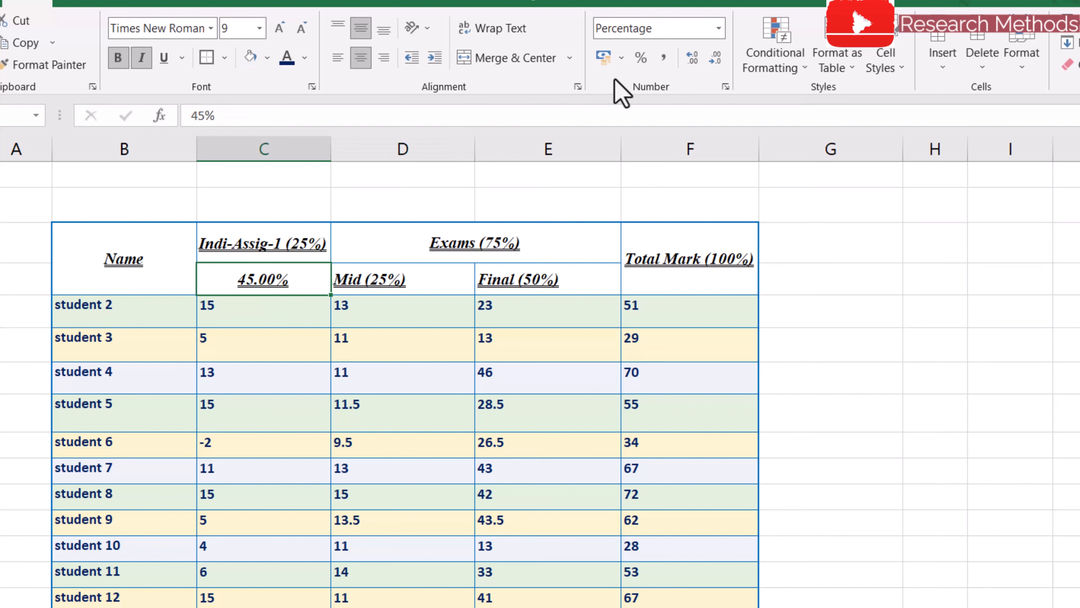
{"action": "left_click", "coordinate": [691, 60]}
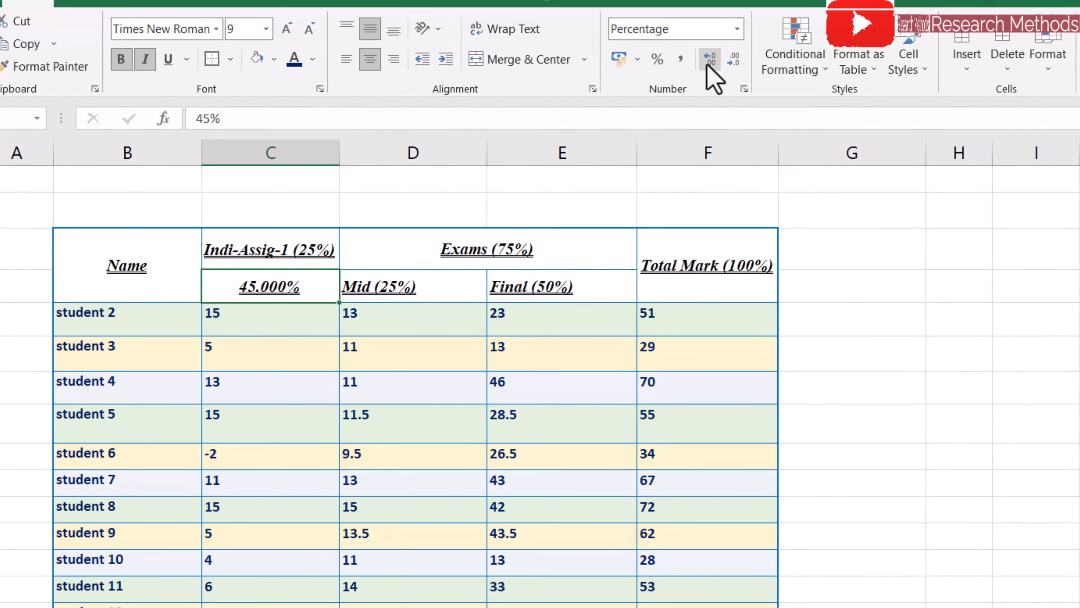
{"action": "left_click", "coordinate": [691, 60]}
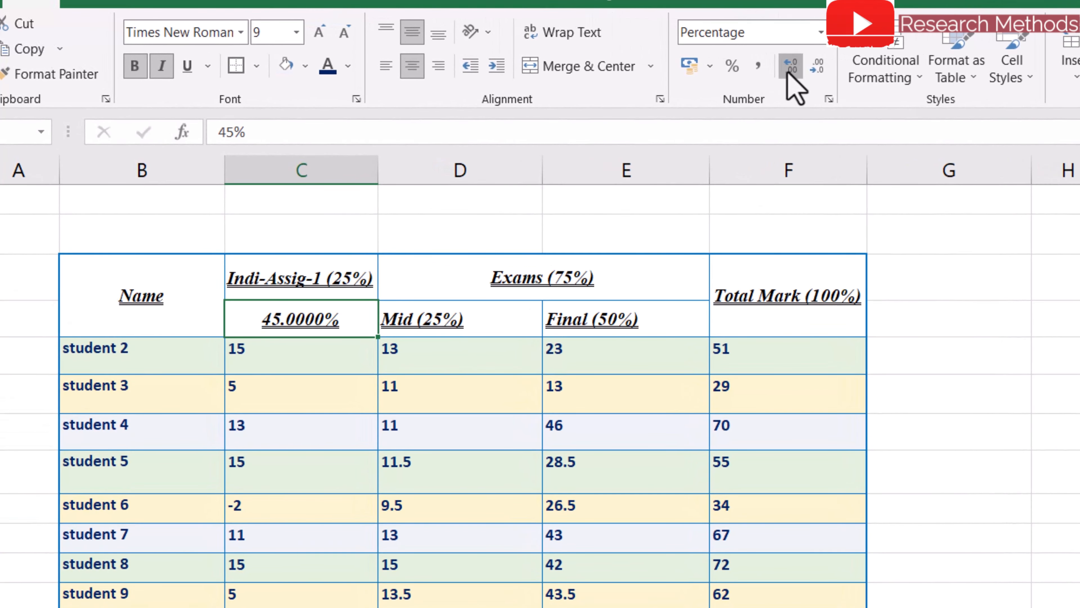
{"action": "left_click", "coordinate": [791, 68]}
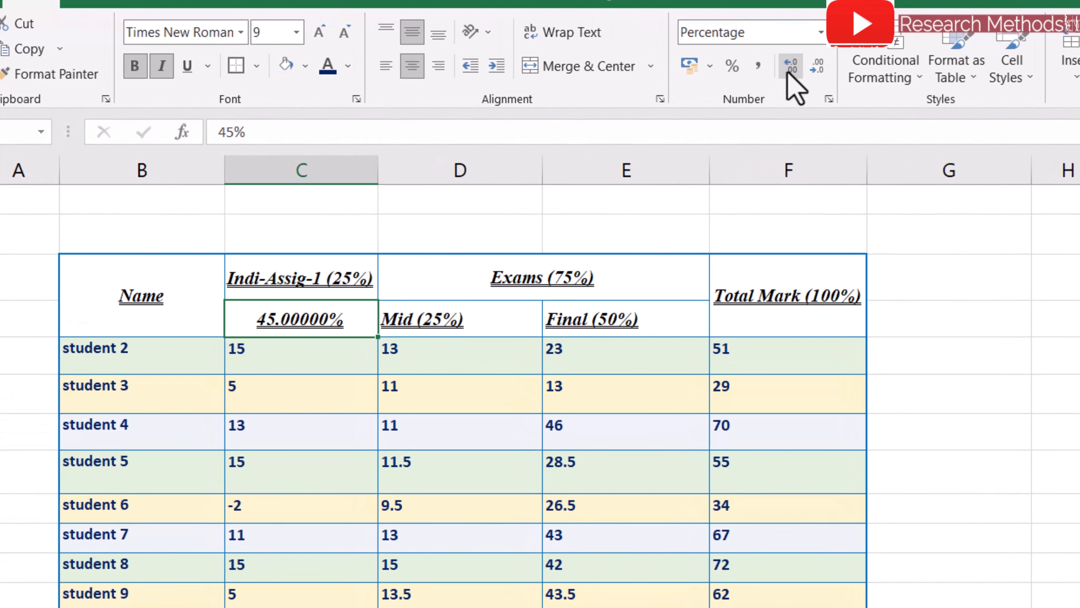
{"action": "left_click", "coordinate": [791, 68]}
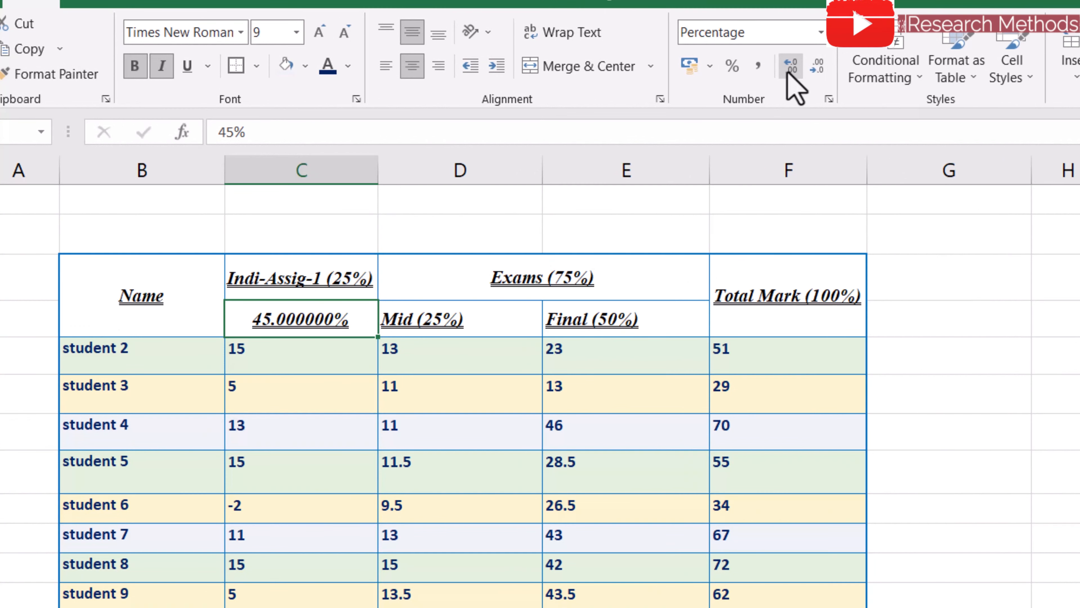
- Reduce the percentage in cell C4 to zero decimal places
{"action": "left_click", "coordinate": [822, 67]}
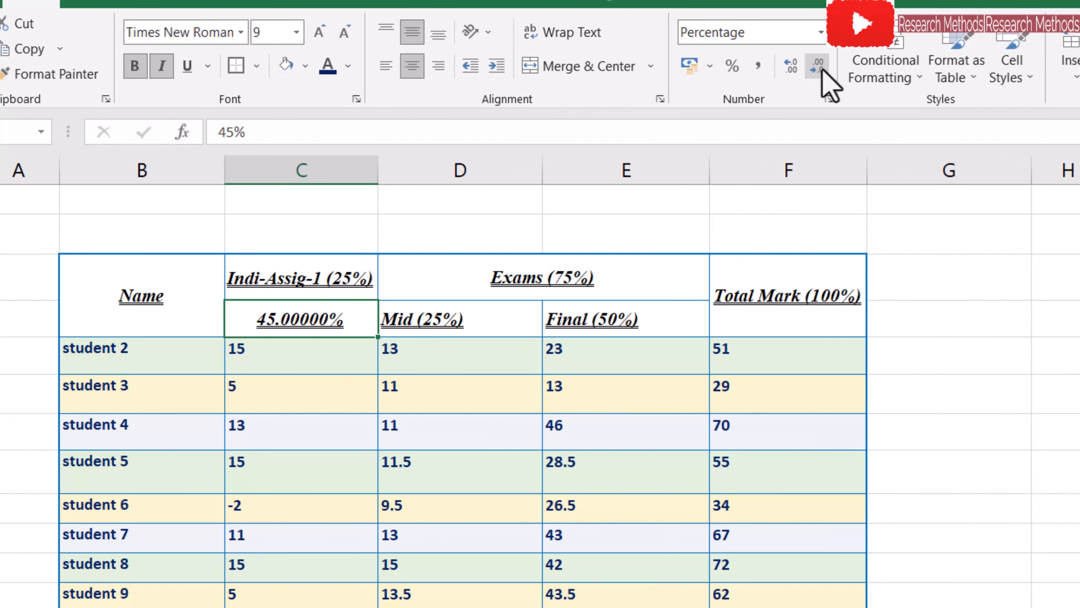
{"action": "left_click", "coordinate": [821, 67]}
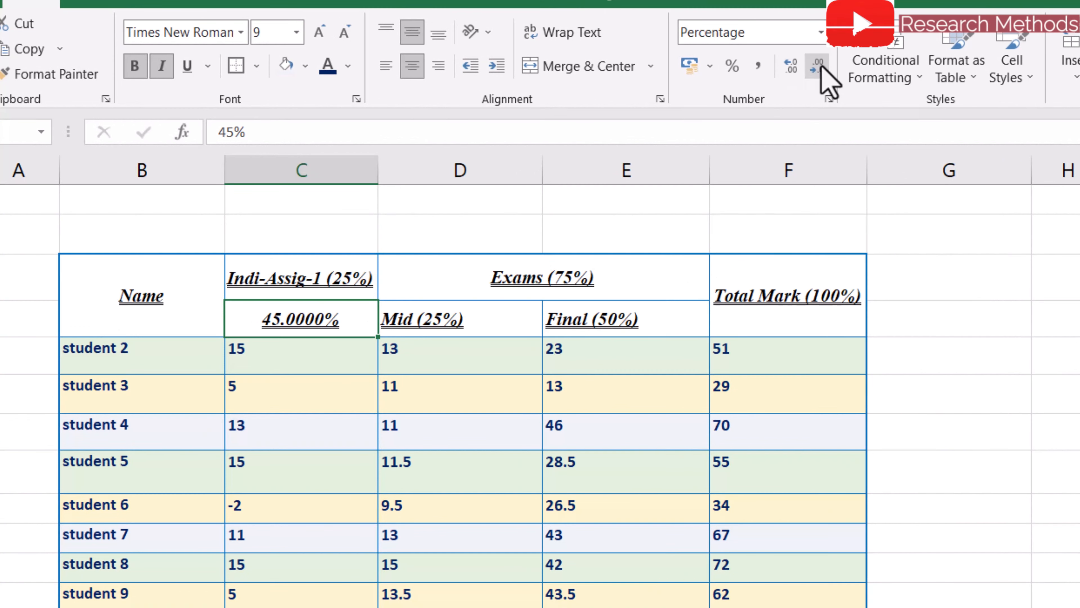
{"action": "left_click", "coordinate": [822, 67]}
{"action": "left_click", "coordinate": [821, 67]}
{"action": "left_click", "coordinate": [821, 67]}
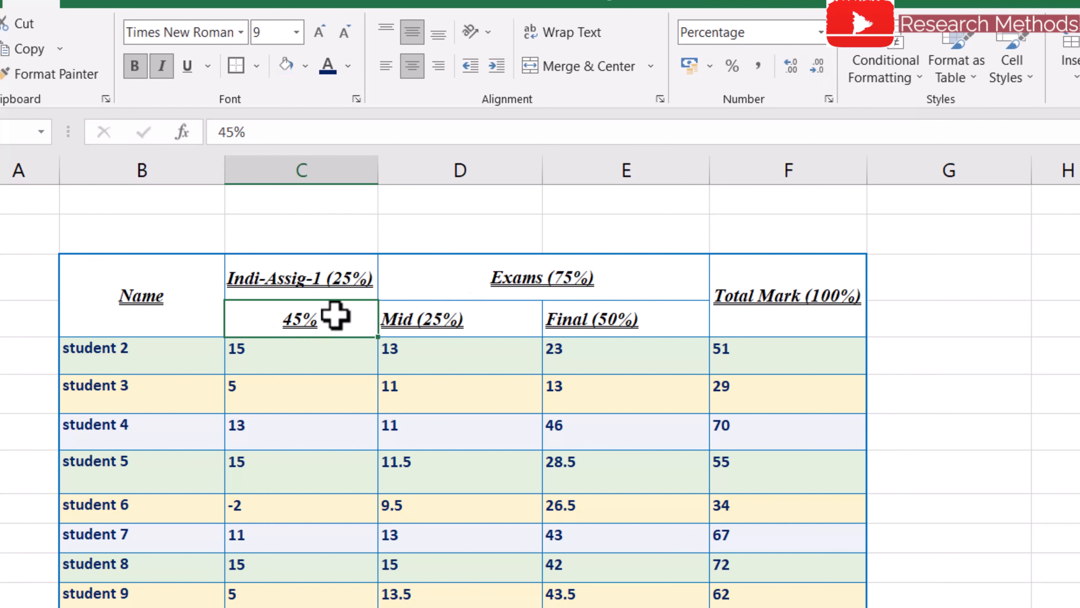
- Format the Mid (25%) header cell in column D as Percentage and replace its text with 25%
{"action": "left_click", "coordinate": [460, 319]}
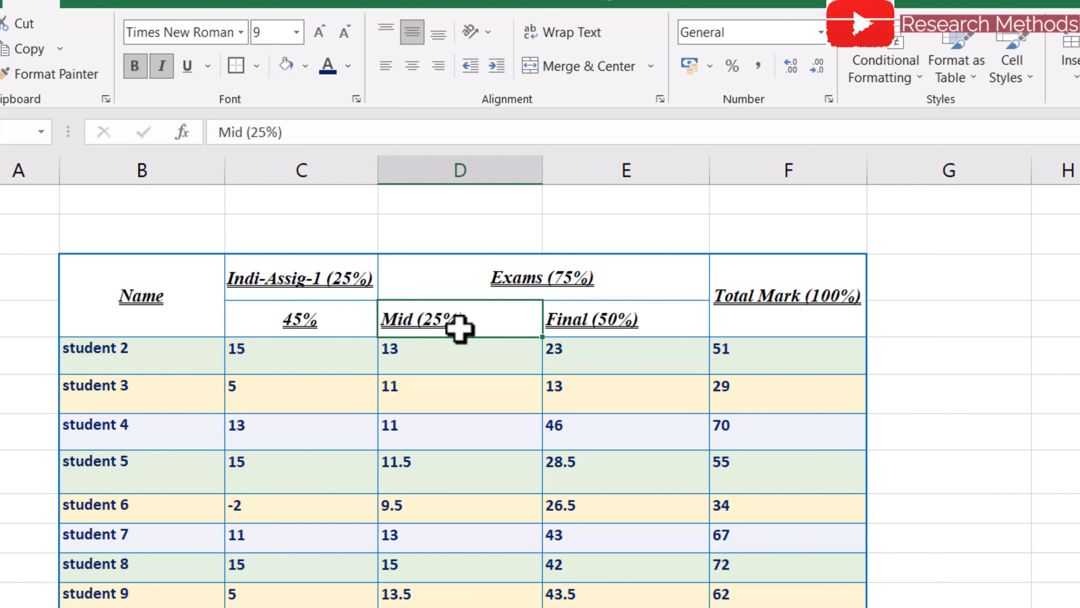
{"action": "left_click", "coordinate": [732, 66]}
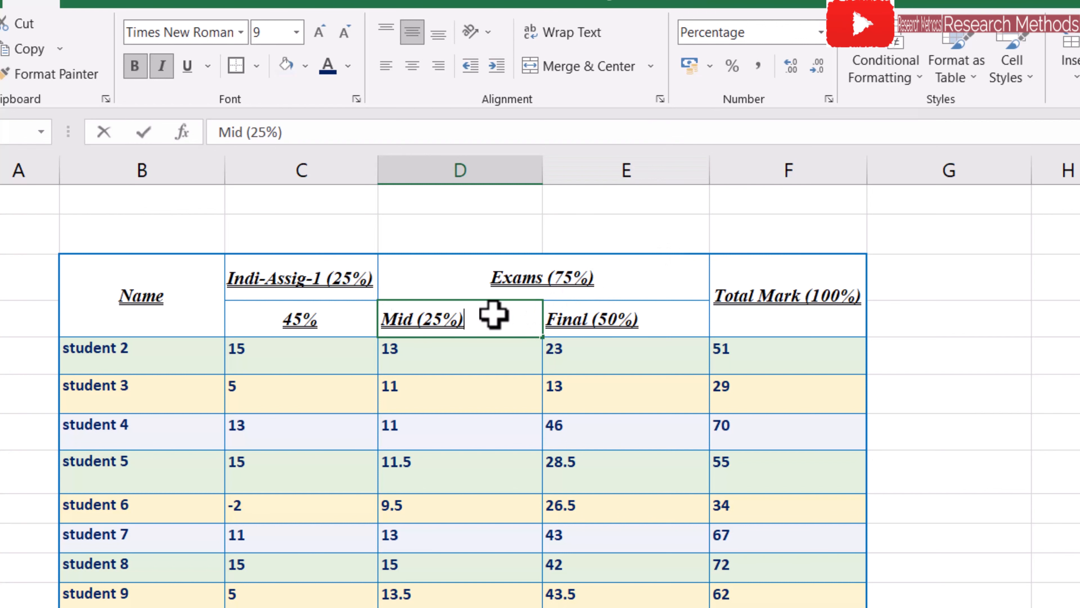
{"action": "type", "text": "25%"}
- Format the Final (50%) header cell in column E as Percentage and replace its text with 50%
{"action": "left_click", "coordinate": [643, 319]}
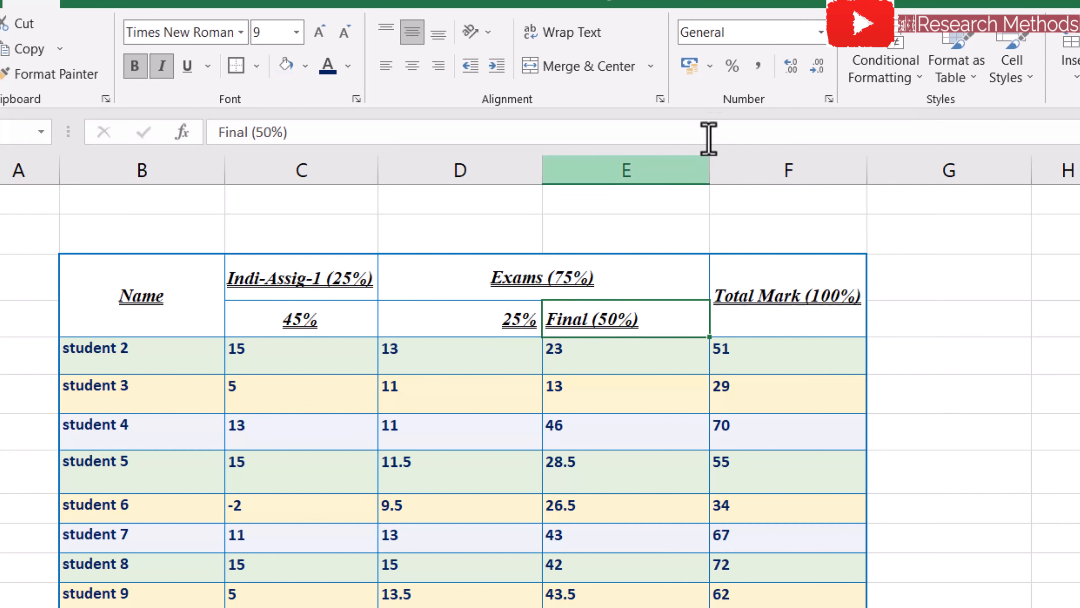
{"action": "left_click", "coordinate": [732, 66]}
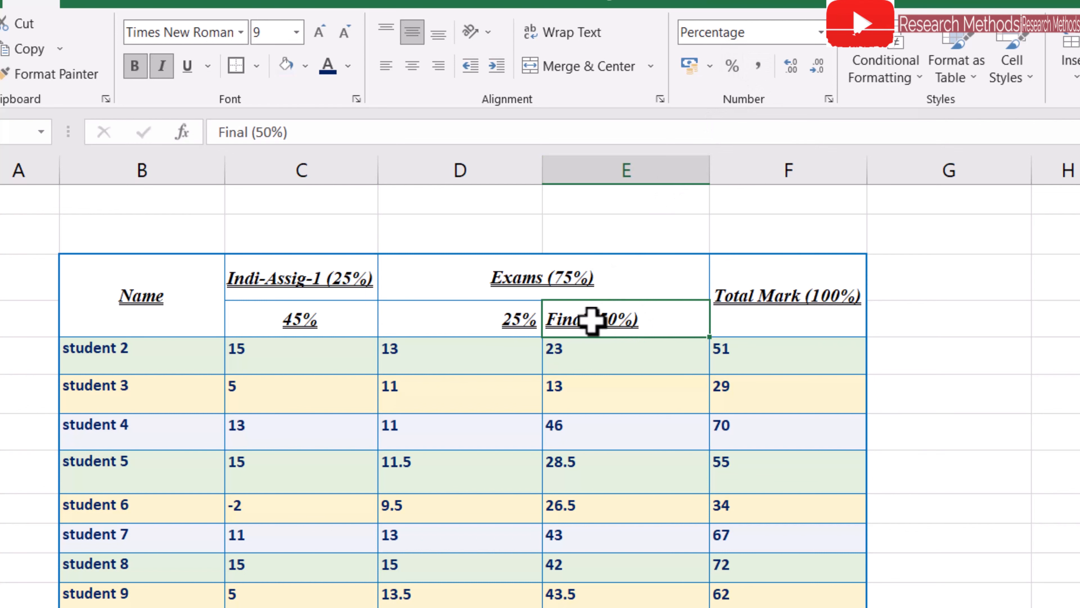
{"action": "type", "text": "50"}
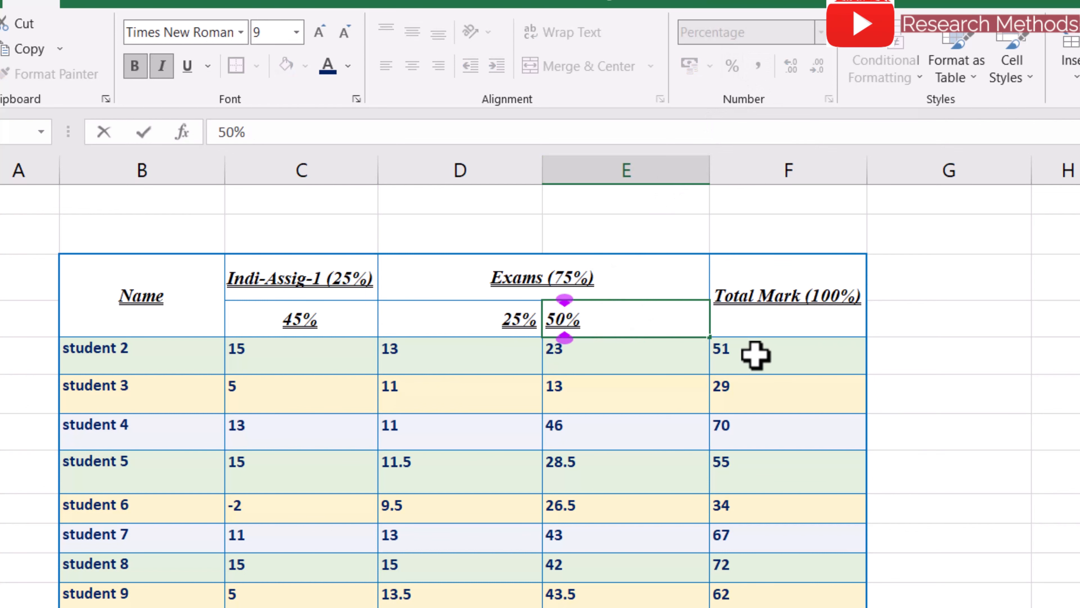
{"action": "left_click", "coordinate": [724, 350]}
{"action": "left_click", "coordinate": [579, 321]}
{"action": "left_click", "coordinate": [494, 321]}
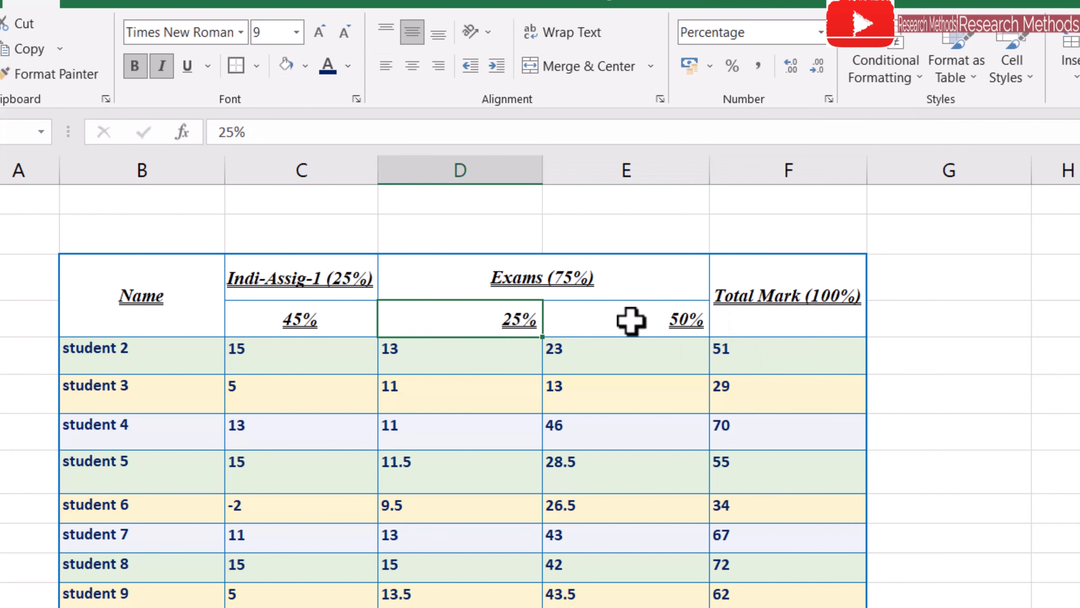
{"action": "left_click", "coordinate": [630, 321]}
- Unmerge the Total Mark (100%) header cell in column F
{"action": "left_click", "coordinate": [762, 323]}
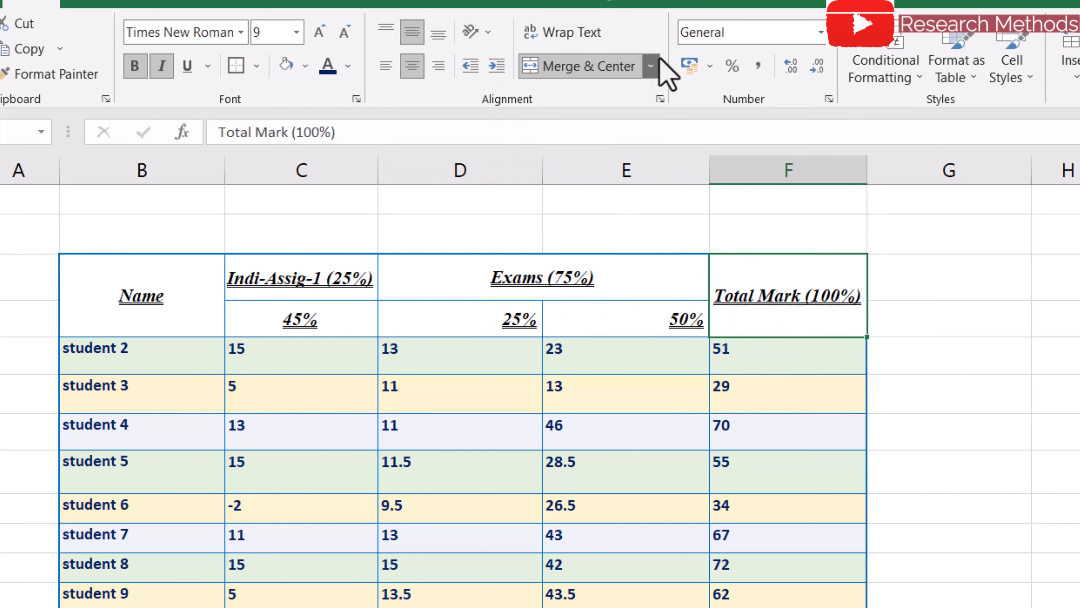
{"action": "left_click", "coordinate": [650, 66]}
{"action": "left_click", "coordinate": [625, 175]}
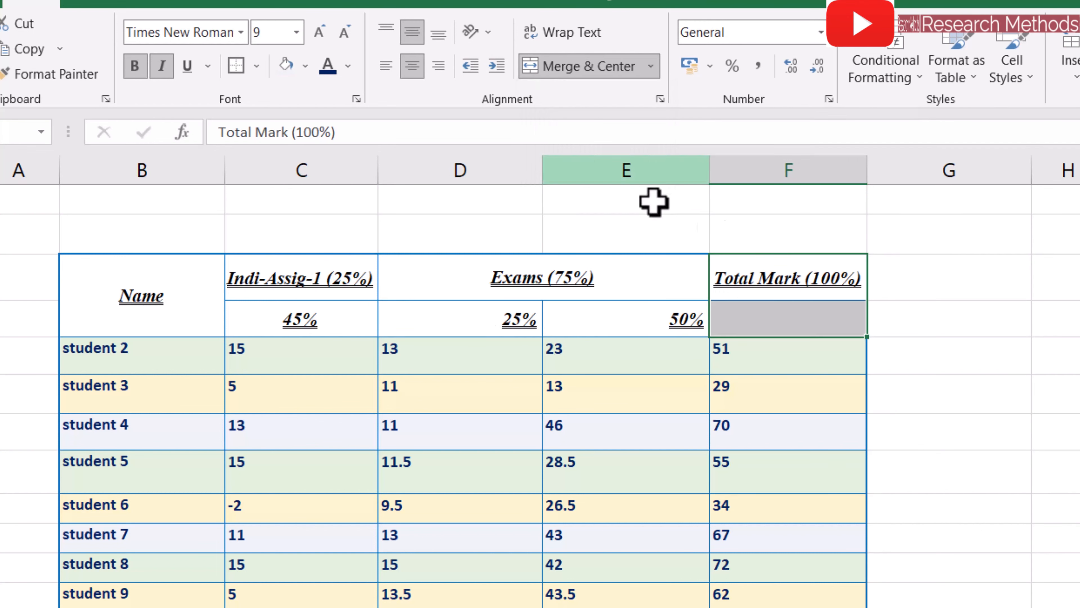
- Format the empty cell F4 below the Total Mark header as Number and enter 4666% in it
{"action": "left_click", "coordinate": [783, 329]}
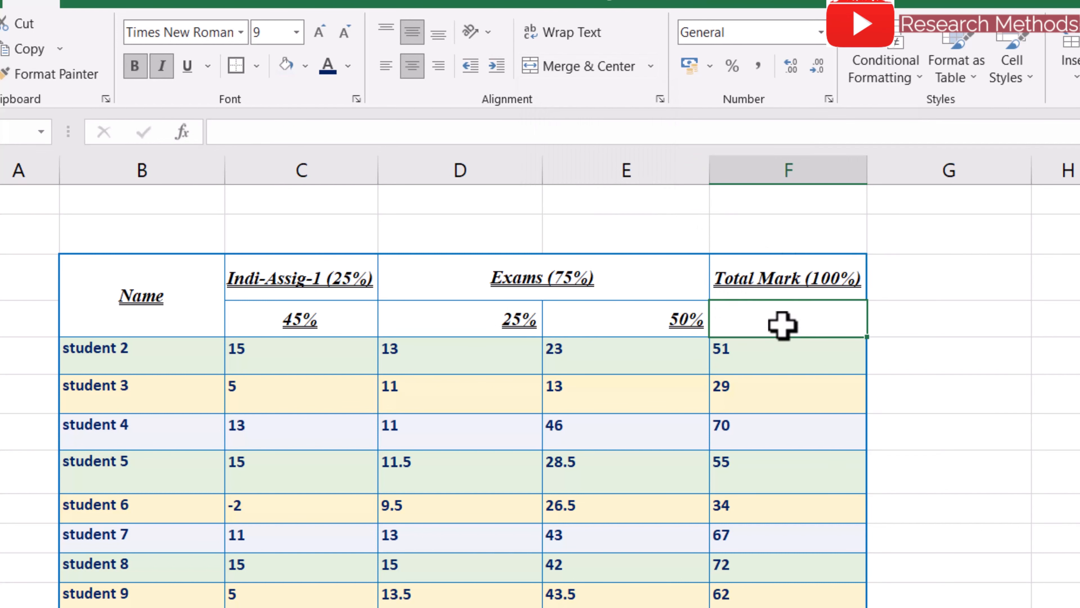
{"action": "left_click", "coordinate": [822, 34]}
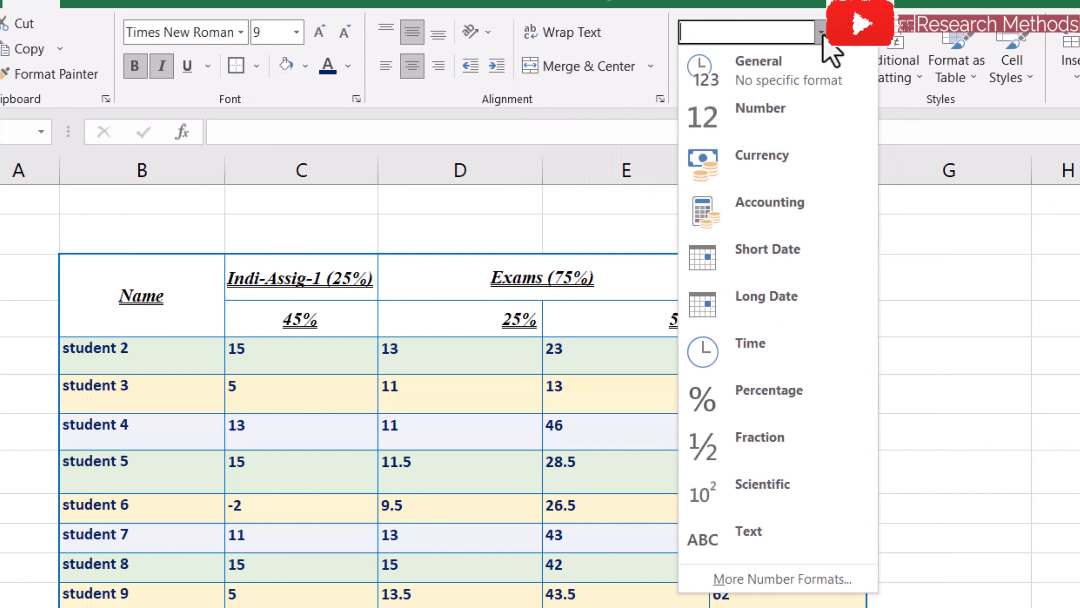
{"action": "left_click", "coordinate": [770, 128]}
{"action": "left_click", "coordinate": [957, 328]}
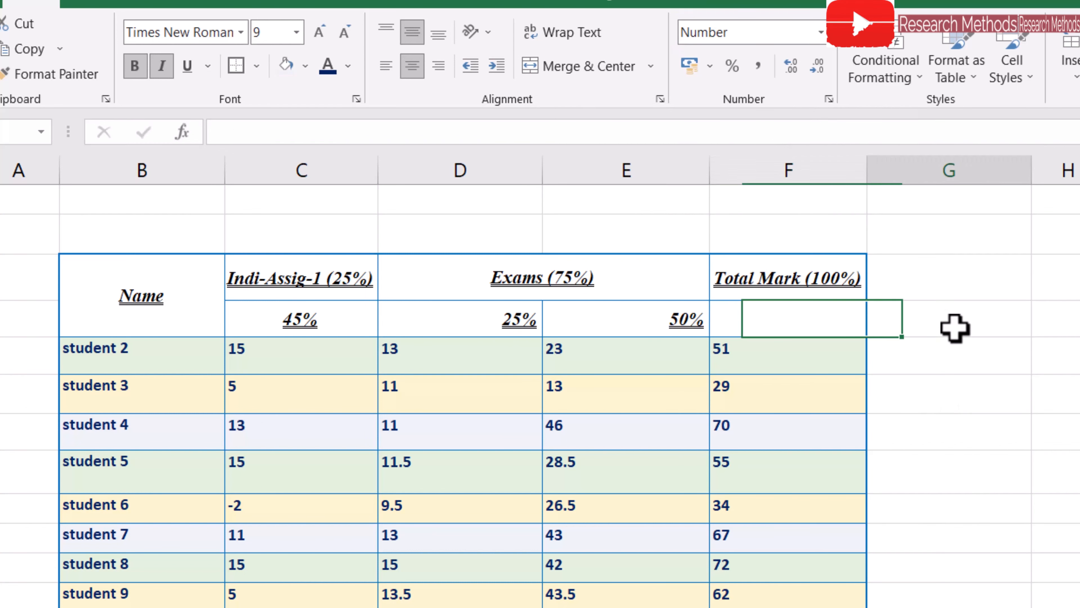
{"action": "left_click", "coordinate": [765, 319]}
{"action": "type", "text": "4666"}
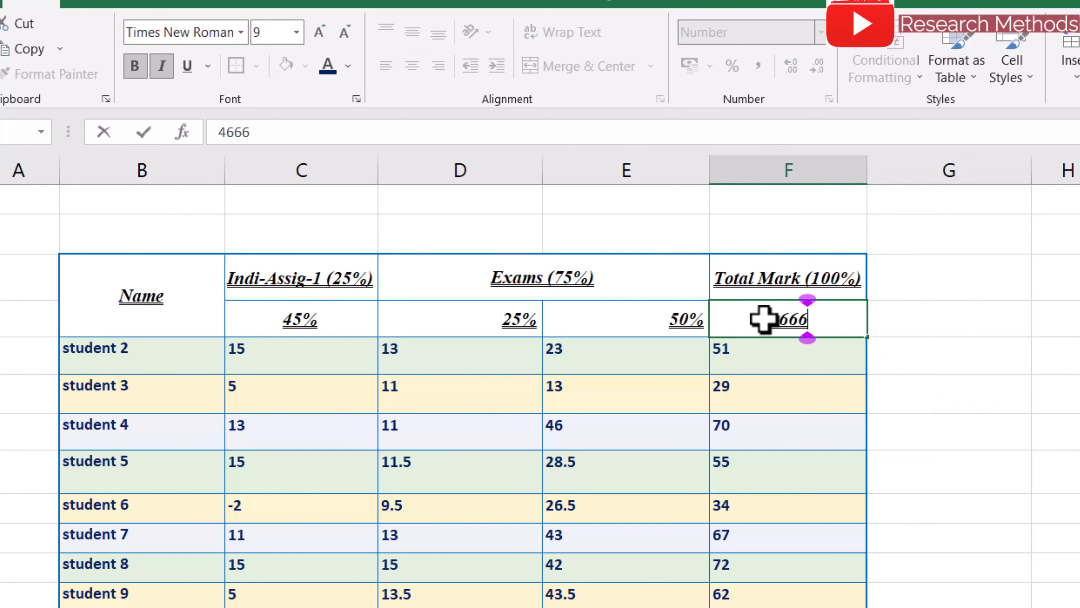
{"action": "type", "text": "%"}
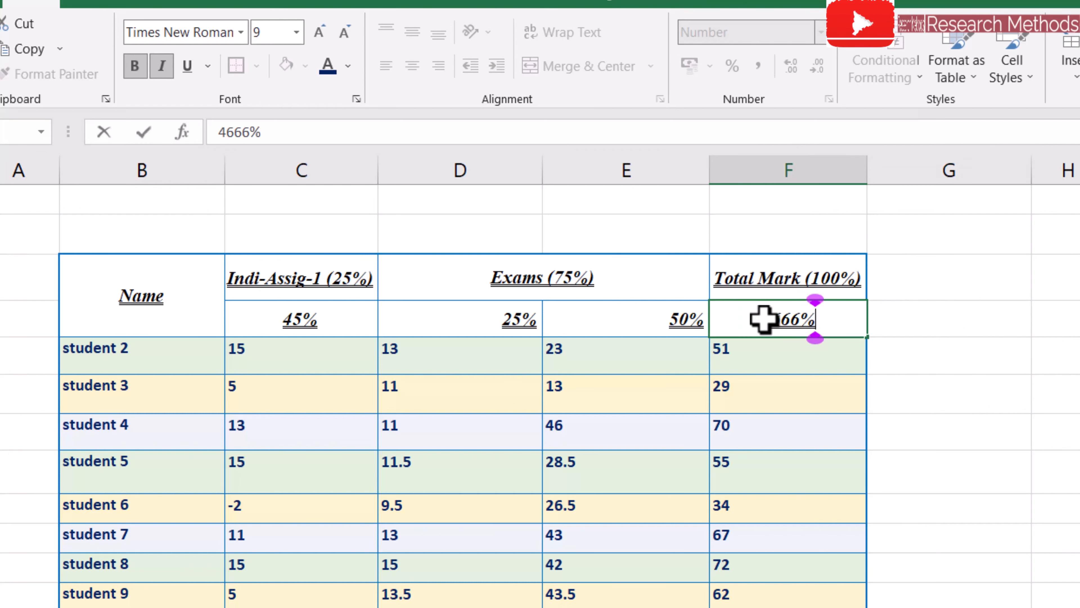
{"action": "left_click", "coordinate": [975, 349]}
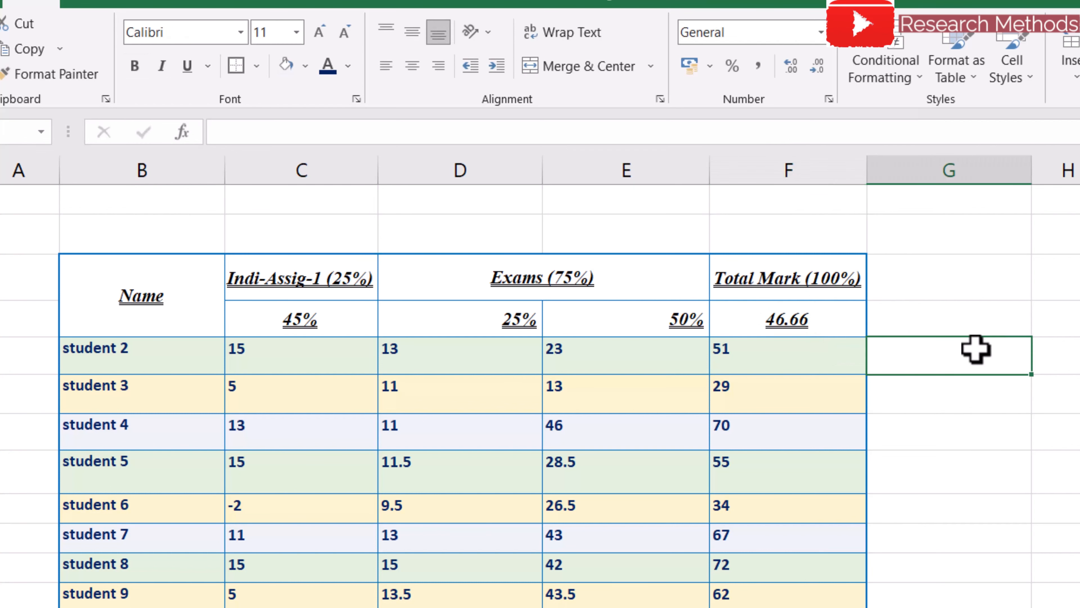
- Clear cell F4 below the Total Mark header and enter 100 in it
{"action": "left_click", "coordinate": [812, 333]}
{"action": "key", "text": "Delete"}
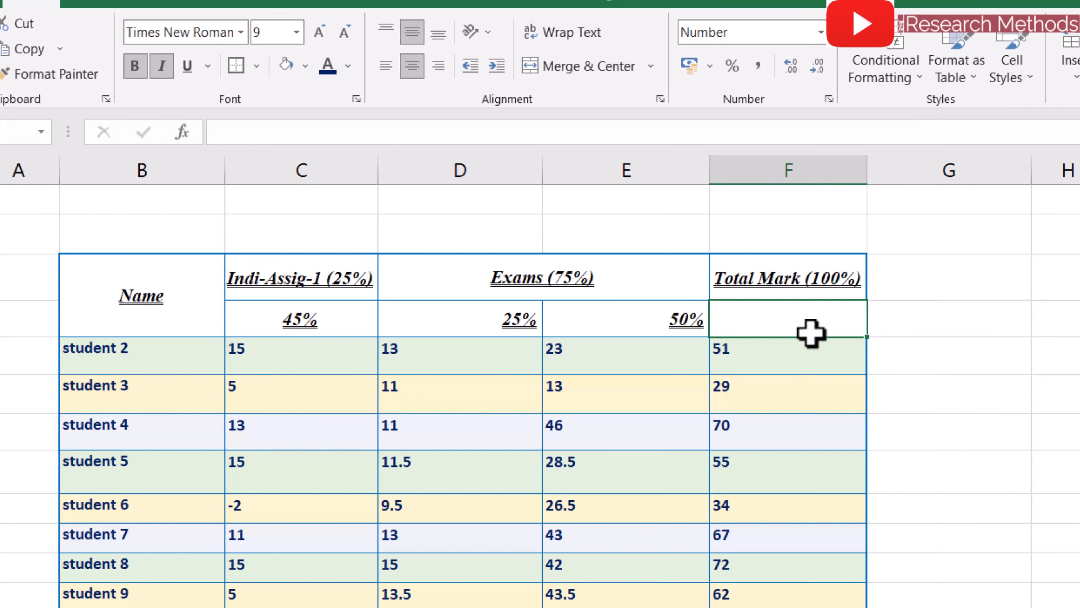
{"action": "left_click", "coordinate": [909, 378]}
{"action": "left_click", "coordinate": [823, 327]}
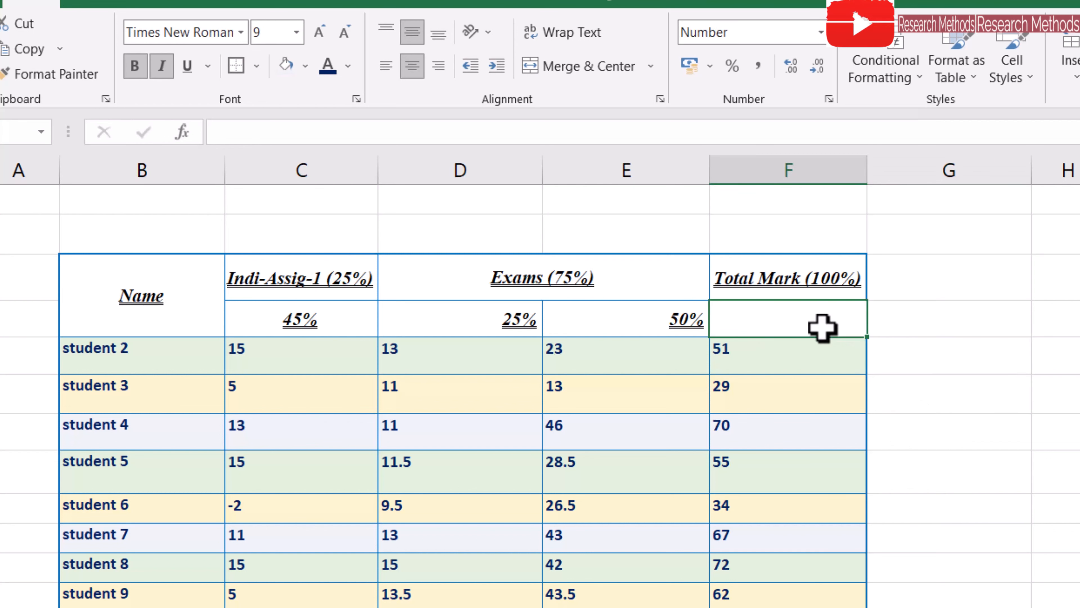
{"action": "type", "text": "100"}
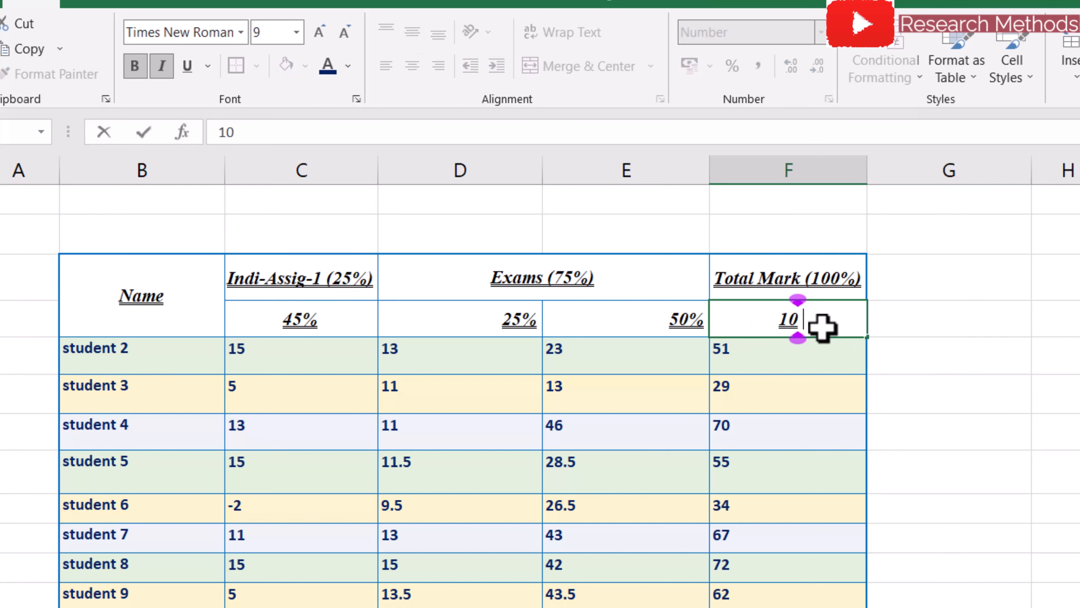
{"action": "left_click", "coordinate": [914, 338]}
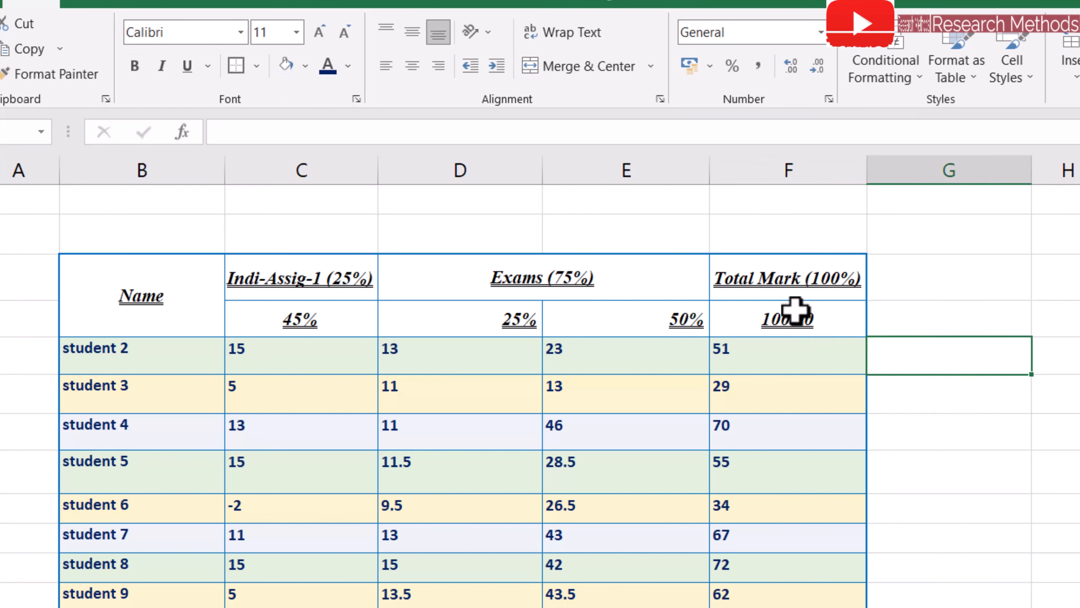
- Reduce the number in cell F4 to zero decimal places
{"action": "left_click", "coordinate": [796, 309]}
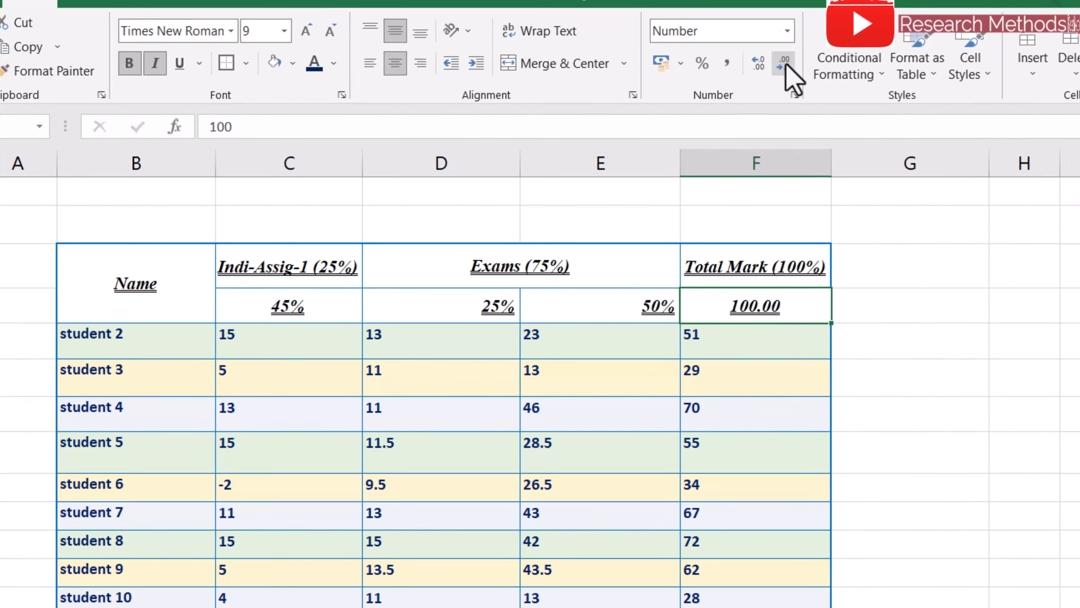
{"action": "left_click", "coordinate": [817, 66]}
{"action": "left_click", "coordinate": [817, 66]}
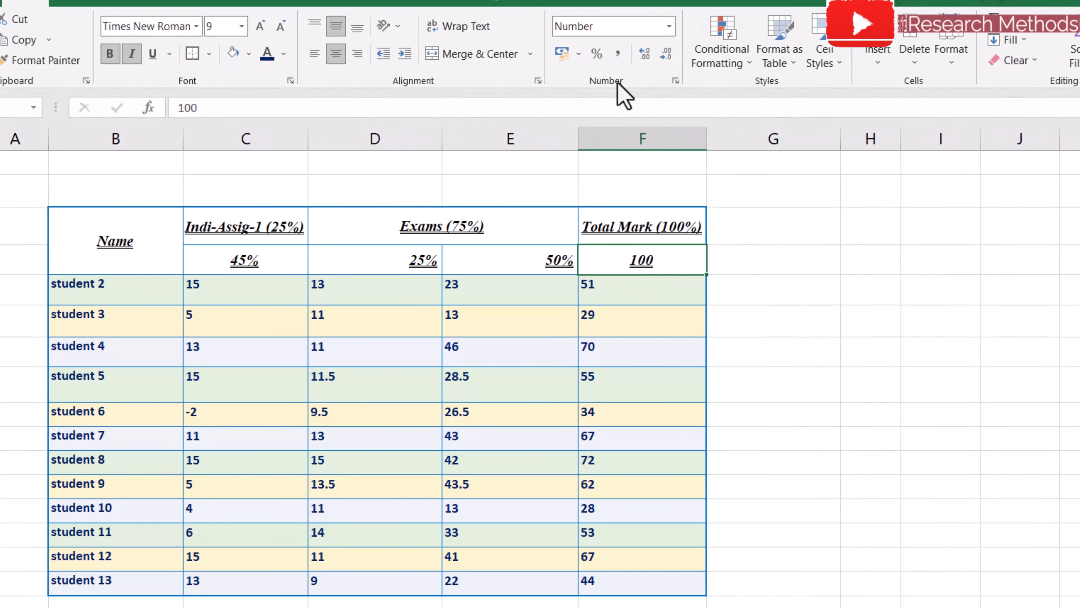
- Format cell F4 below the Total Mark header as Percentage and enter 100% in it
{"action": "left_click", "coordinate": [598, 55]}
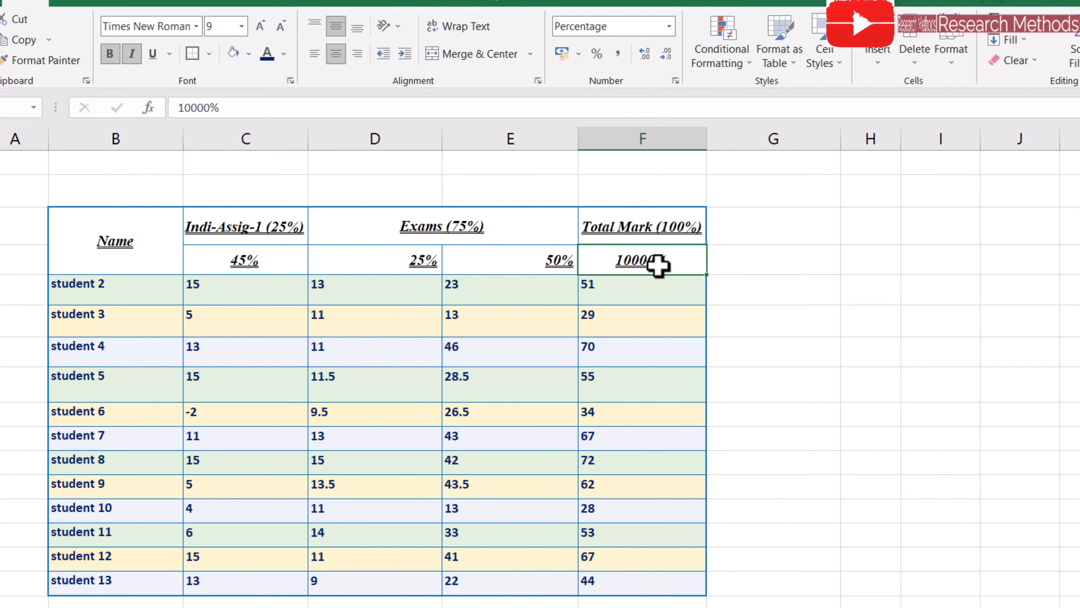
{"action": "type", "text": "100"}
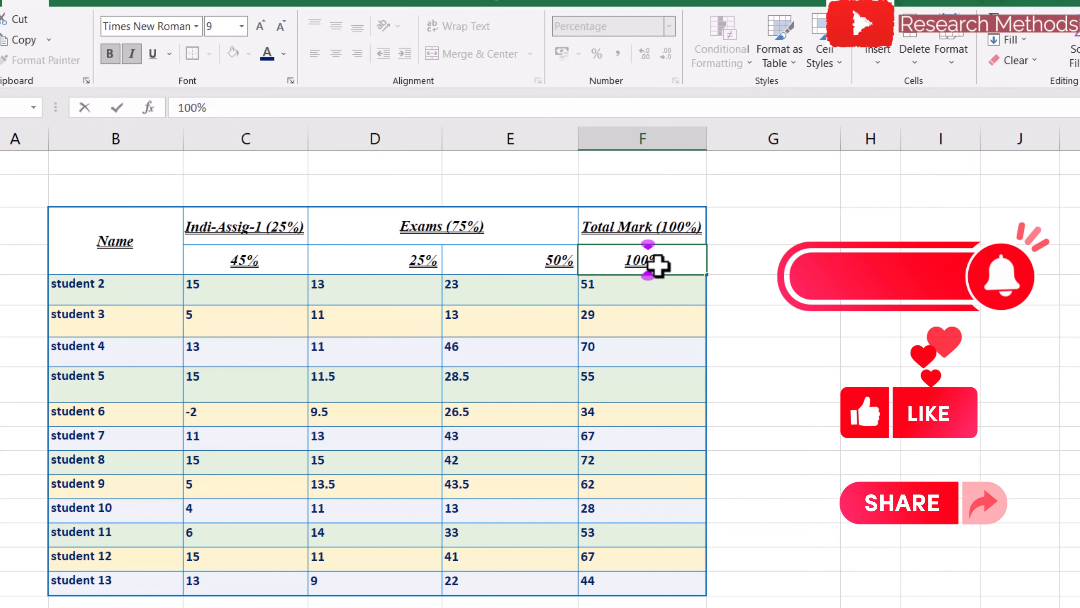
{"action": "left_click", "coordinate": [767, 258]}
{"action": "left_click", "coordinate": [669, 261]}
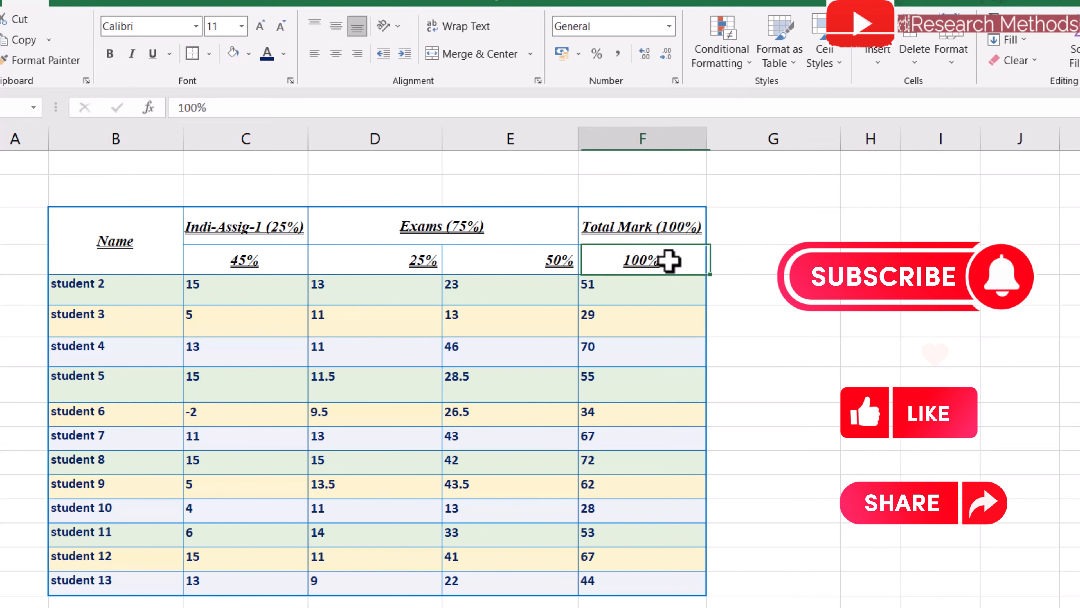
- Review the percentage values in row 4 under the assignment, exam and total mark headers
{"action": "left_click_drag", "start_coordinate": [253, 256], "coordinate": [552, 261]}
{"action": "left_click", "coordinate": [476, 262]}
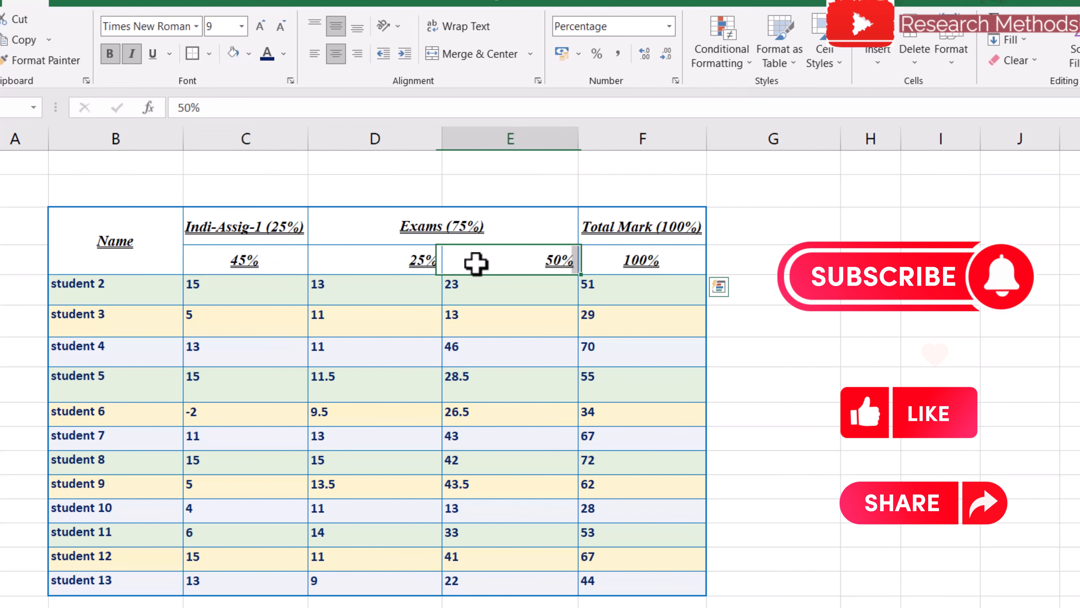
{"action": "left_click", "coordinate": [248, 265]}
{"action": "left_click", "coordinate": [366, 264]}
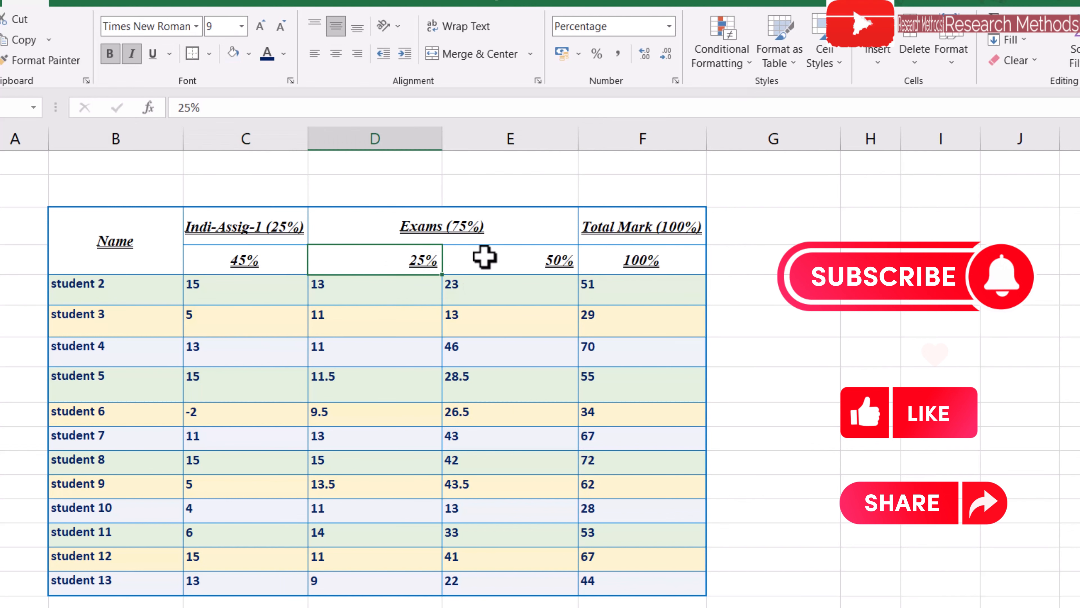
{"action": "left_click", "coordinate": [476, 258]}
{"action": "left_click", "coordinate": [378, 258]}
{"action": "left_click", "coordinate": [290, 260]}
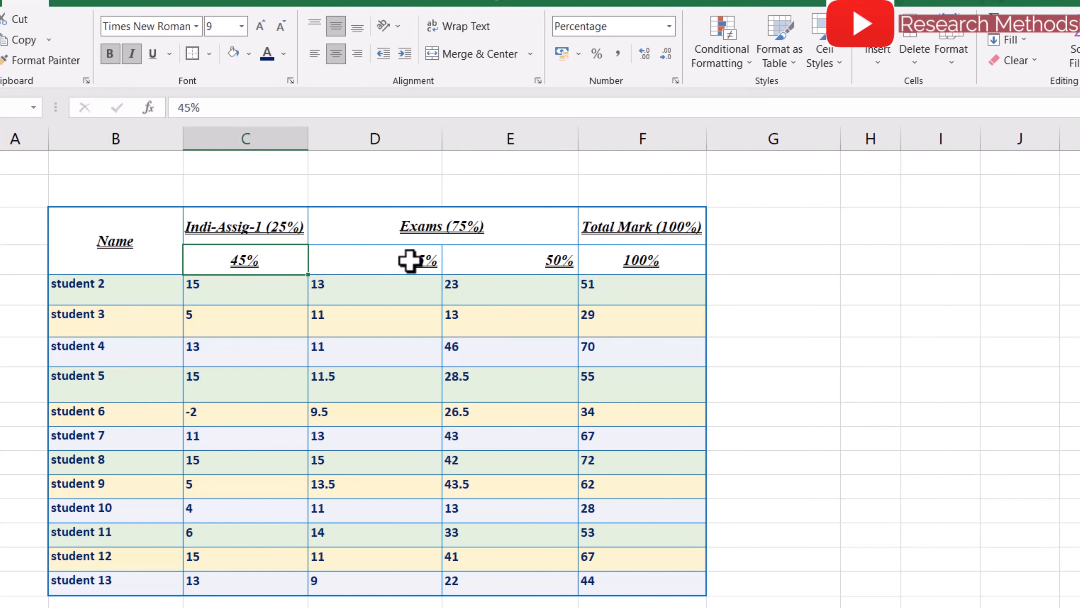
{"action": "left_click", "coordinate": [478, 260]}
{"action": "left_click", "coordinate": [621, 263]}
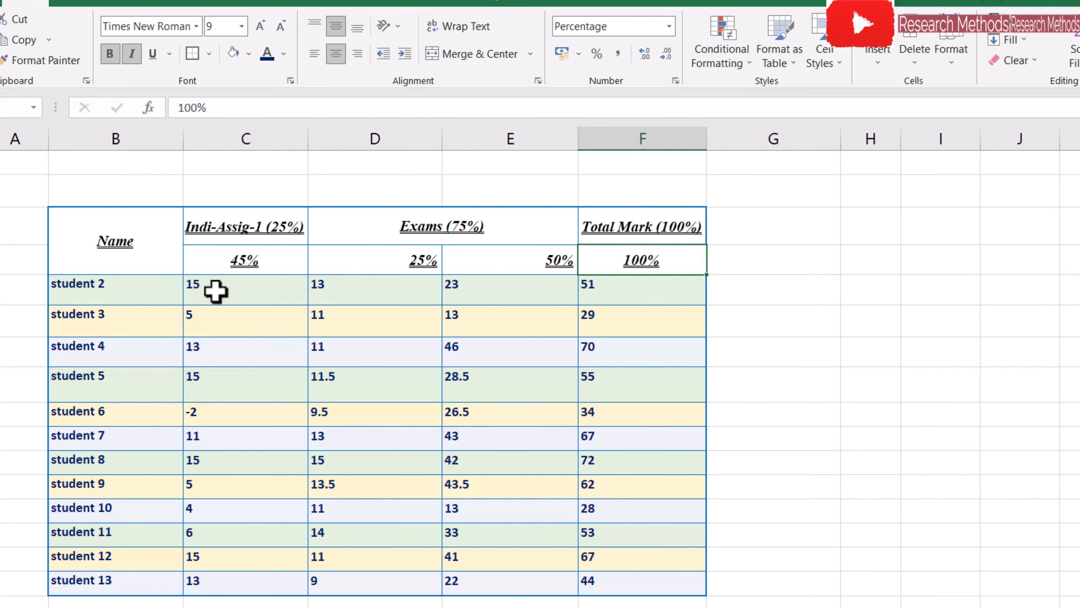
- Format the assignment marks in C5:C16 as Currency with zero decimal places
{"action": "left_click_drag", "start_coordinate": [215, 291], "coordinate": [222, 583]}
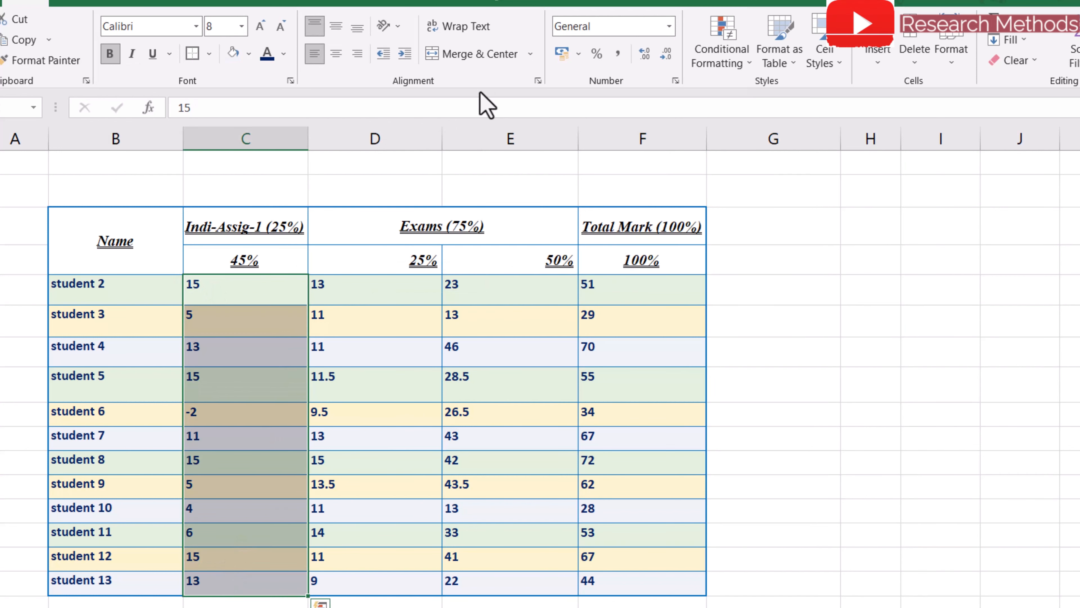
{"action": "left_click", "coordinate": [670, 27]}
{"action": "left_click", "coordinate": [631, 139]}
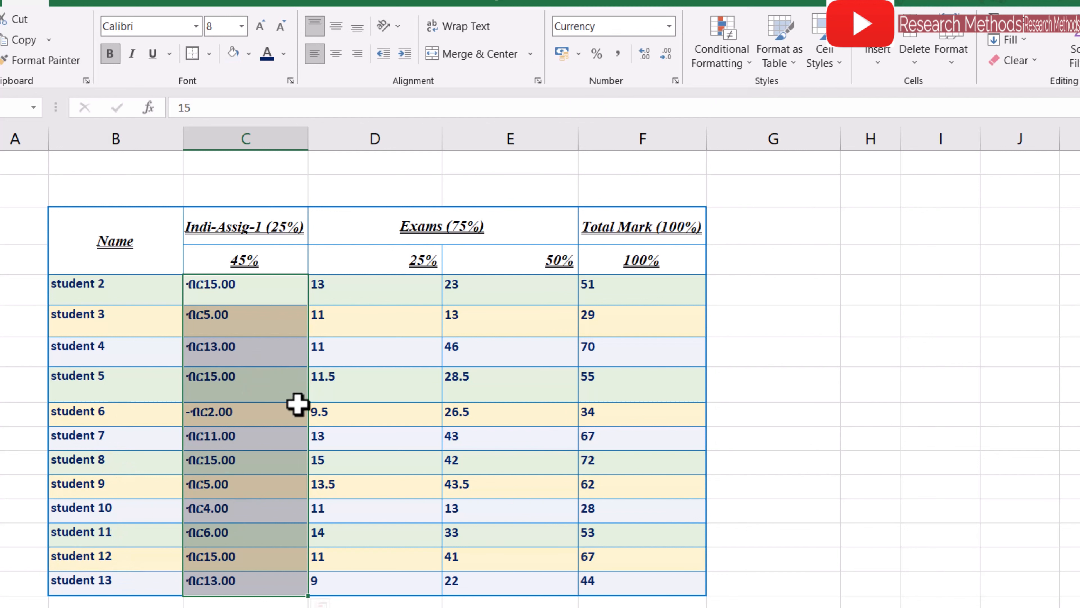
{"action": "double_click", "coordinate": [674, 57]}
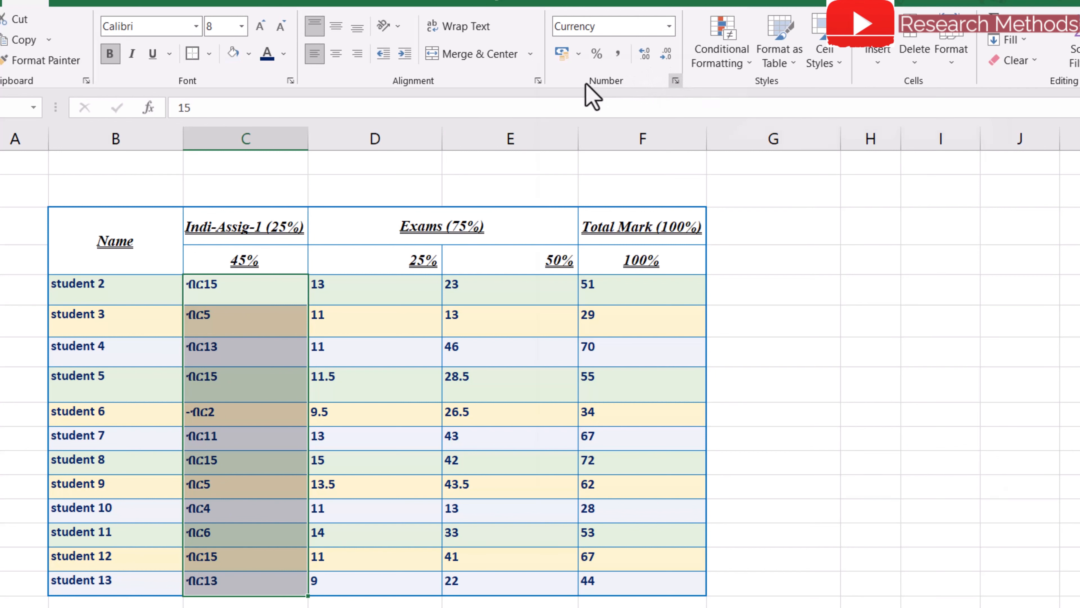
{"action": "key", "text": "ctrl+1"}
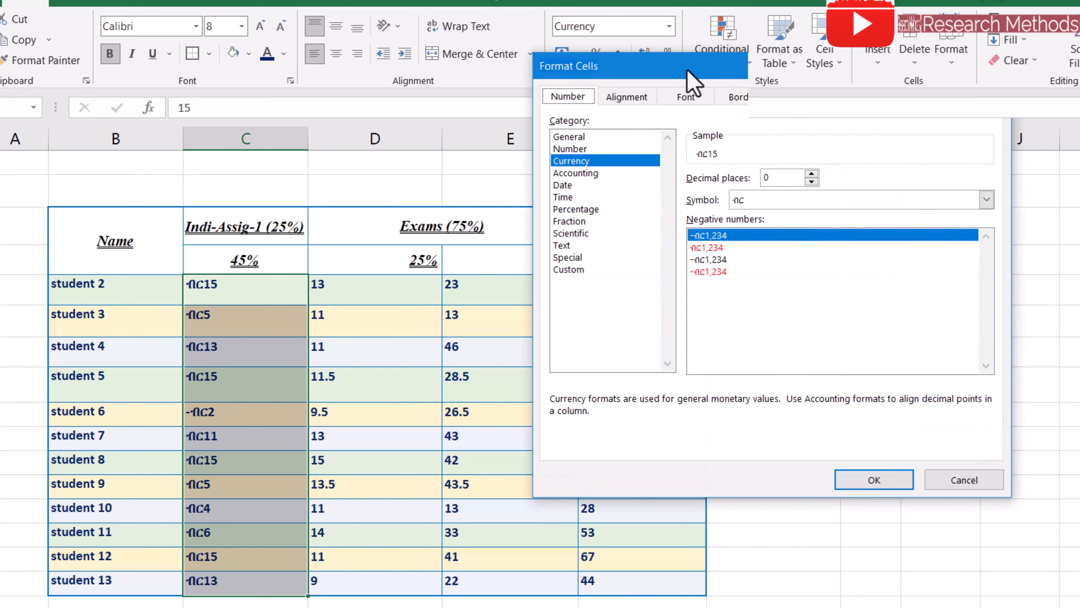
{"action": "key", "text": "Escape"}
- Try the Accounting formats for English (United Kingdom) pounds, English (United States) dollars and Euro on C5:C16
{"action": "left_click", "coordinate": [579, 54]}
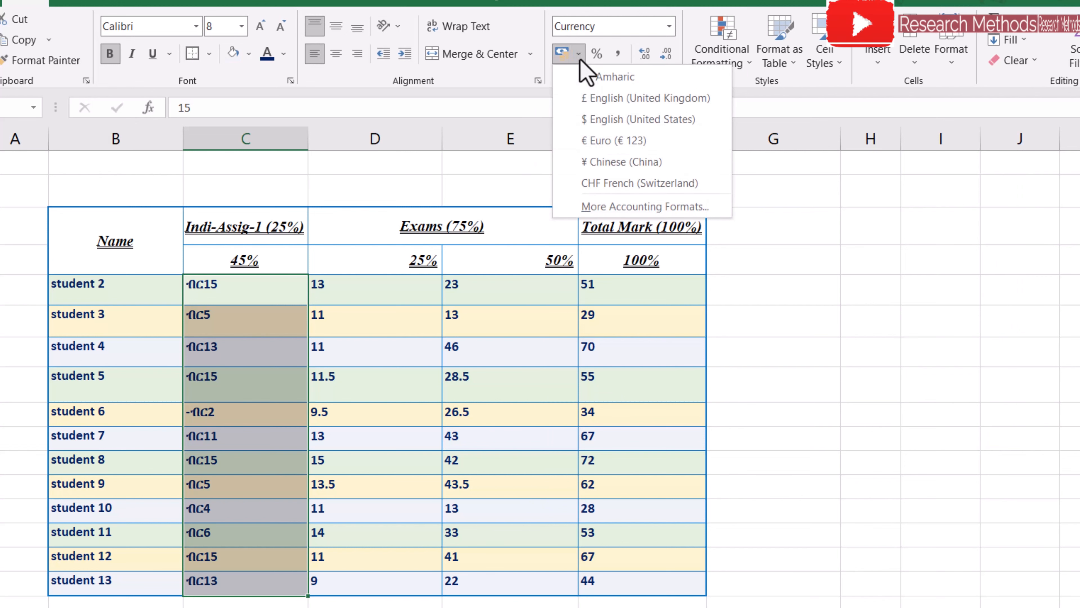
{"action": "left_click", "coordinate": [618, 106]}
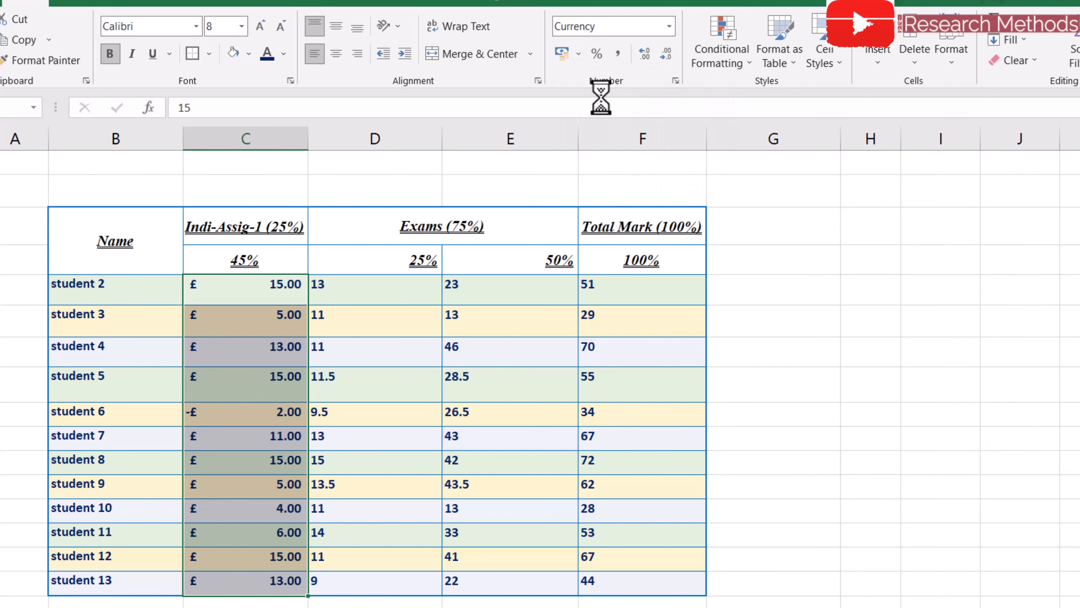
{"action": "left_click", "coordinate": [578, 54]}
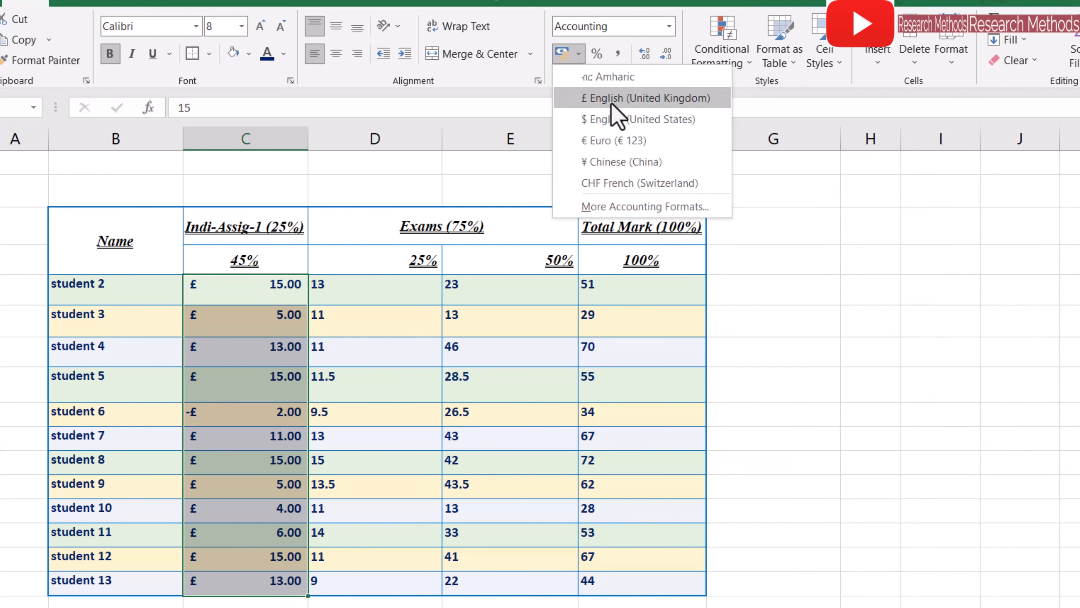
{"action": "left_click", "coordinate": [612, 119]}
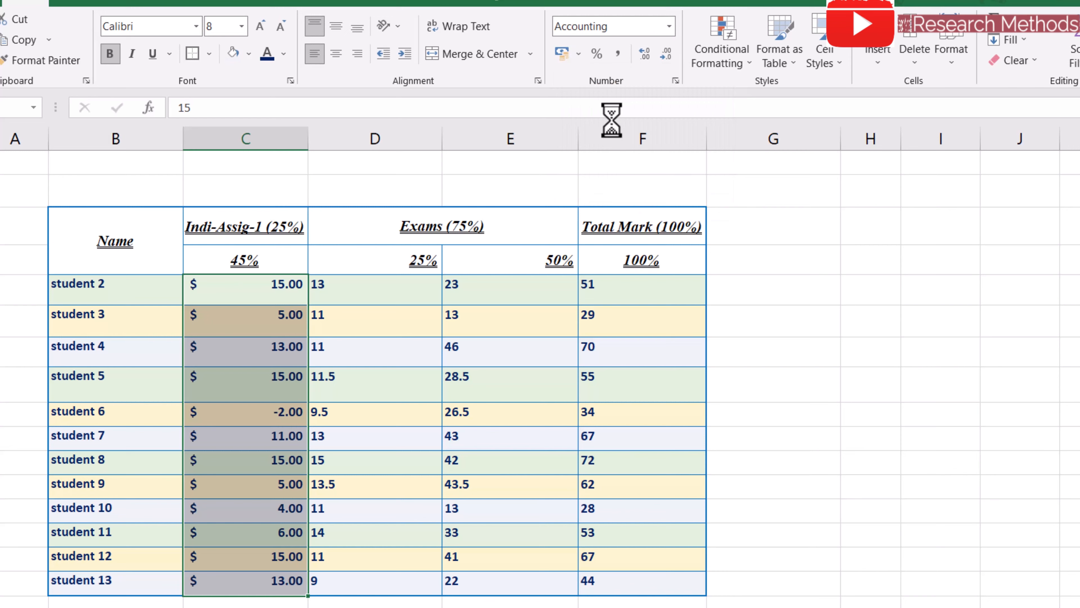
{"action": "left_click", "coordinate": [579, 54]}
{"action": "left_click", "coordinate": [611, 145]}
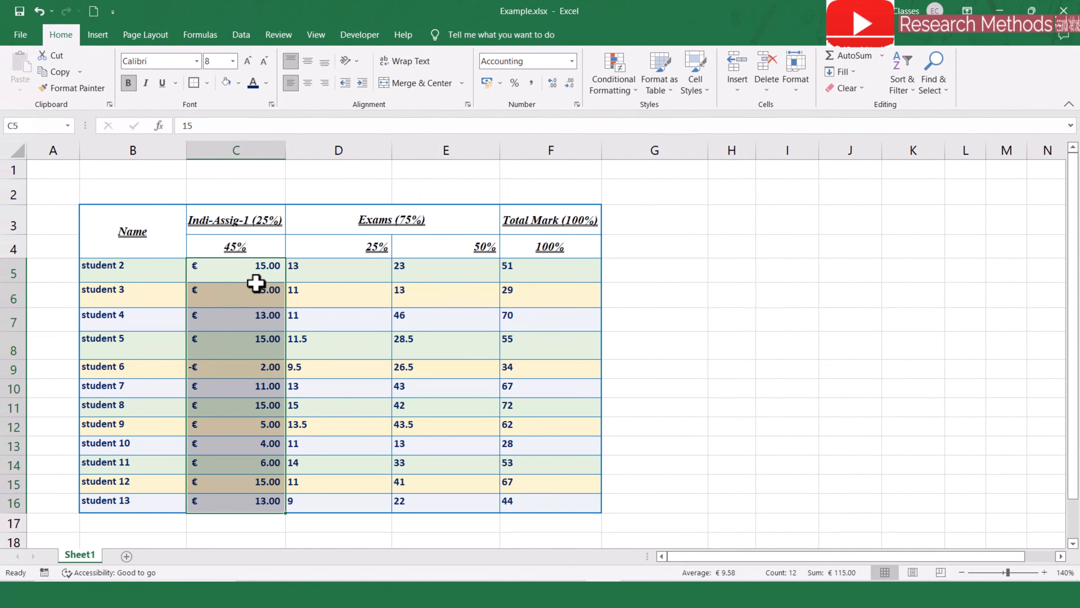
- Apply the Amharic accounting currency format to the assignment marks in C5:C16
{"action": "left_click_drag", "start_coordinate": [237, 417], "coordinate": [238, 411]}
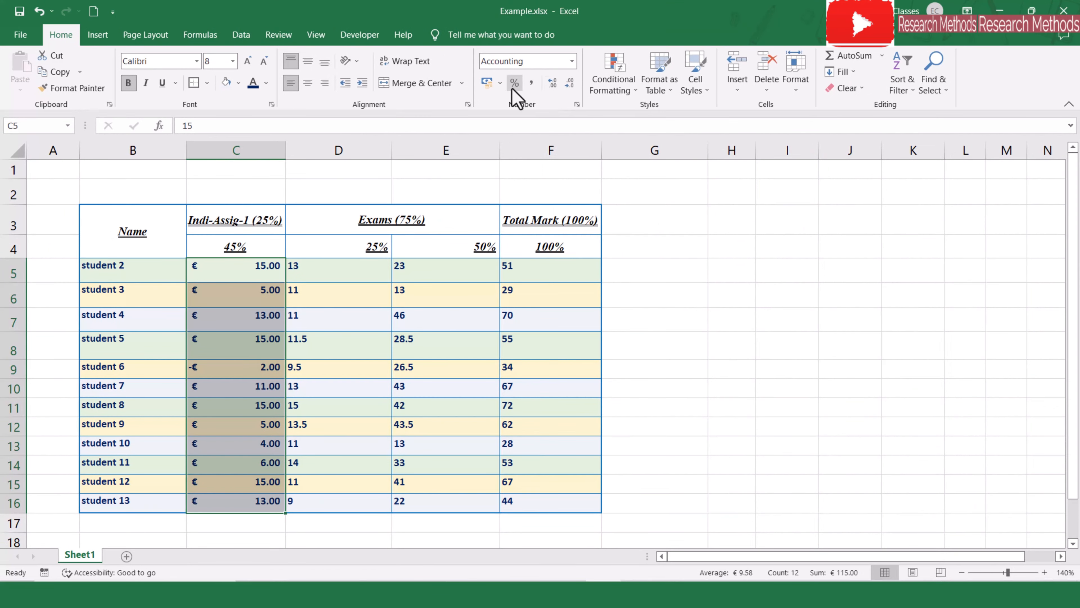
{"action": "left_click", "coordinate": [500, 84]}
{"action": "left_click", "coordinate": [549, 113]}
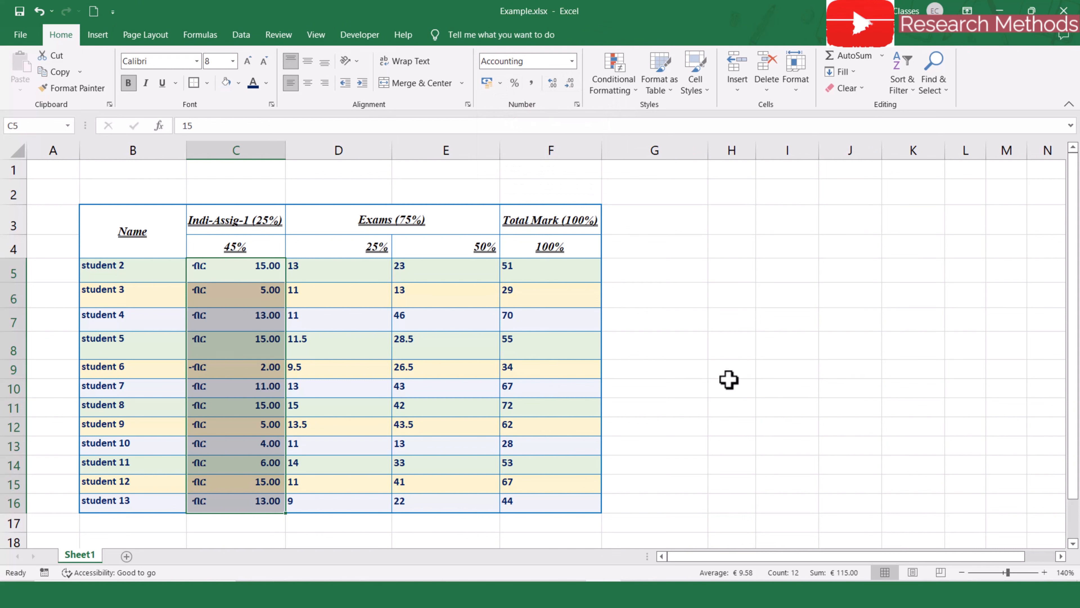
{"action": "left_click", "coordinate": [729, 366]}
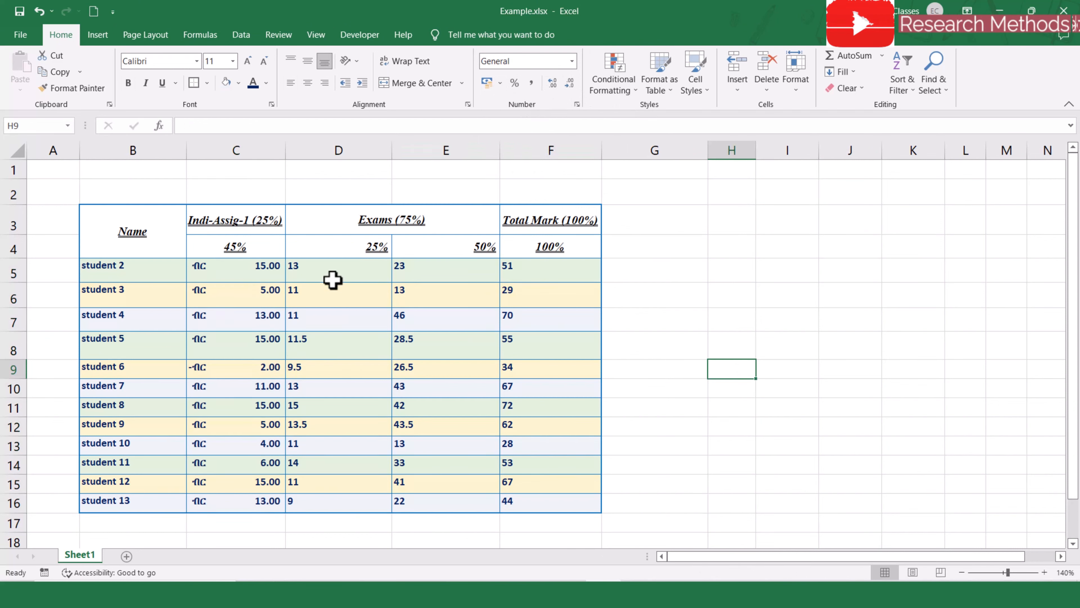
- Format the 25% exam marks in D5:D16 as Short Date
{"action": "left_click_drag", "start_coordinate": [335, 271], "coordinate": [364, 504]}
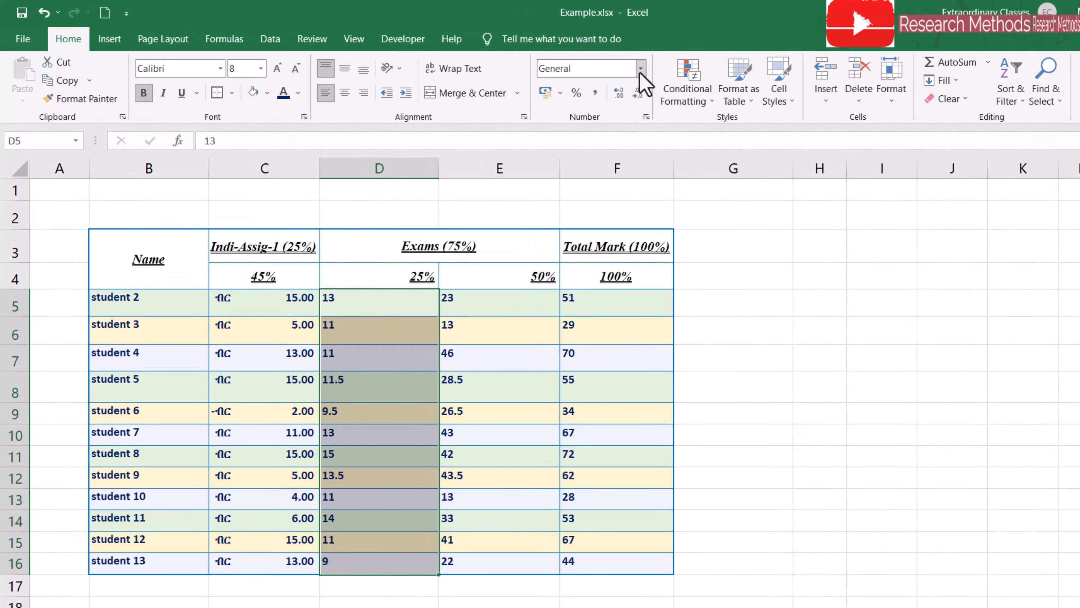
{"action": "left_click", "coordinate": [572, 61]}
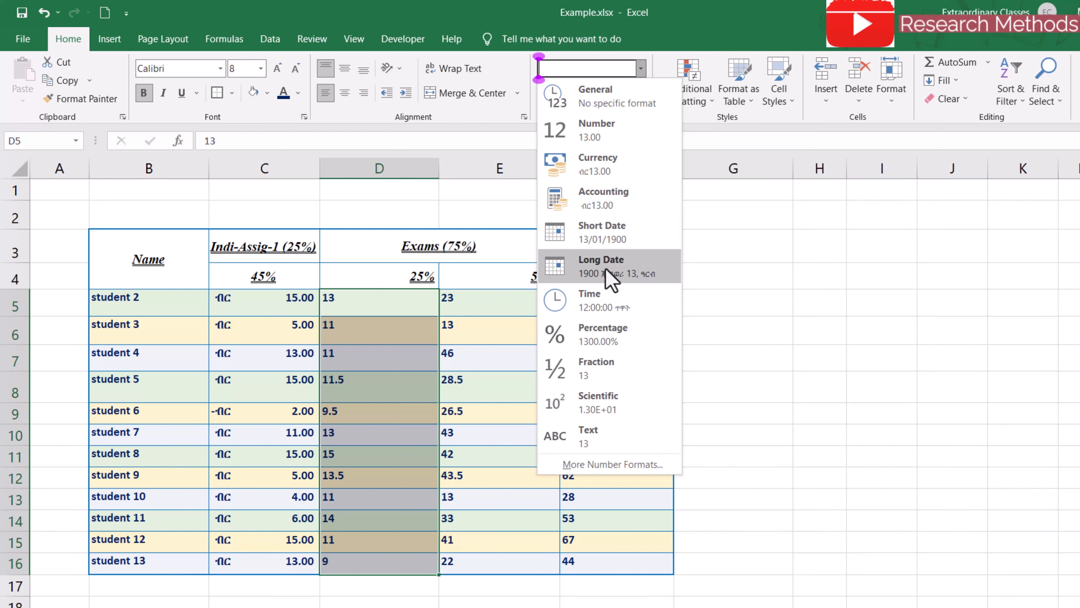
{"action": "left_click", "coordinate": [609, 242]}
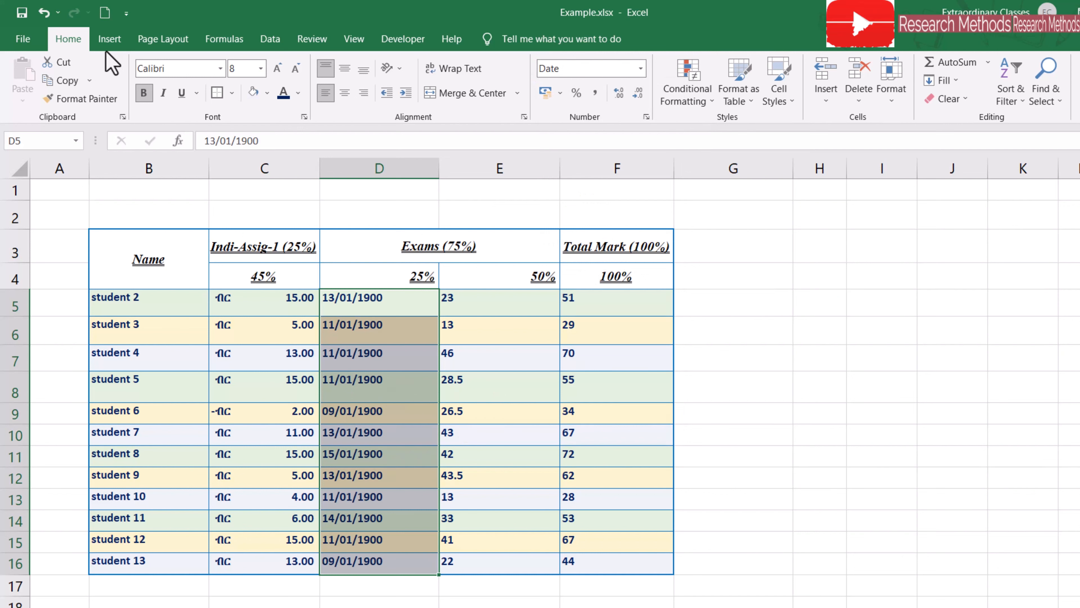
{"action": "left_click", "coordinate": [43, 14]}
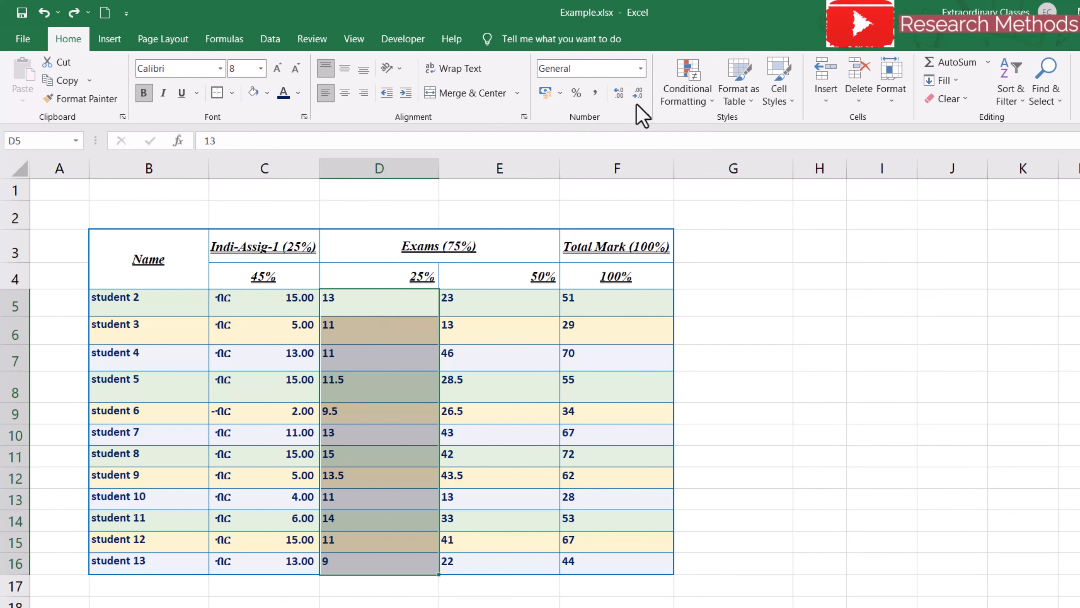
{"action": "left_click", "coordinate": [640, 71]}
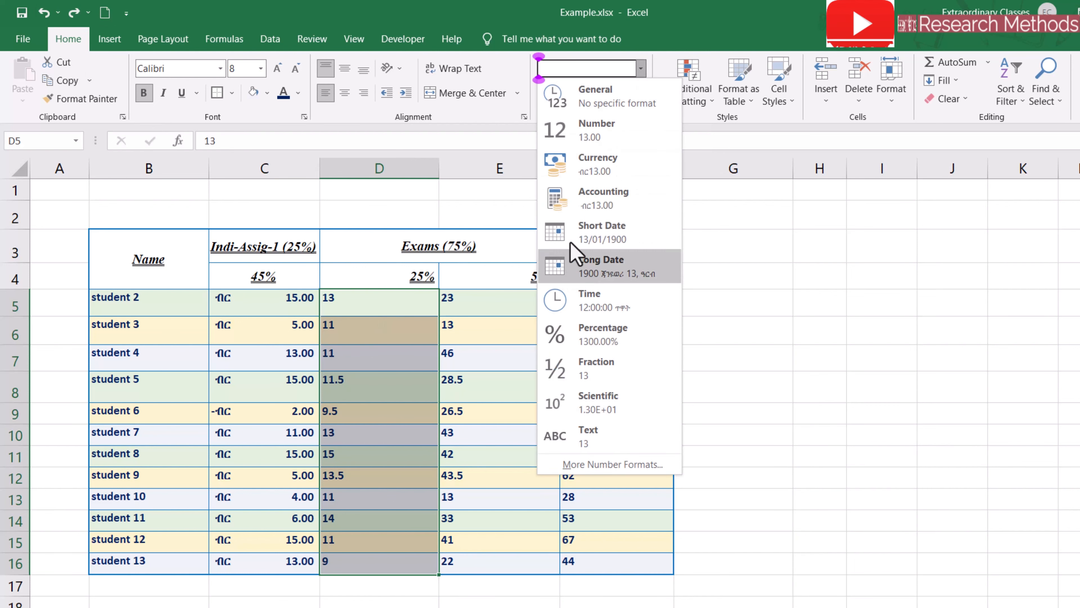
{"action": "left_click", "coordinate": [623, 245]}
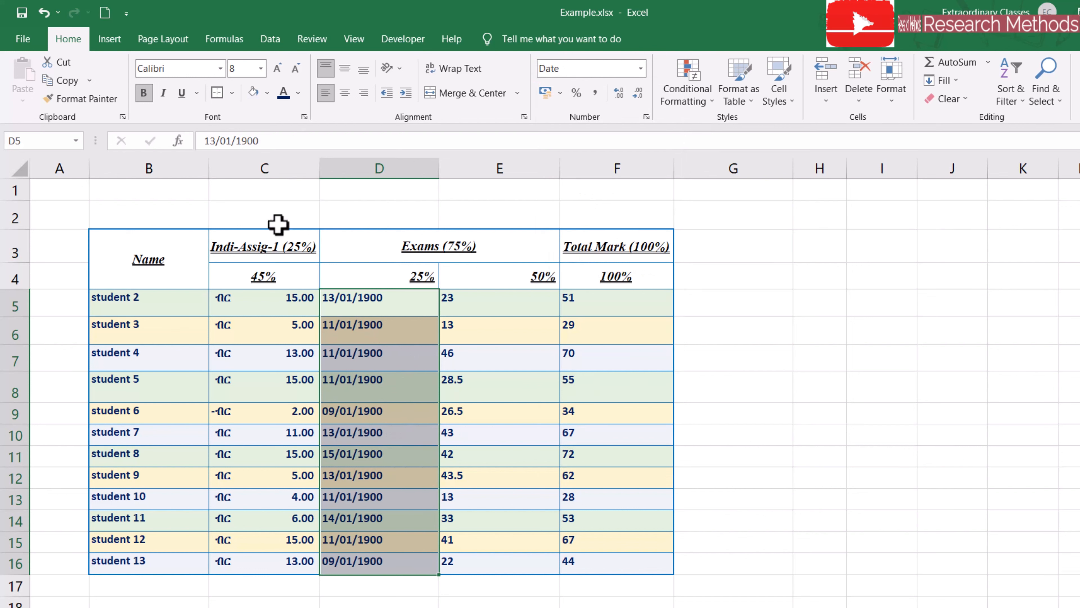
- Change the date in cell D5 for student 2 to 13/05/2023
{"action": "left_click", "coordinate": [374, 305]}
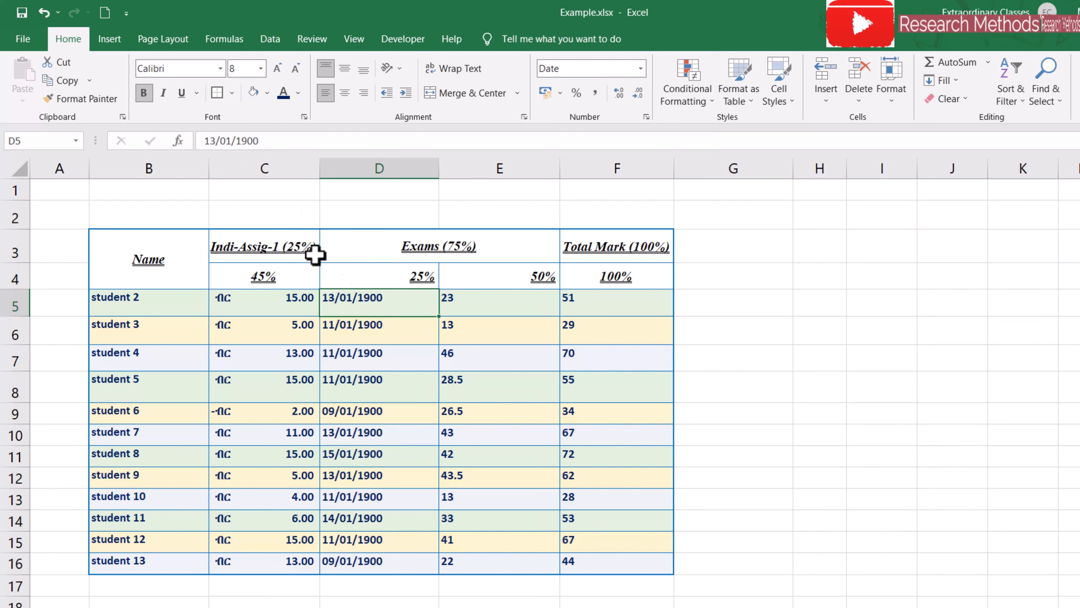
{"action": "left_click_drag", "start_coordinate": [263, 142], "coordinate": [219, 140]}
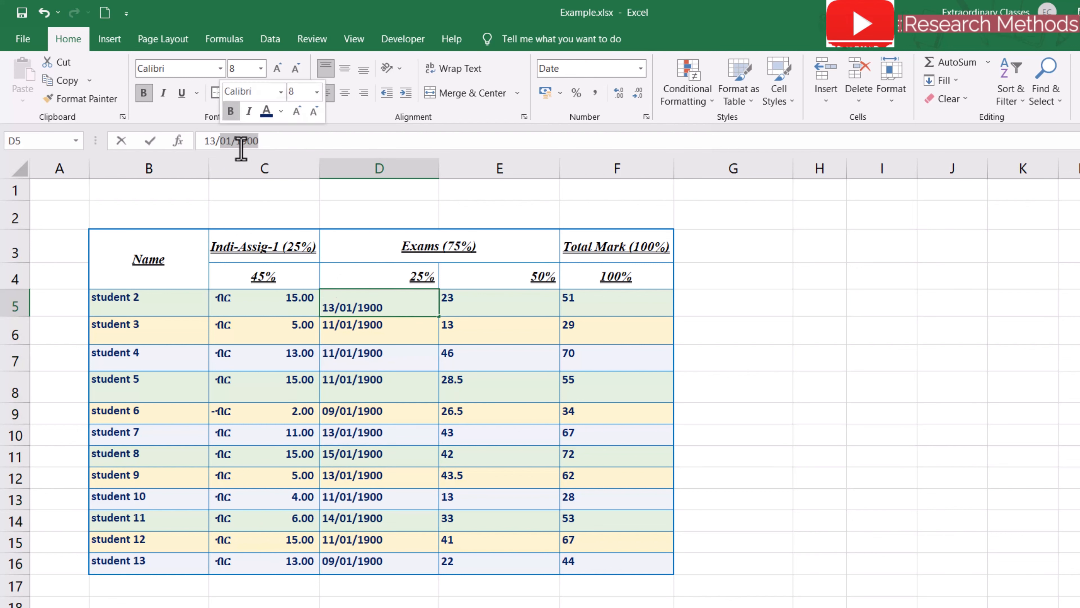
{"action": "type", "text": "05"}
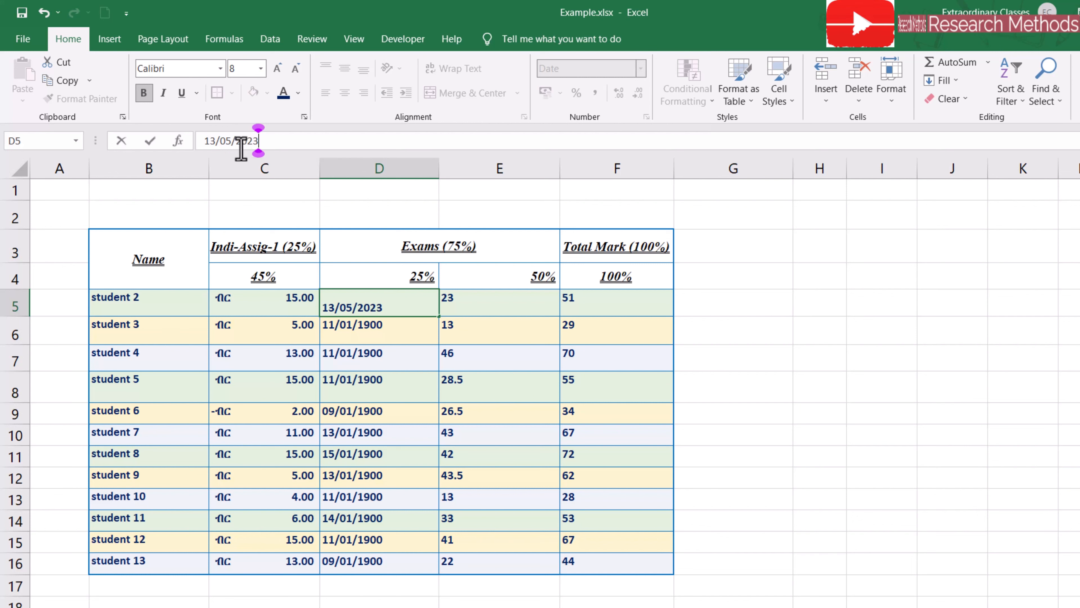
{"action": "type", "text": "/2023"}
{"action": "left_click", "coordinate": [794, 361]}
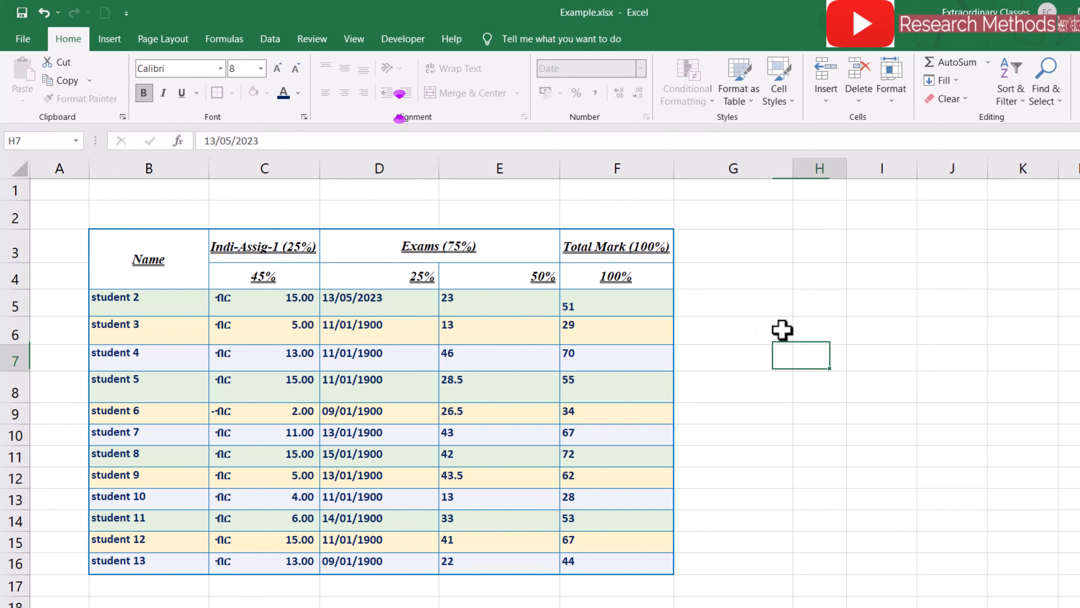
- Fill the date in D5 down column D as a daily series for the remaining students
{"action": "left_click", "coordinate": [365, 307]}
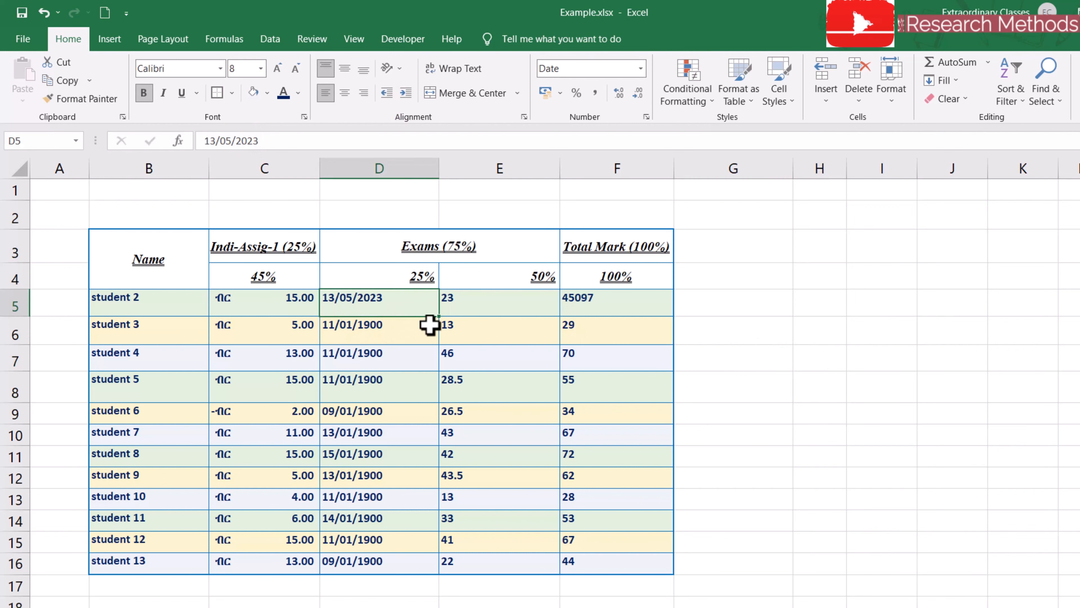
{"action": "left_click", "coordinate": [364, 336]}
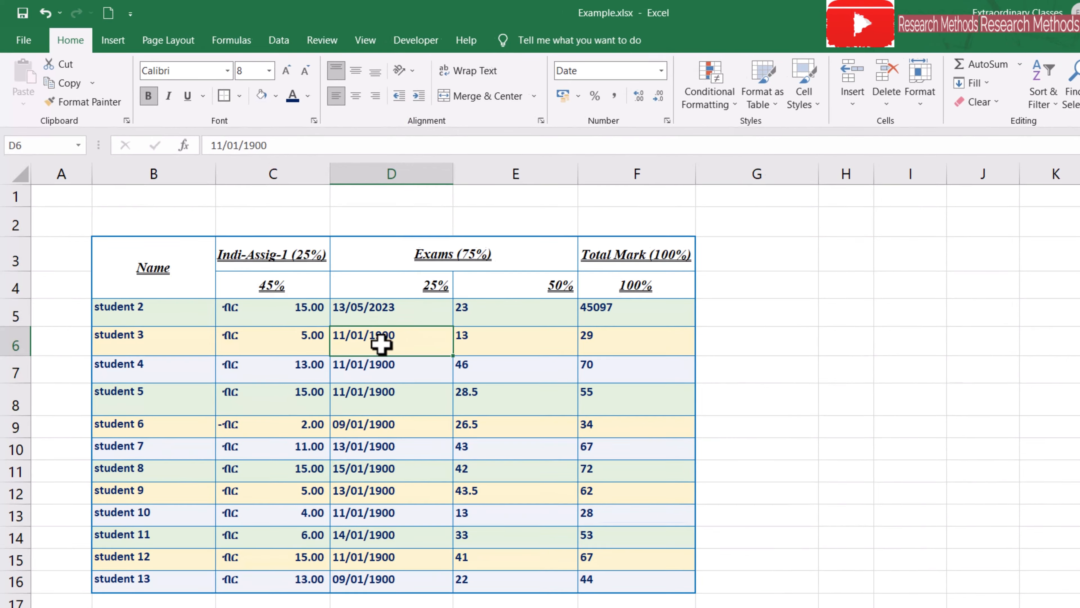
{"action": "left_click", "coordinate": [372, 302]}
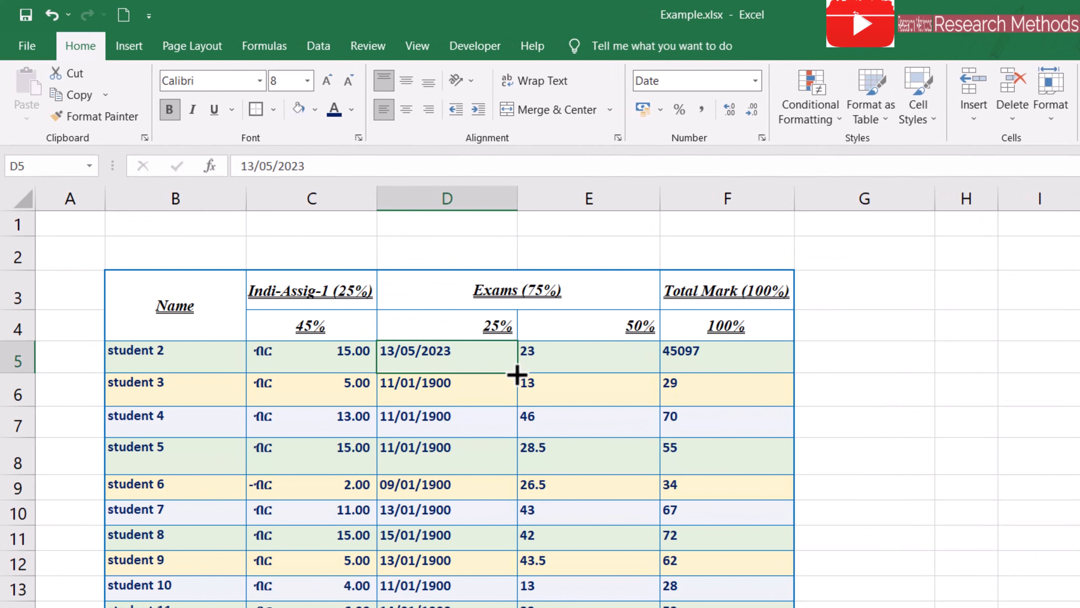
{"action": "mouse_move", "coordinate": [515, 385]}
{"action": "left_mouse_down"}
{"action": "mouse_move", "coordinate": [487, 526]}
{"action": "mouse_move", "coordinate": [489, 606]}
{"action": "left_mouse_up"}
{"action": "left_click", "coordinate": [1032, 463]}
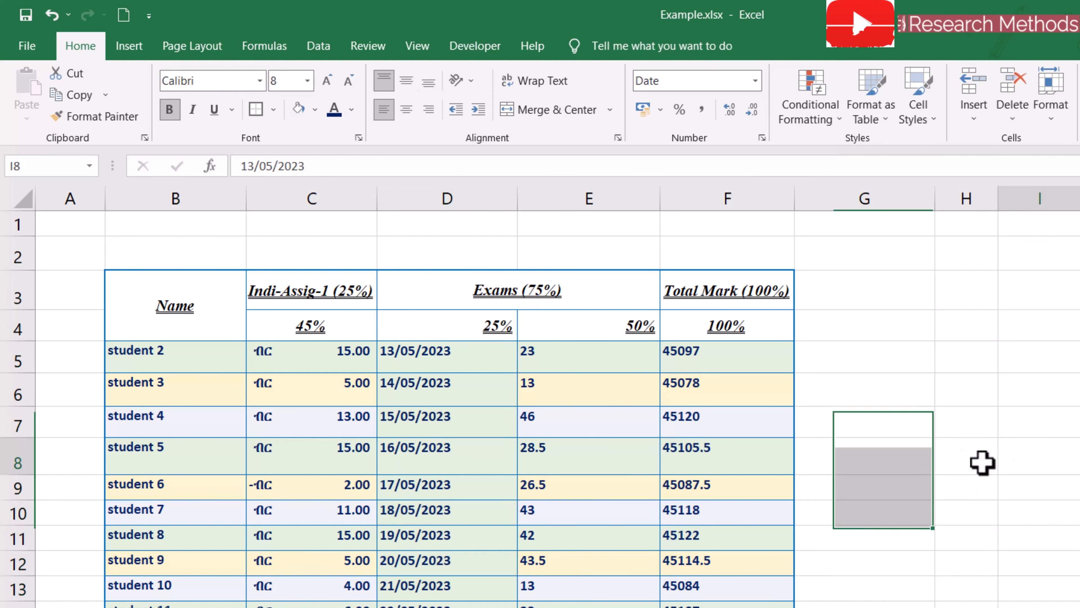
{"action": "left_click", "coordinate": [454, 385]}
{"action": "left_click", "coordinate": [447, 355]}
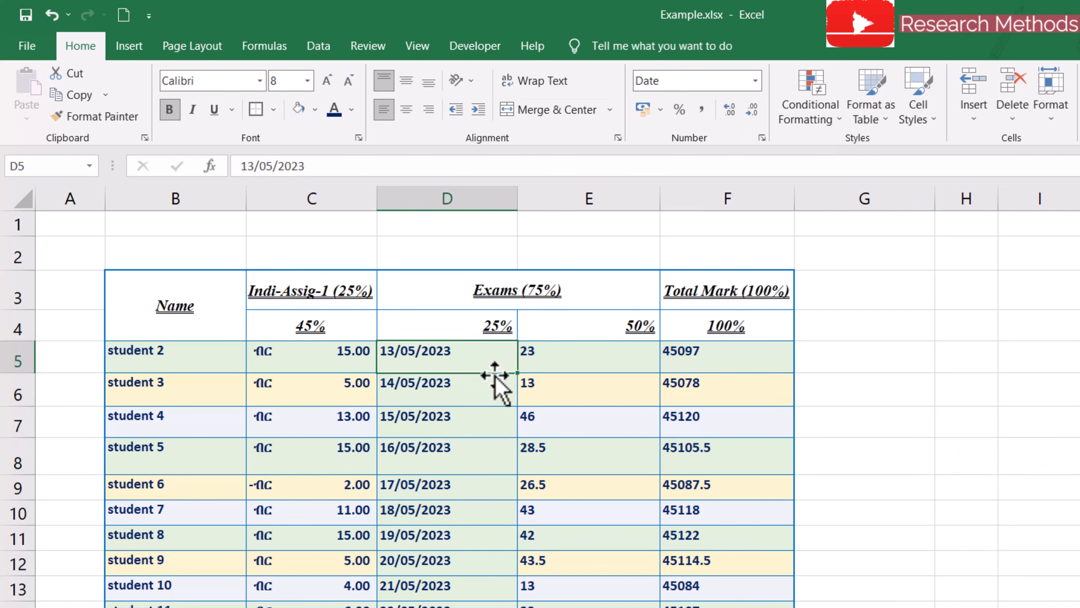
- Format header cell D4 as Text and replace its percentage with the heading "Date"
{"action": "left_click_drag", "start_coordinate": [579, 355], "coordinate": [587, 606]}
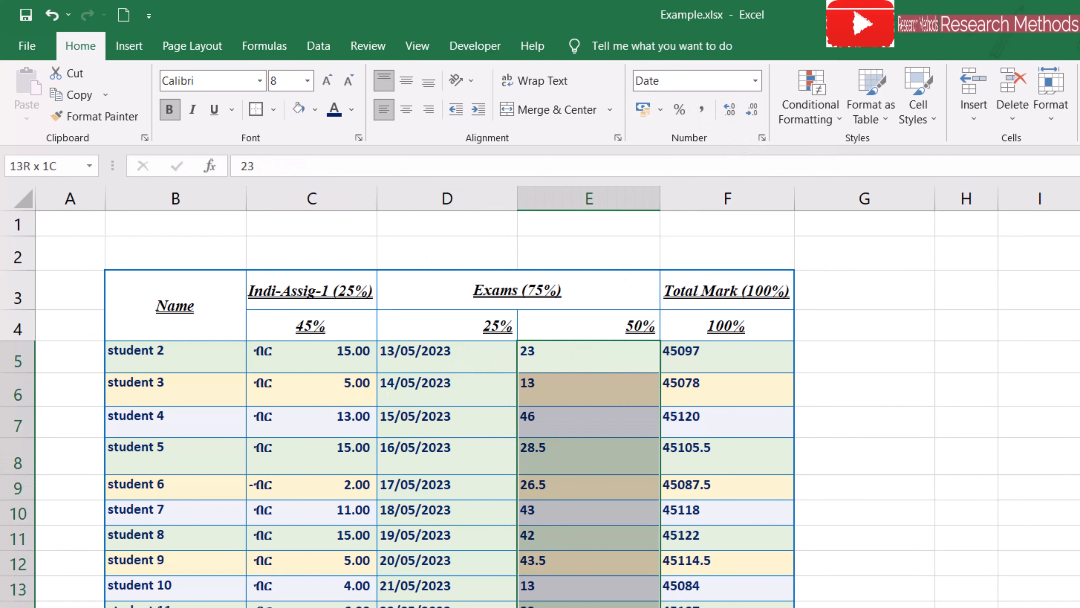
{"action": "left_click", "coordinate": [587, 606]}
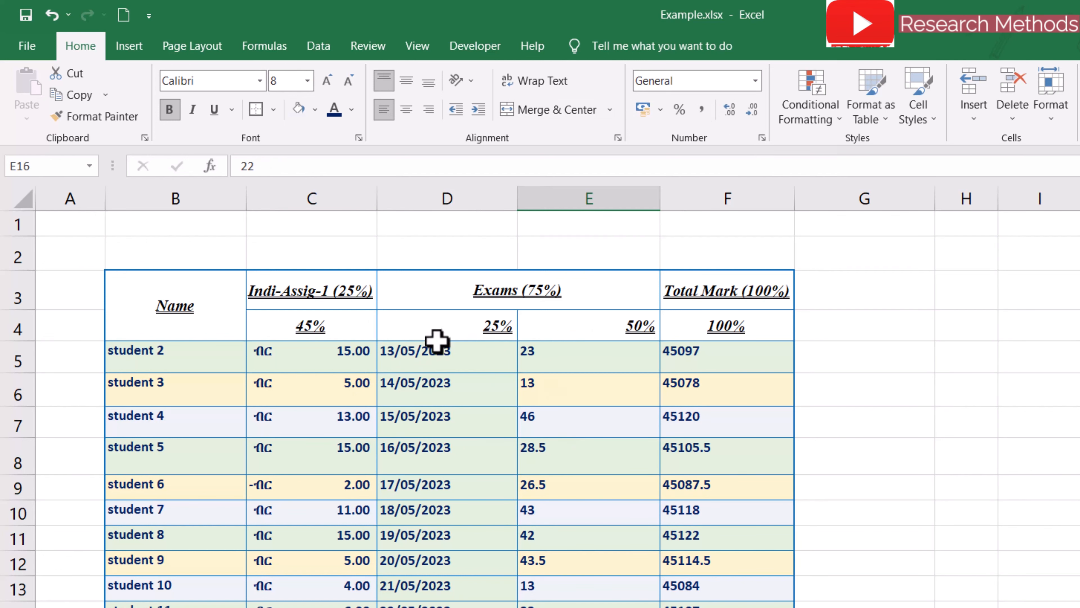
{"action": "left_click", "coordinate": [451, 326]}
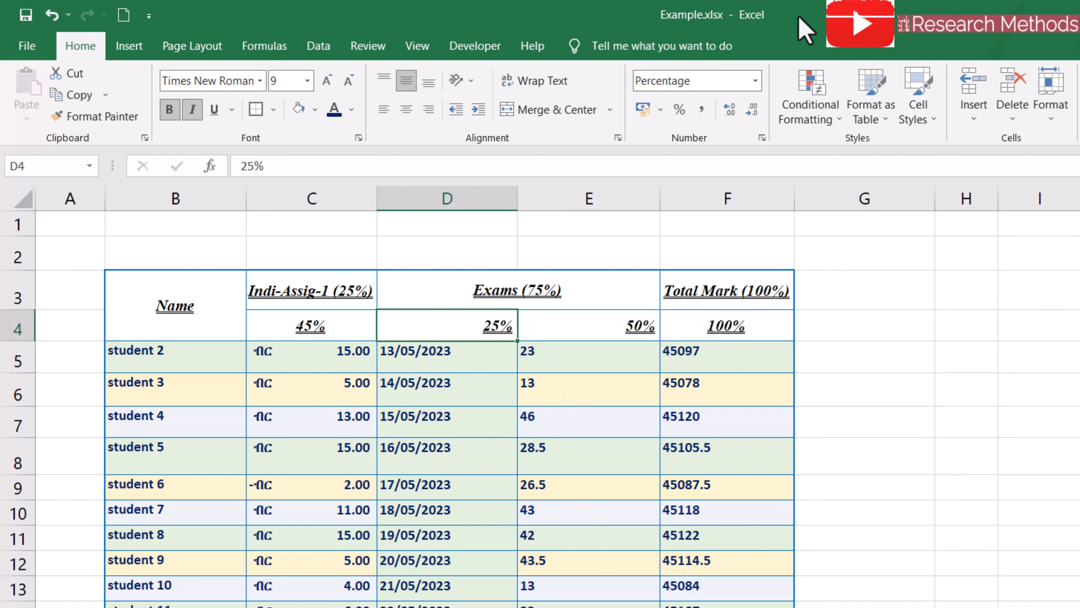
{"action": "left_click", "coordinate": [754, 84]}
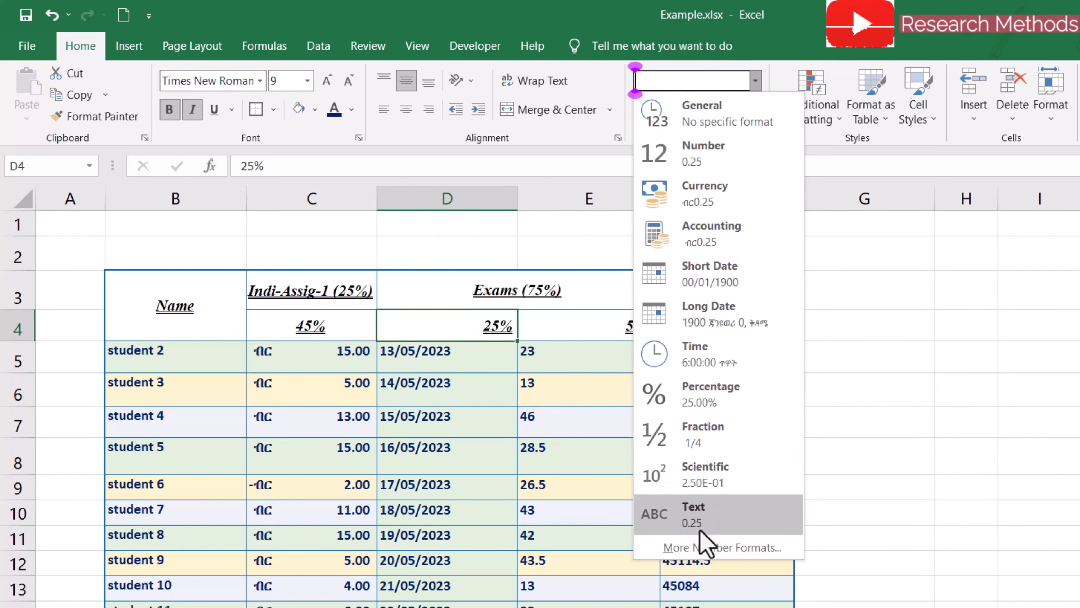
{"action": "left_click", "coordinate": [708, 524]}
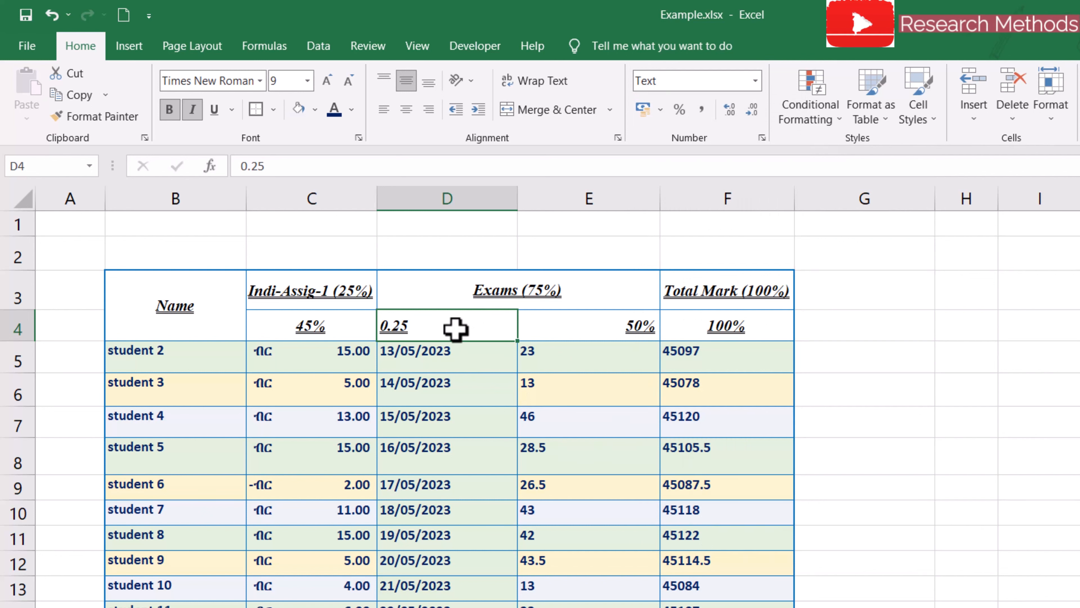
{"action": "type", "text": "Date"}
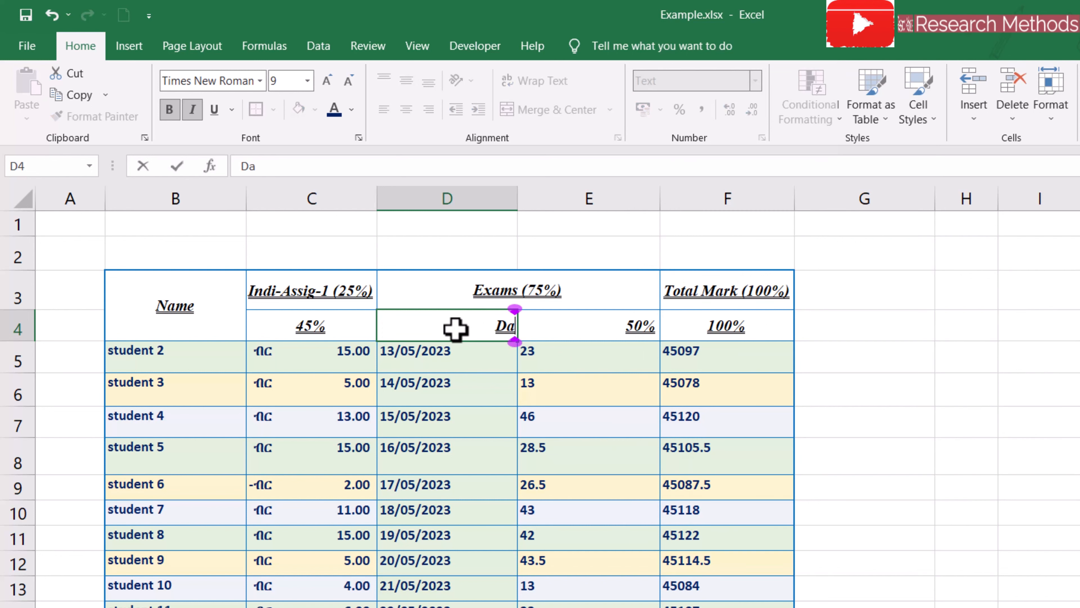
- Format header cell E4 as Text and replace its percentage with the heading "Long date"
{"action": "left_click", "coordinate": [626, 331]}
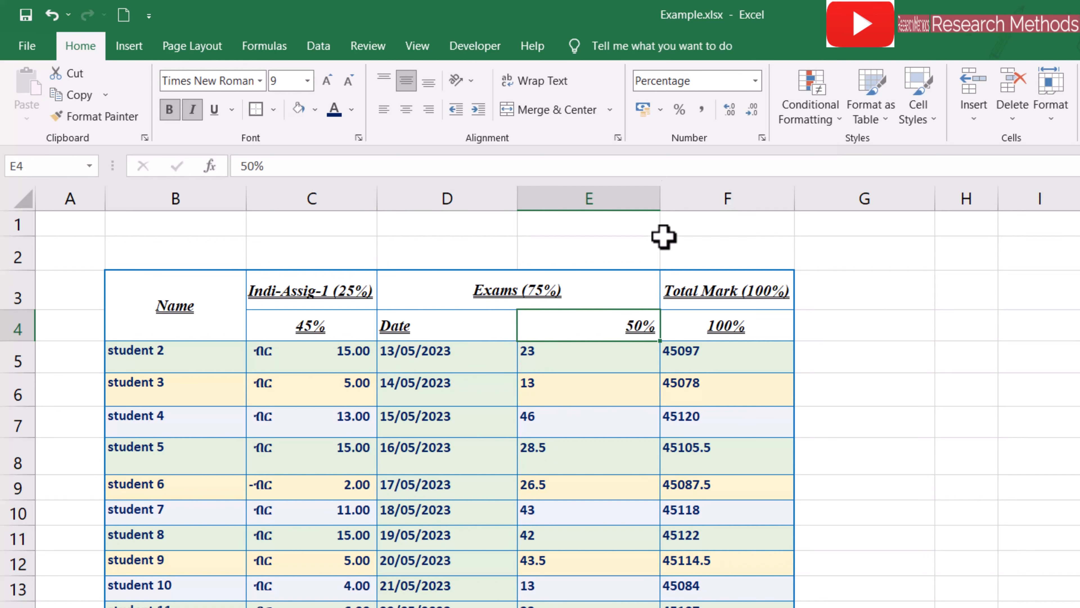
{"action": "left_click", "coordinate": [755, 81]}
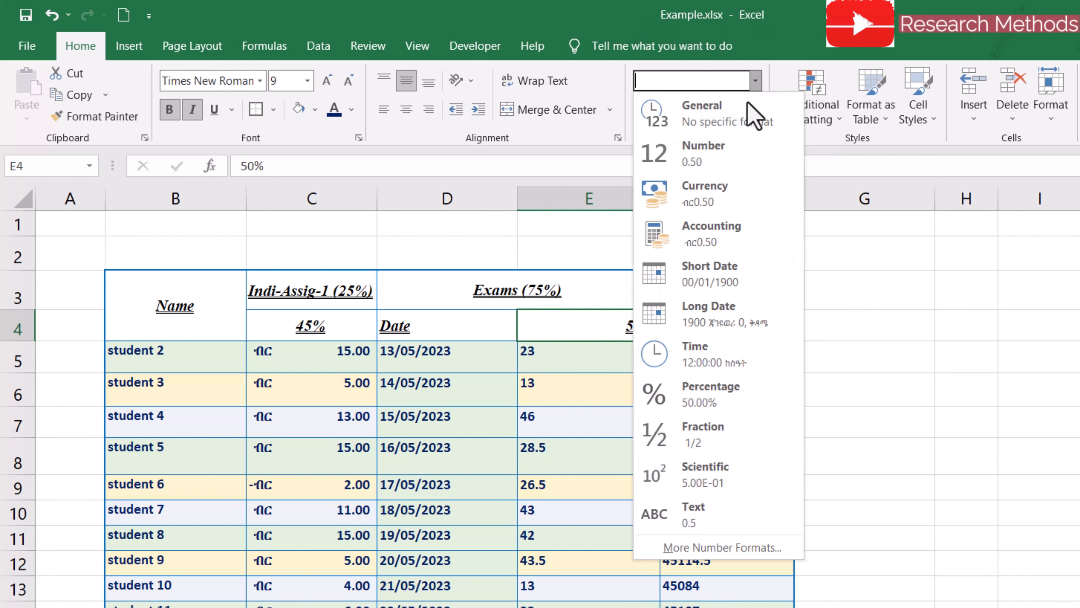
{"action": "left_click", "coordinate": [697, 514]}
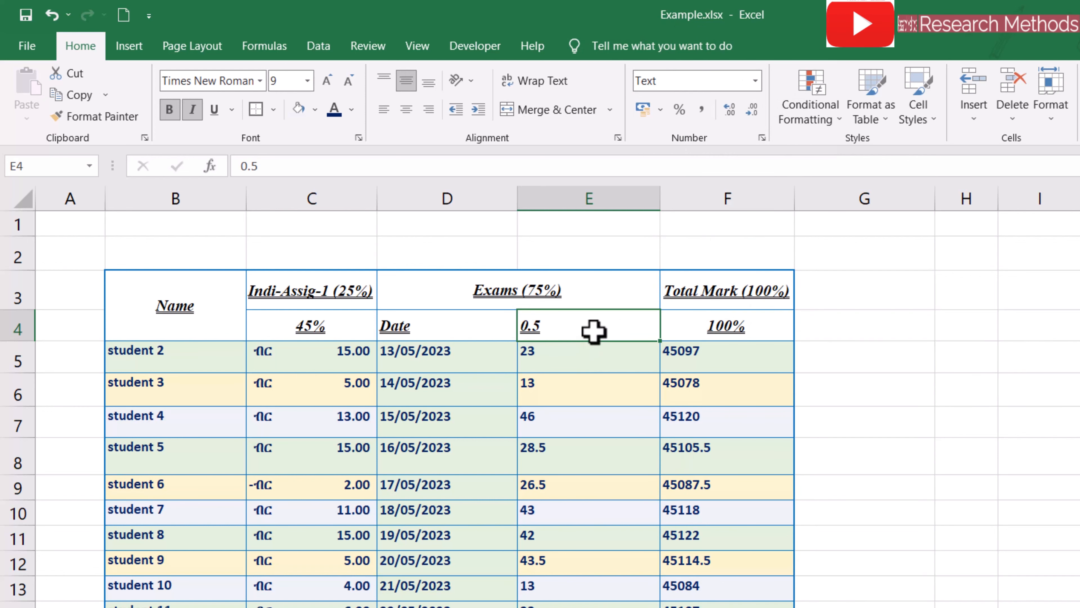
{"action": "type", "text": "Long d"}
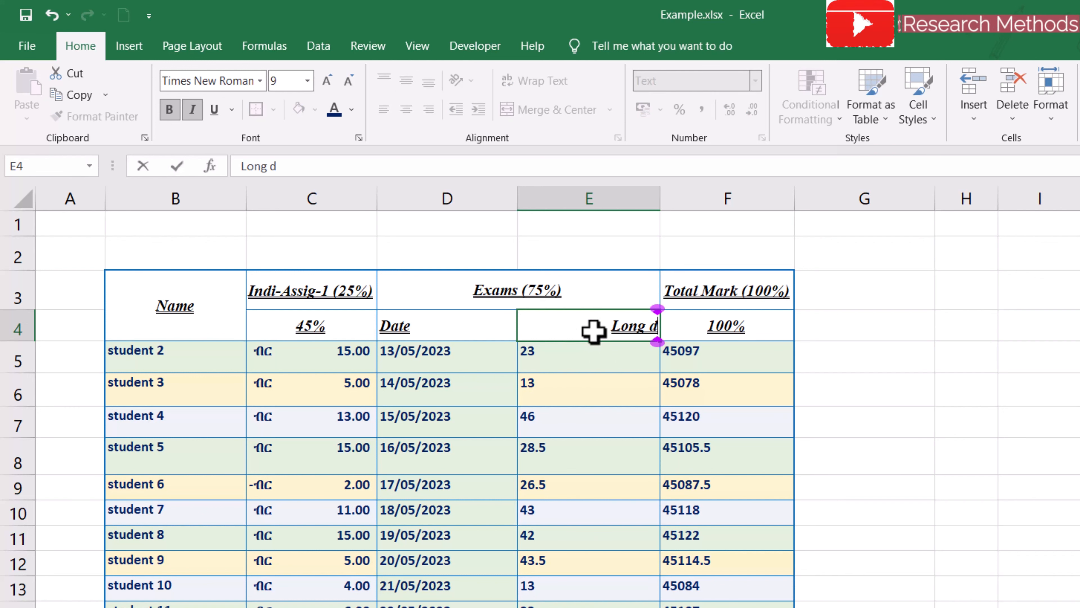
{"action": "type", "text": "ate"}
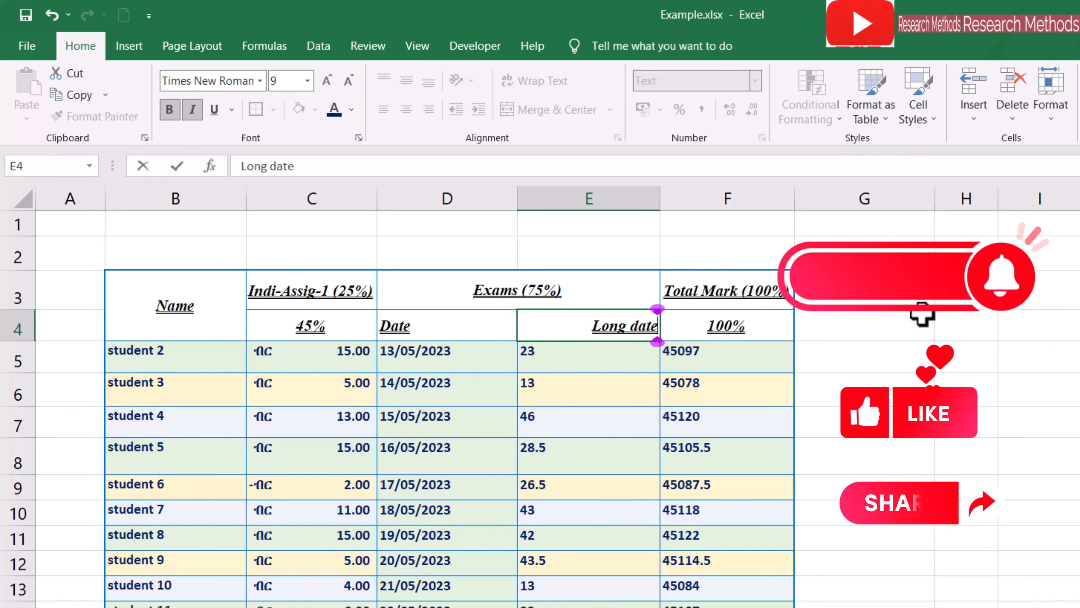
{"action": "key", "text": "Return"}
{"action": "left_click", "coordinate": [590, 325]}
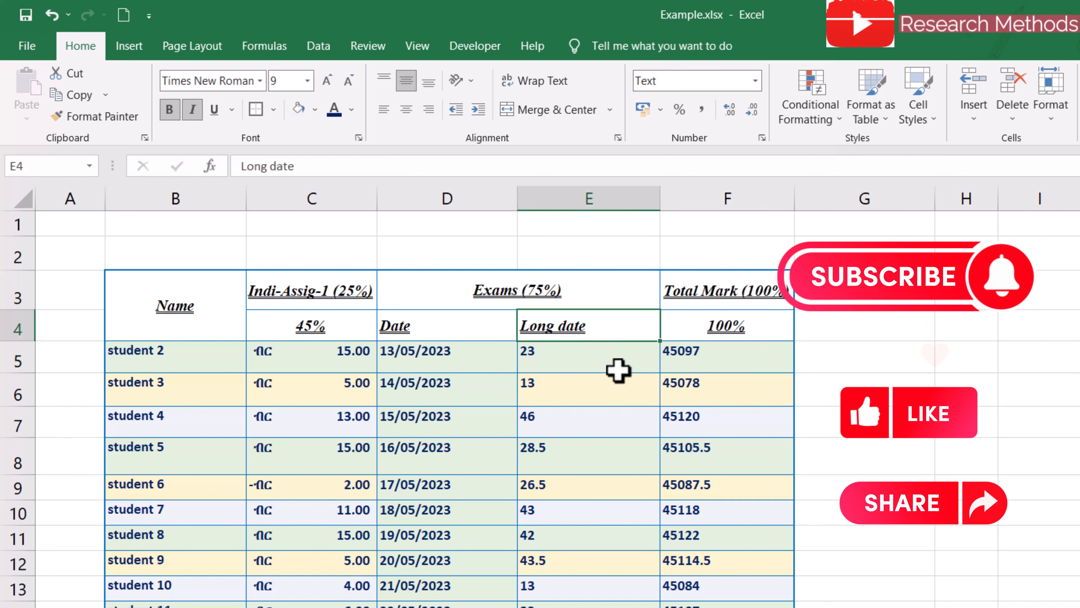
- Apply the Long Date format to the exam marks in E5:E16
{"action": "left_click", "coordinate": [619, 359]}
{"action": "left_click_drag", "start_coordinate": [619, 360], "coordinate": [621, 607]}
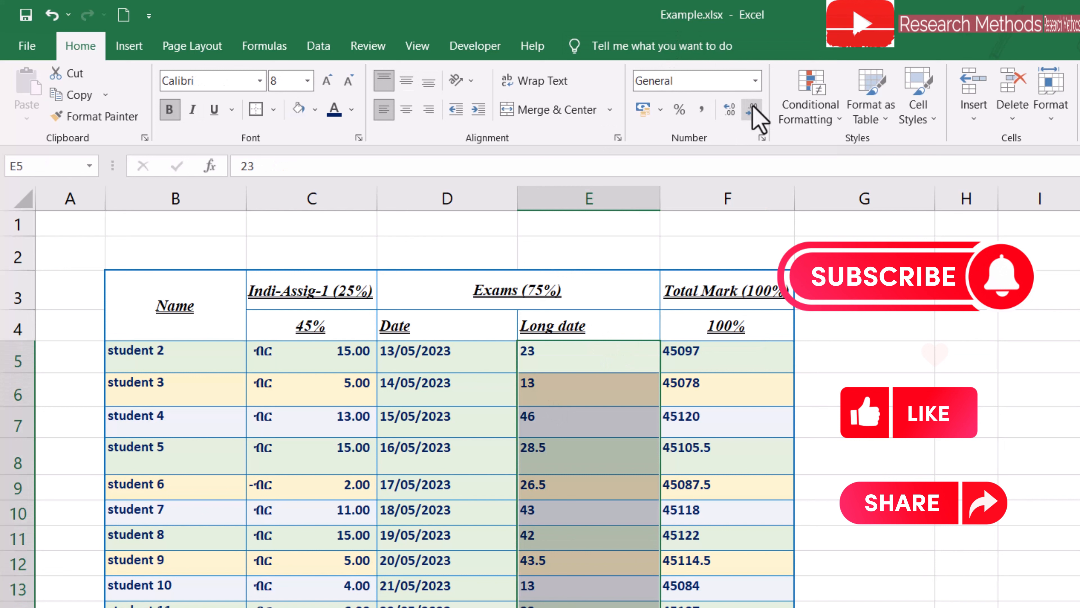
{"action": "left_click", "coordinate": [755, 81]}
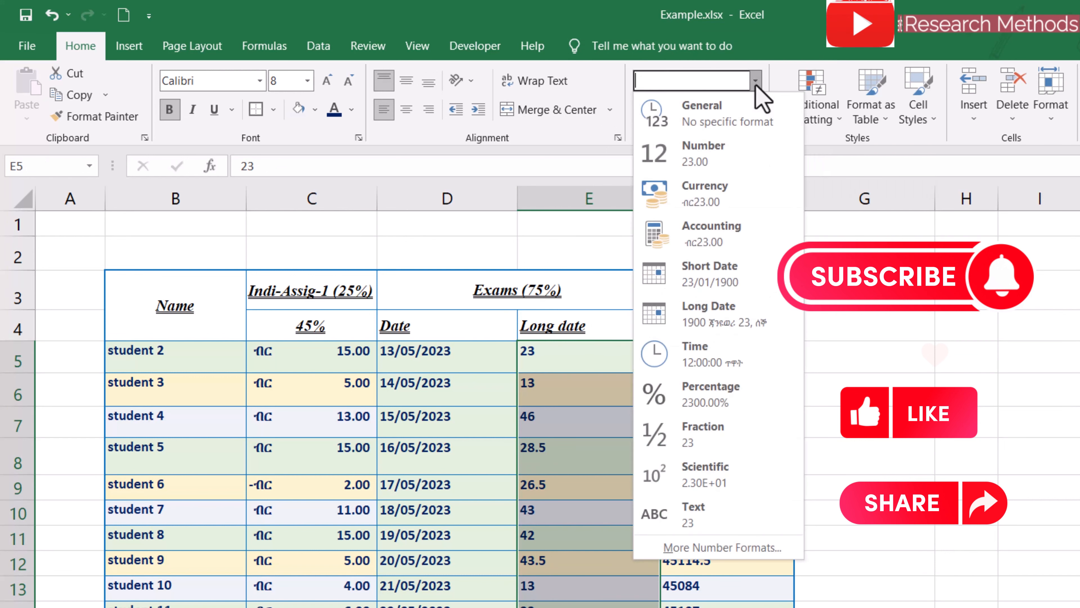
{"action": "left_click", "coordinate": [726, 317]}
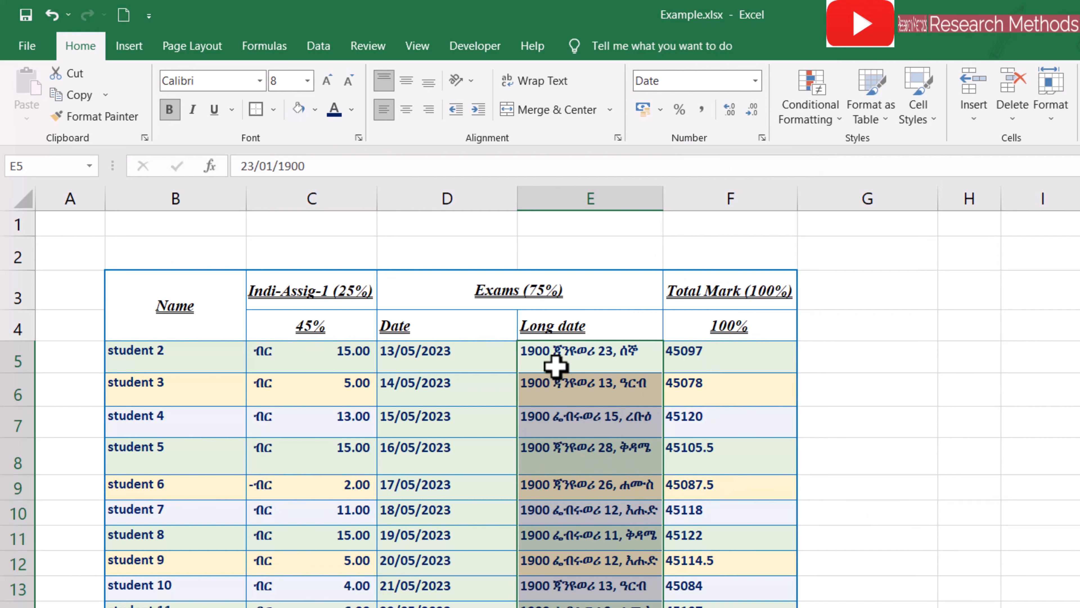
- Change the date in cell E5 for student 2 to 23/08/2015
{"action": "double_click", "coordinate": [291, 166]}
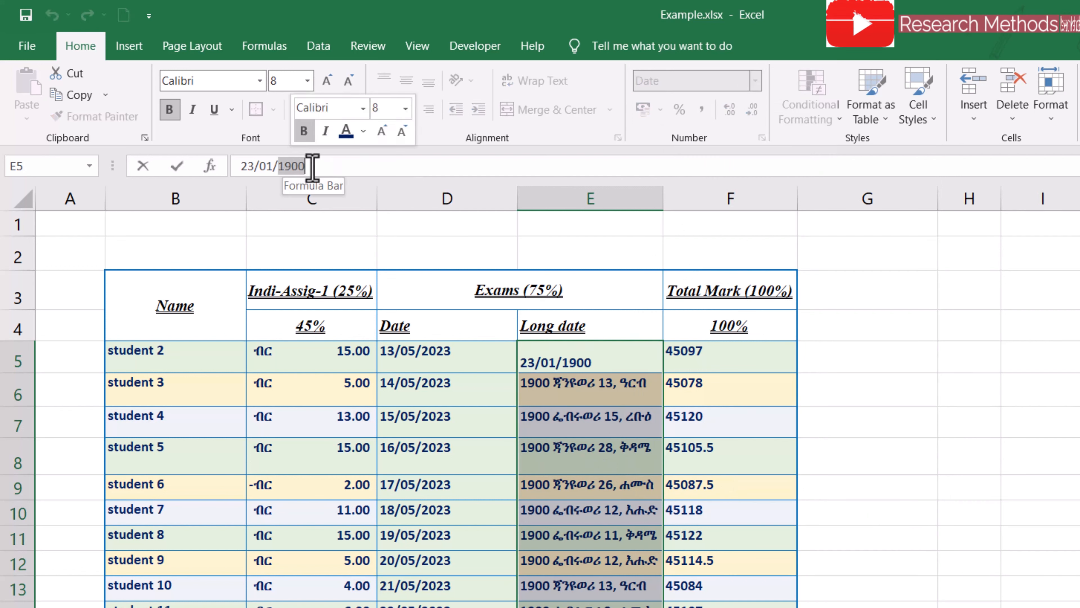
{"action": "type", "text": "2023"}
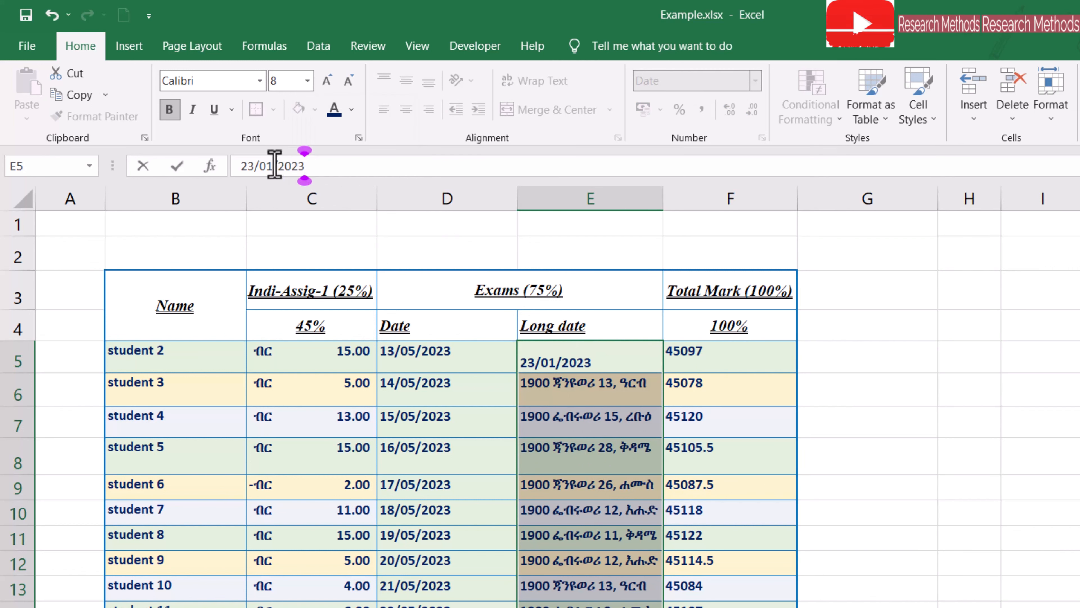
{"action": "key", "text": "BackSpace"}
{"action": "key", "text": "Left"}
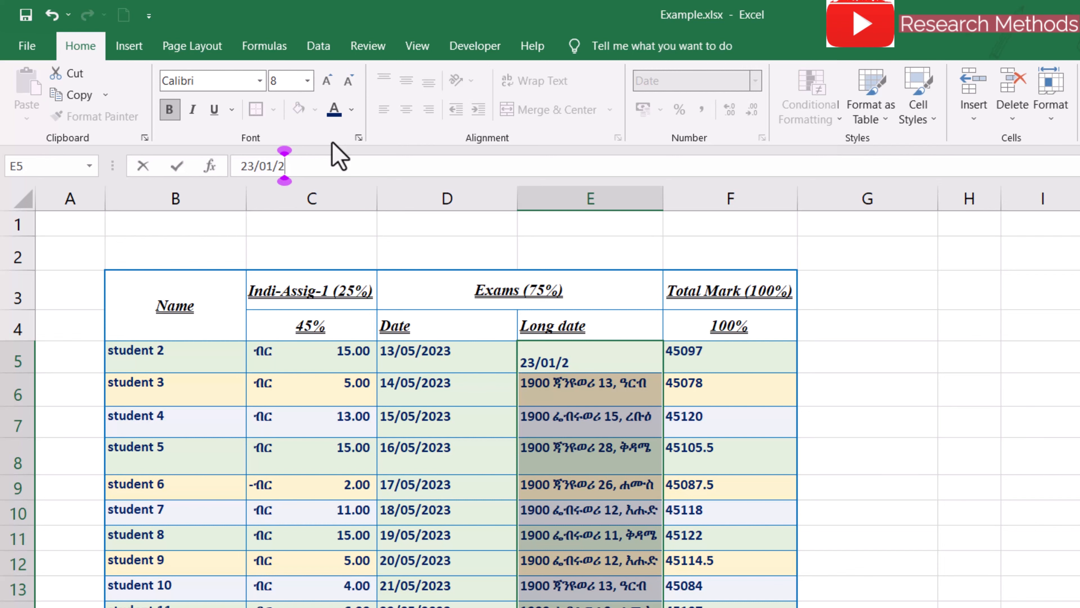
{"action": "type", "text": "15"}
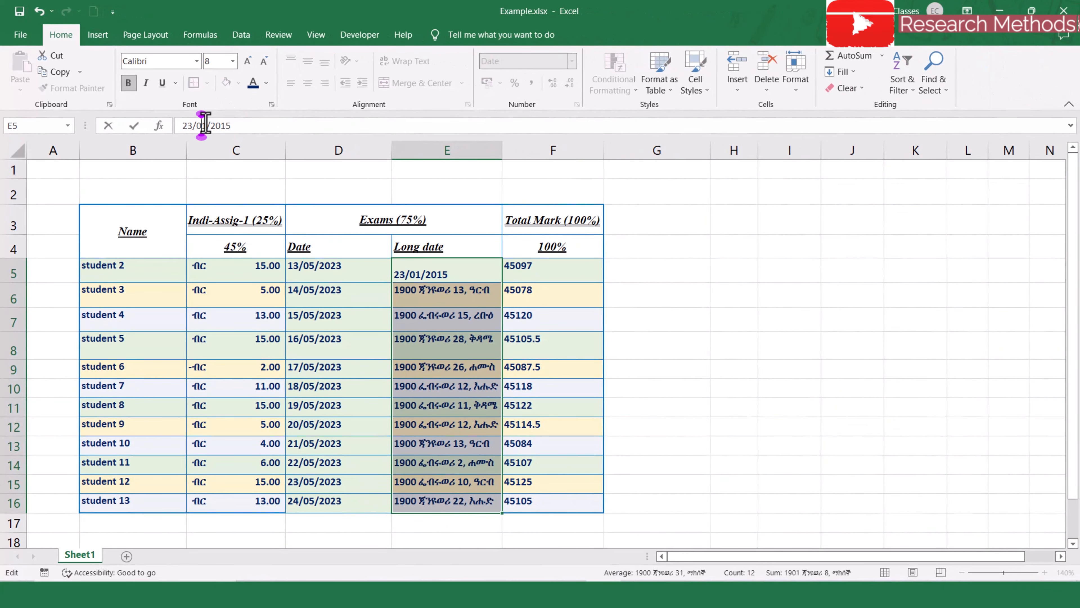
{"action": "type", "text": "8"}
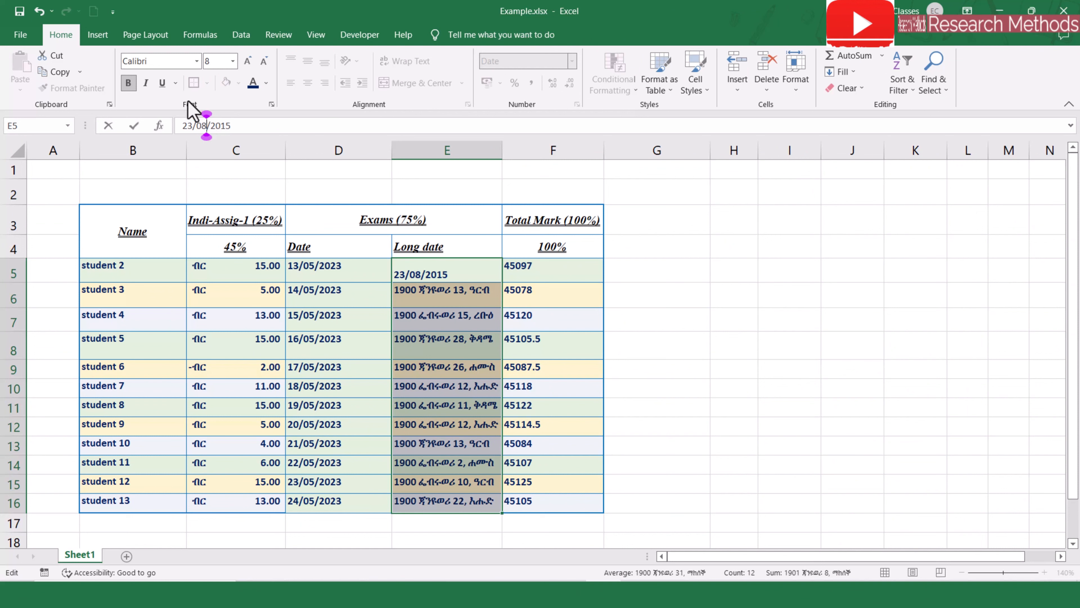
{"action": "left_click", "coordinate": [266, 123]}
- Fill the date in E5 down to E16 as a daily series and autofit the width of column E
{"action": "left_click", "coordinate": [444, 273]}
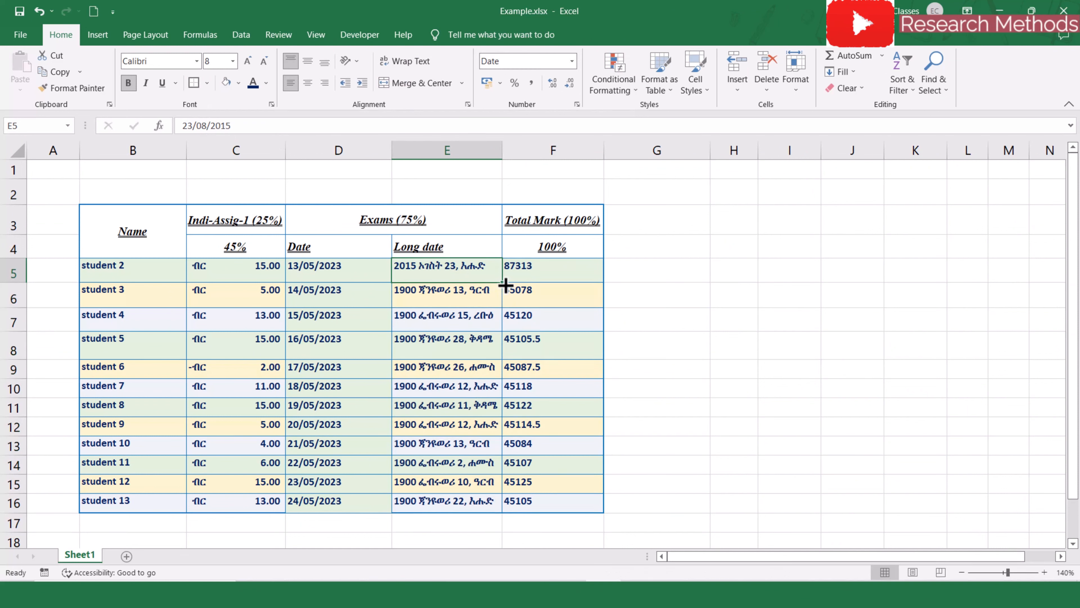
{"action": "left_click_drag", "start_coordinate": [505, 285], "coordinate": [482, 485]}
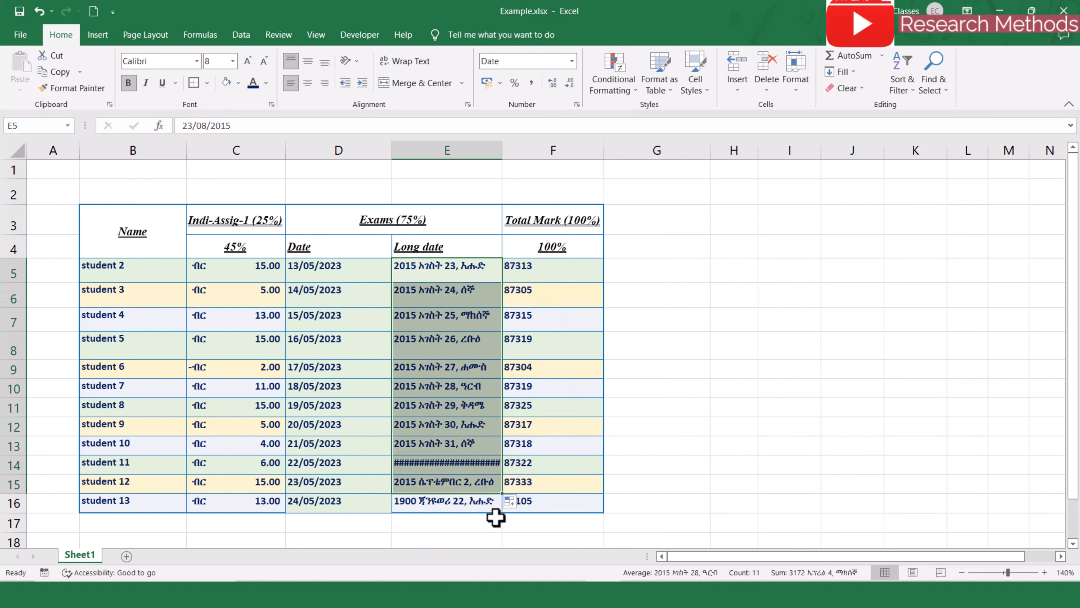
{"action": "left_click_drag", "start_coordinate": [502, 496], "coordinate": [500, 506]}
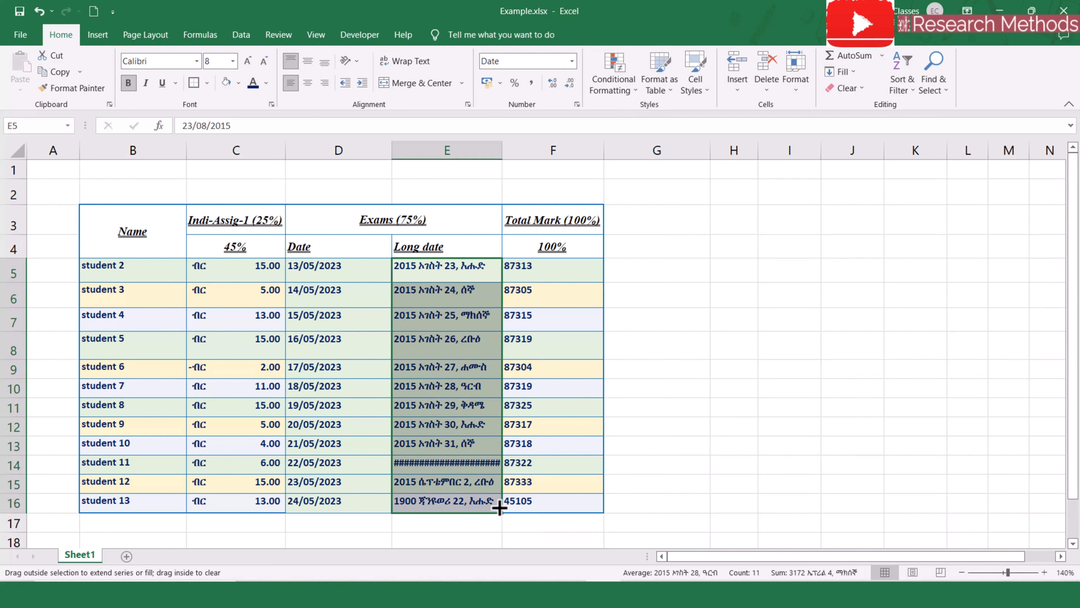
{"action": "double_click", "coordinate": [502, 152]}
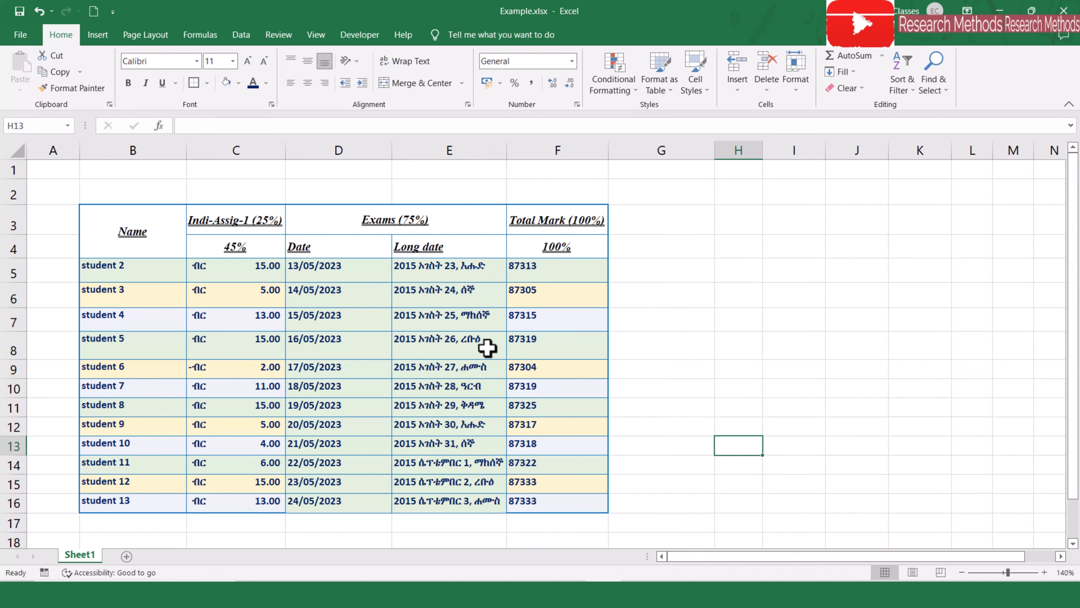
- Review which number format is applied to each of student 2's cells in B5:F5
{"action": "left_click", "coordinate": [448, 342]}
{"action": "left_click", "coordinate": [419, 261]}
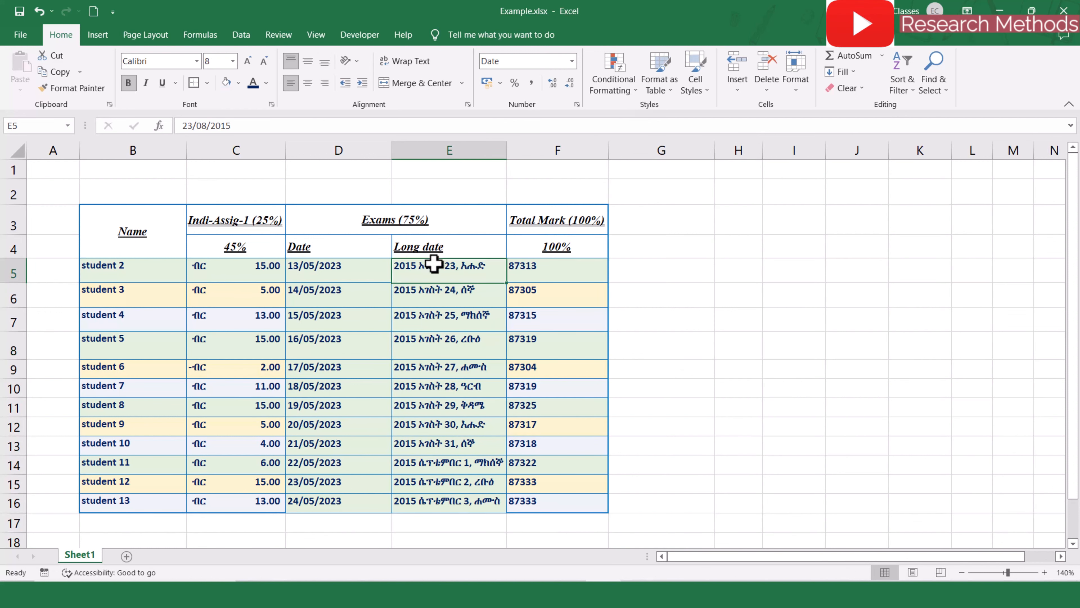
{"action": "left_click", "coordinate": [314, 277]}
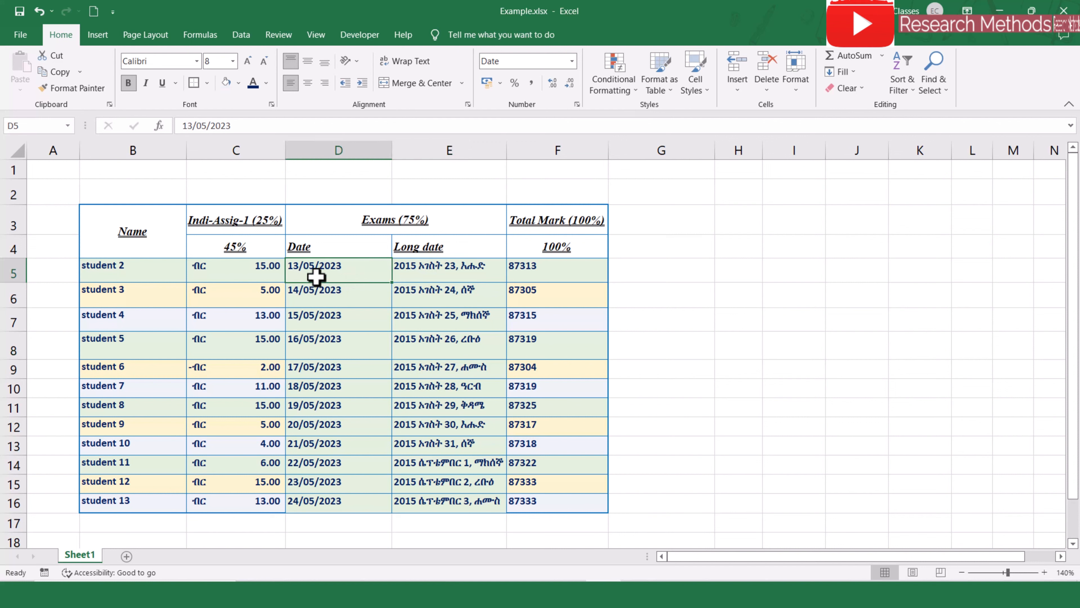
{"action": "left_click", "coordinate": [442, 274]}
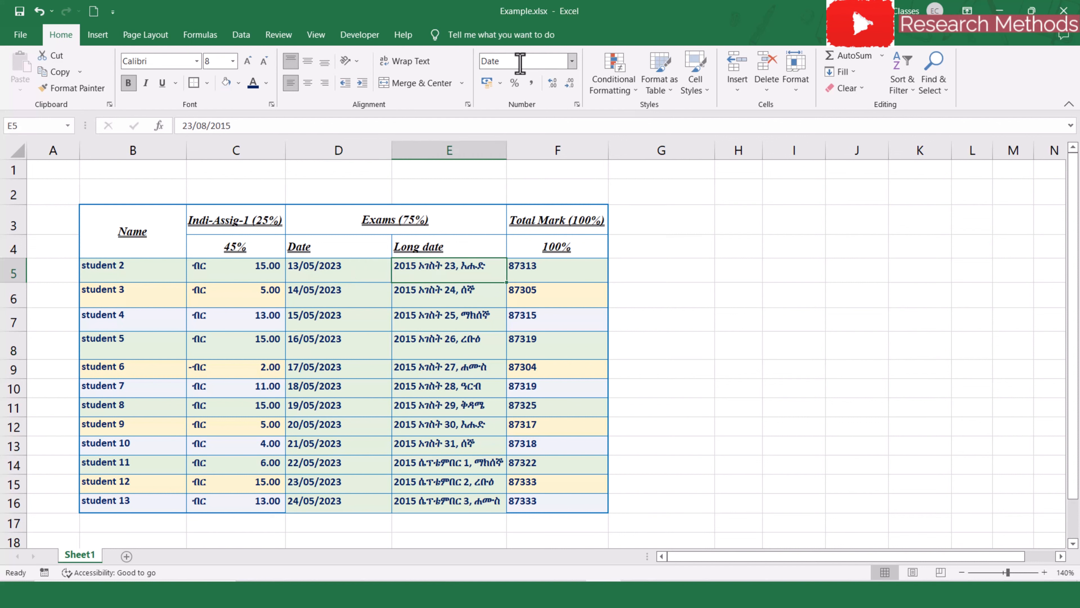
{"action": "left_click", "coordinate": [310, 269]}
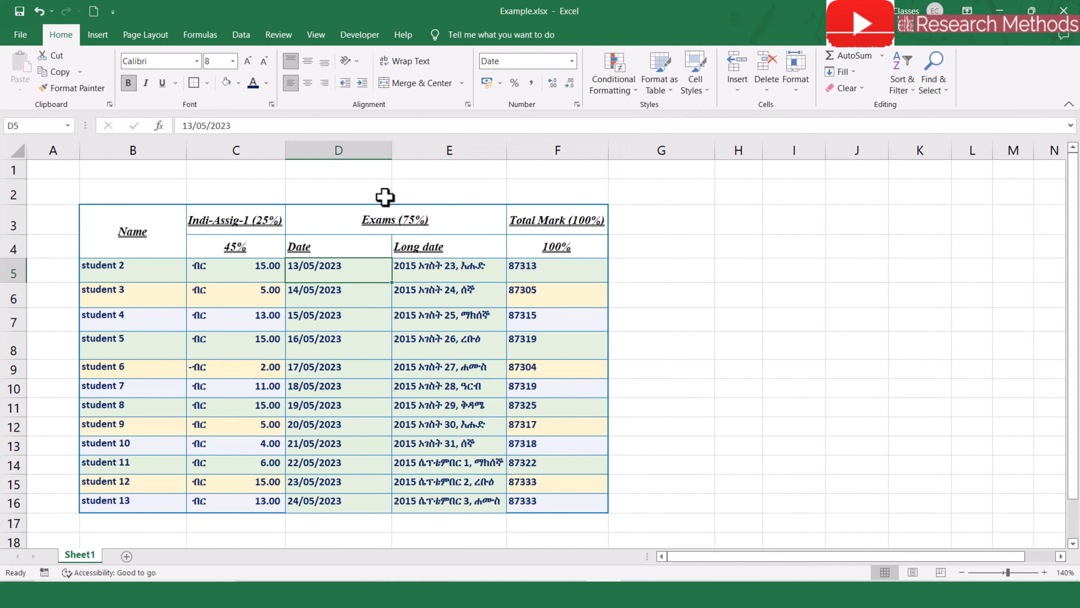
{"action": "left_click", "coordinate": [238, 269]}
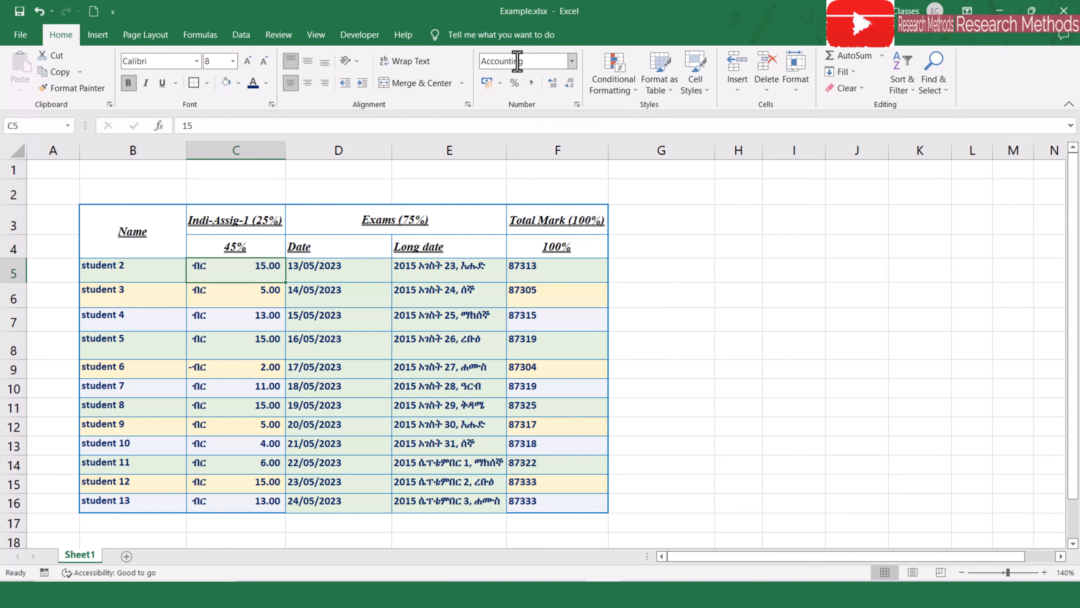
{"action": "left_click", "coordinate": [134, 271]}
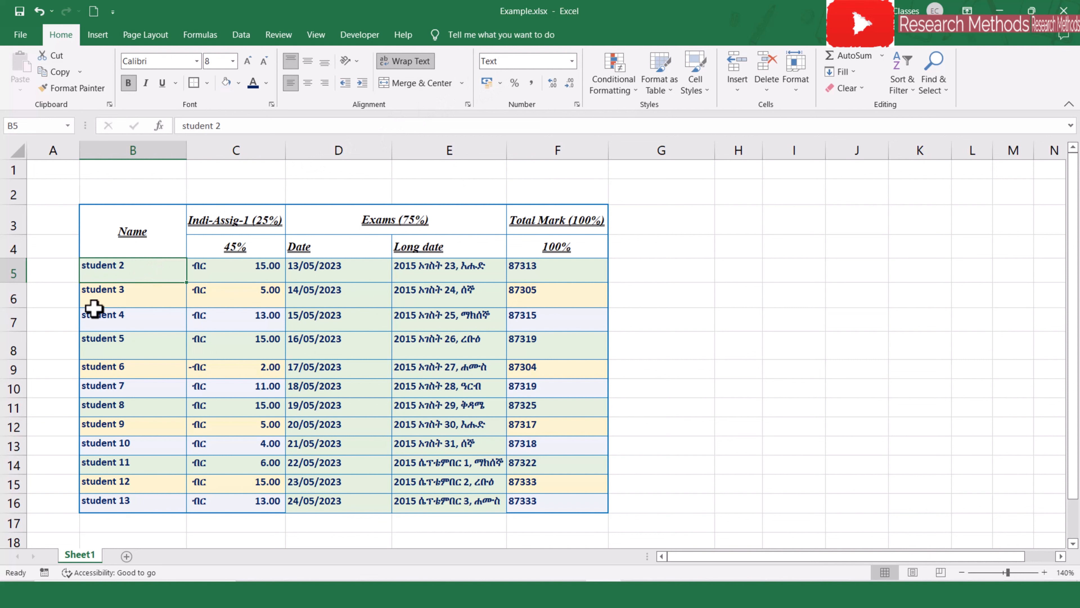
{"action": "left_click", "coordinate": [565, 274]}
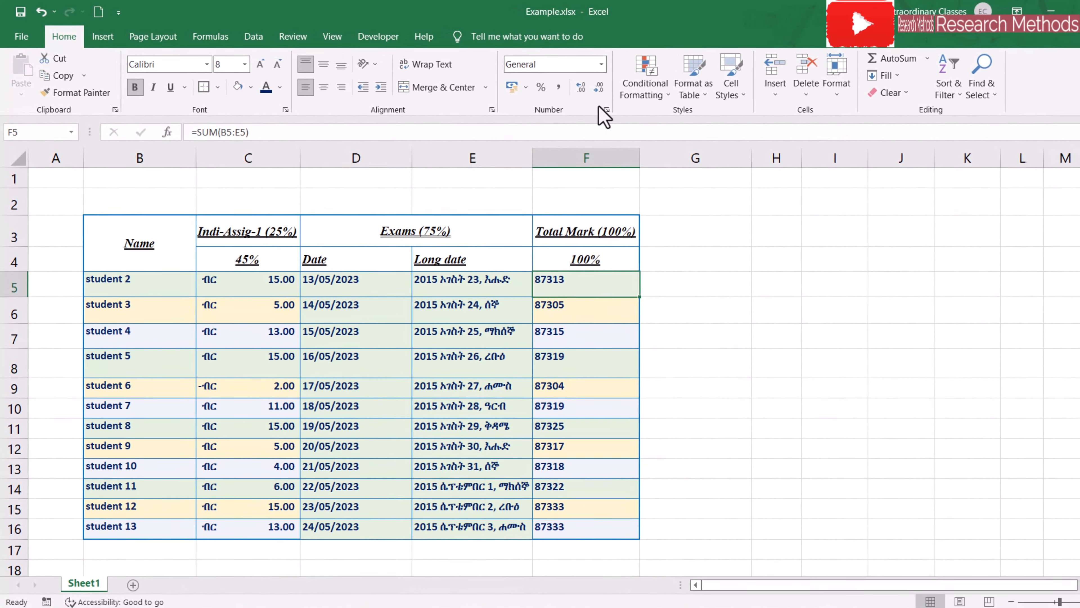
{"action": "left_click", "coordinate": [732, 342]}
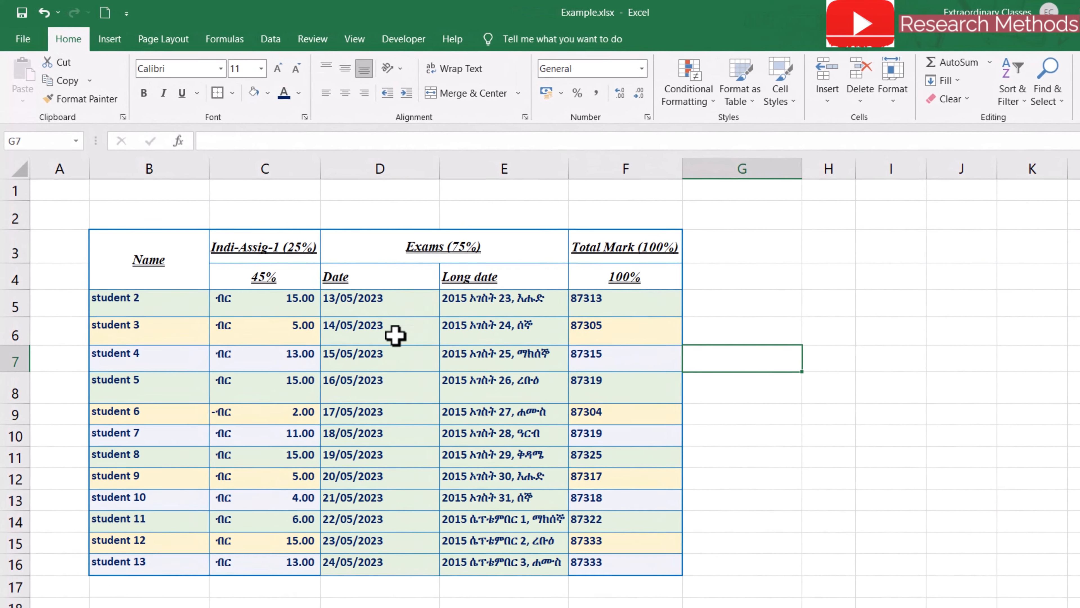
- Apply the Number format to the total marks in F5:F16
{"action": "left_click_drag", "start_coordinate": [621, 305], "coordinate": [625, 575]}
{"action": "left_click", "coordinate": [717, 76]}
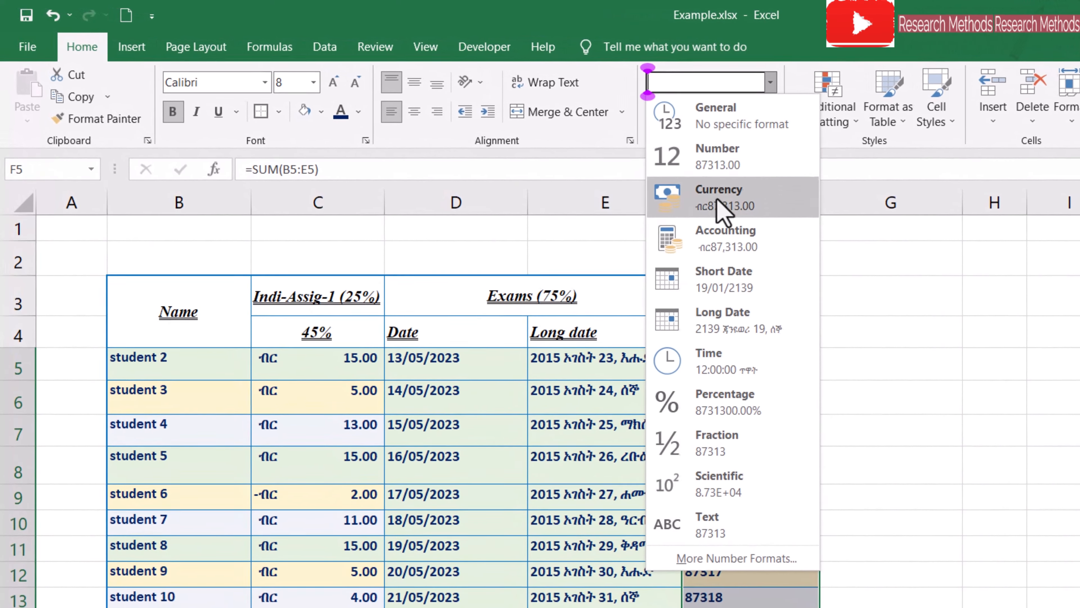
{"action": "left_click", "coordinate": [750, 187]}
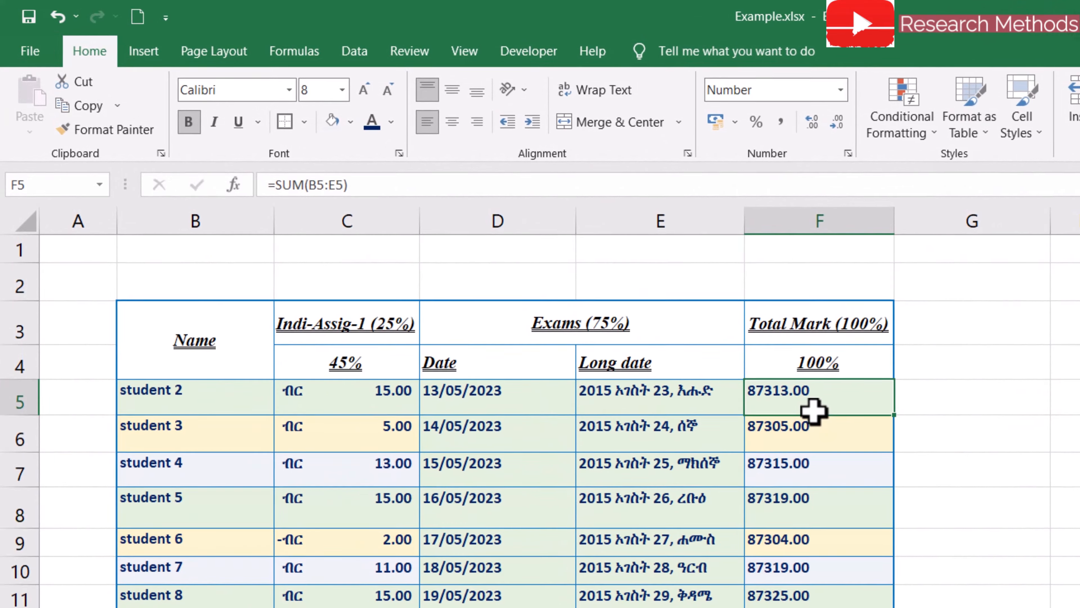
- Replace student 2's total mark in F5 with 123456879 and fill it down to F16
{"action": "type", "text": "123456879"}
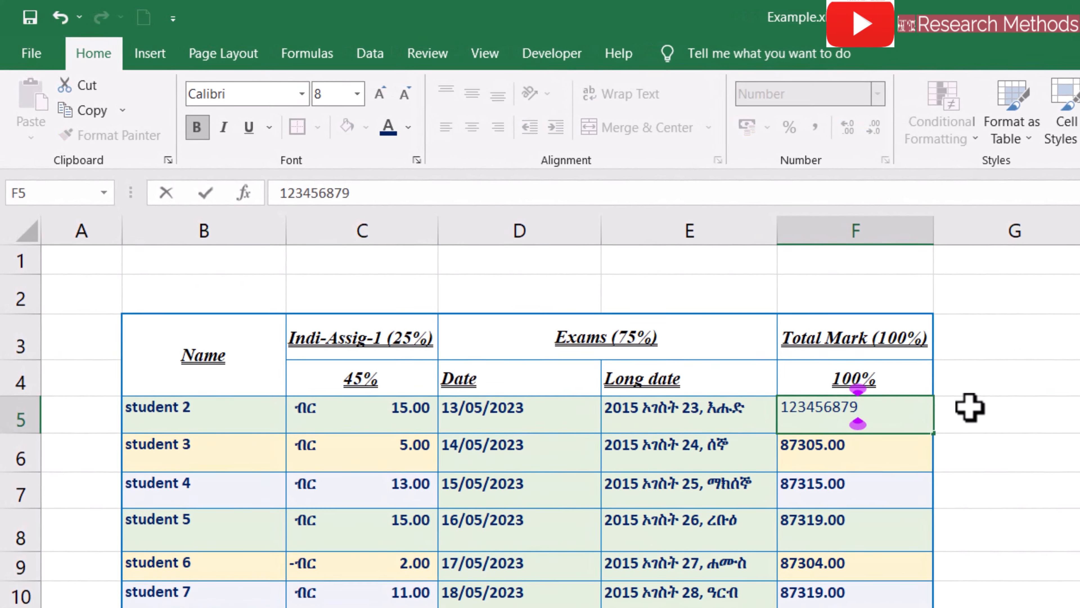
{"action": "left_click", "coordinate": [1023, 402]}
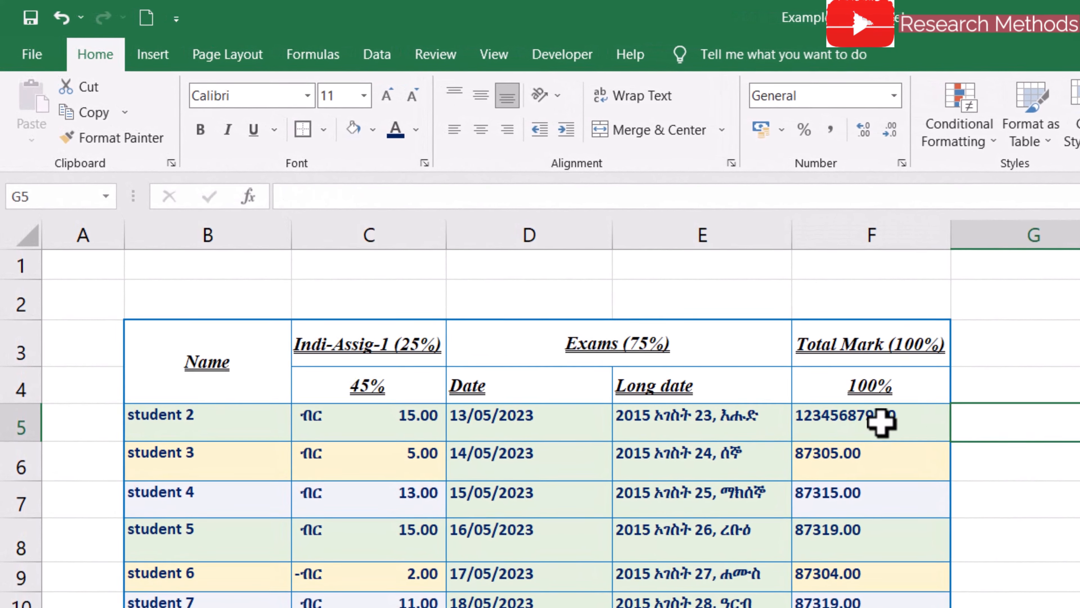
{"action": "left_click", "coordinate": [880, 419]}
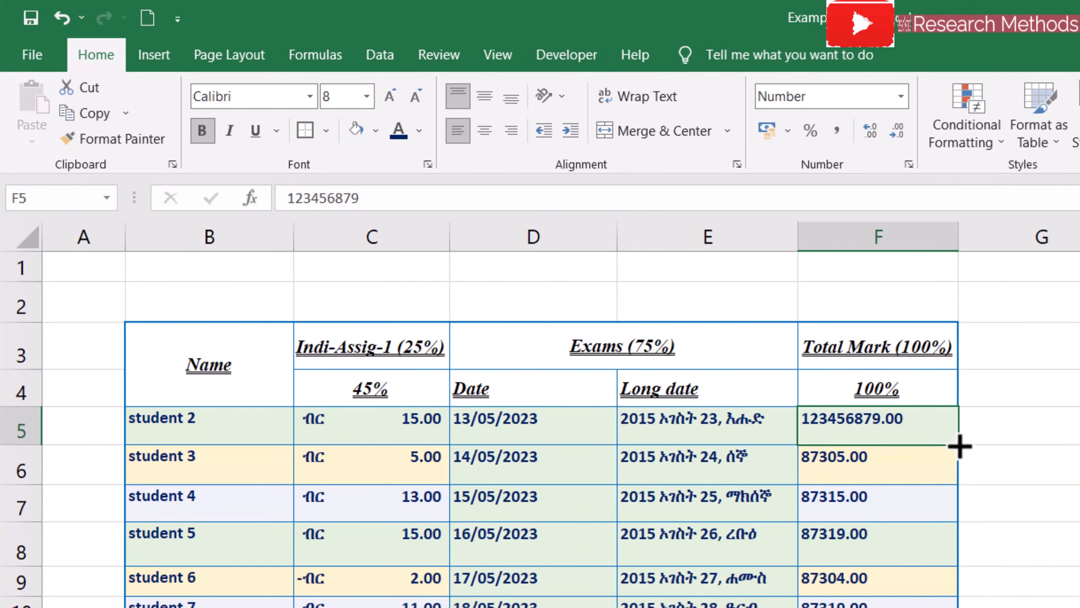
{"action": "double_click", "coordinate": [958, 445]}
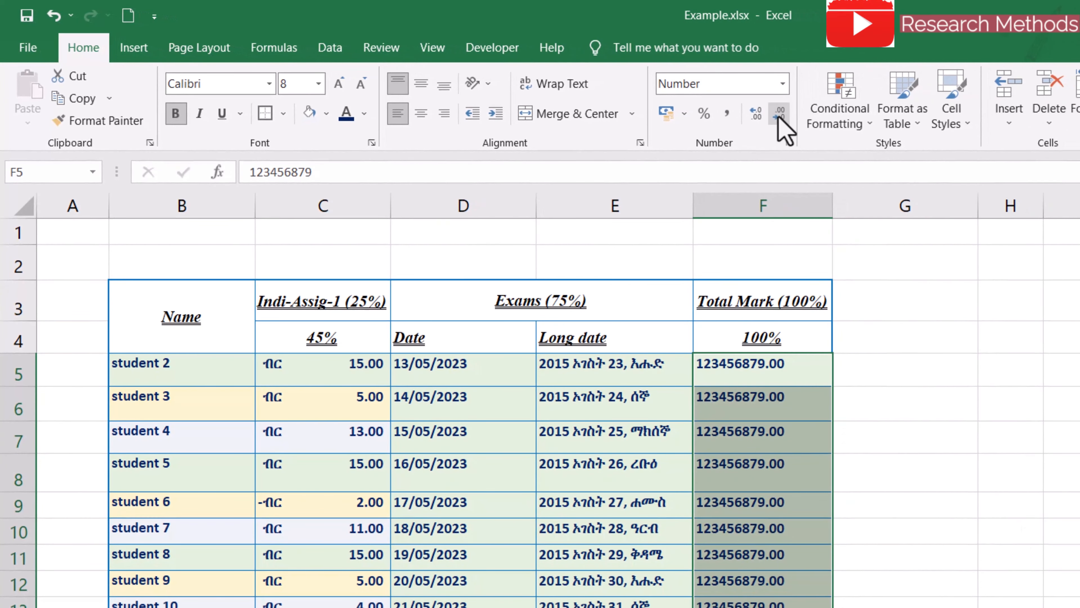
- Remove both decimal places from the total marks in F5:F16
{"action": "left_click", "coordinate": [779, 114]}
{"action": "left_click", "coordinate": [780, 114]}
{"action": "left_click", "coordinate": [957, 339]}
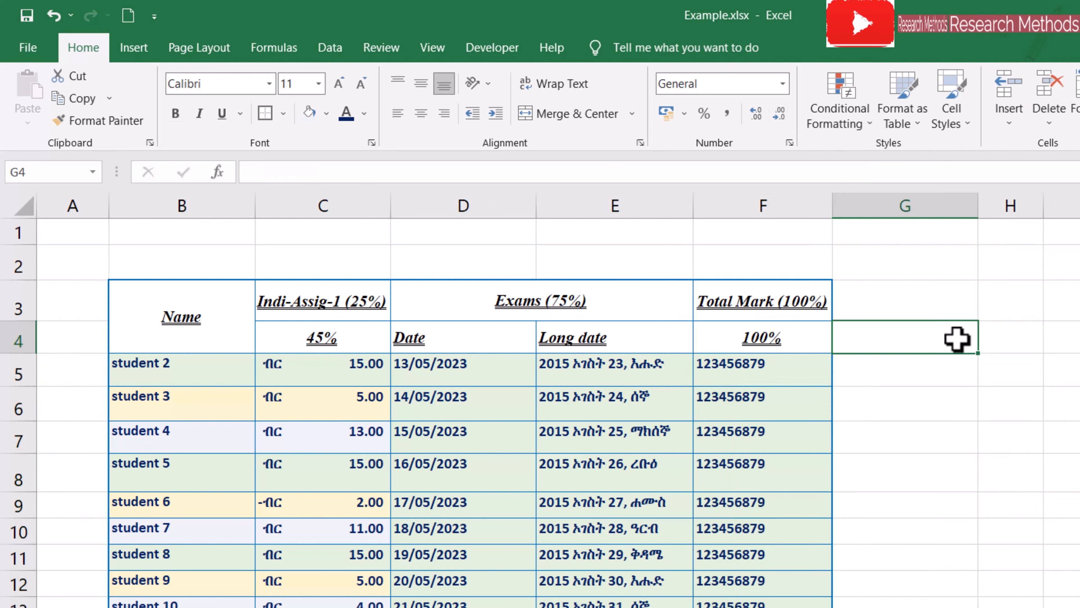
- Increase the total marks in F5:F16 to four decimal places
{"action": "left_click_drag", "start_coordinate": [772, 366], "coordinate": [803, 606]}
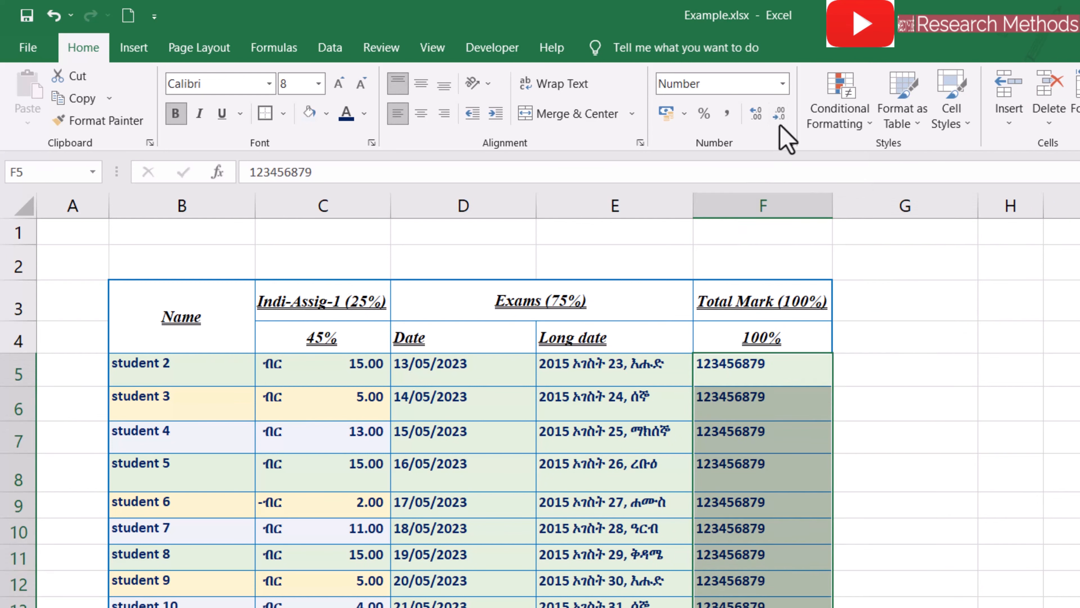
{"action": "left_click", "coordinate": [754, 115]}
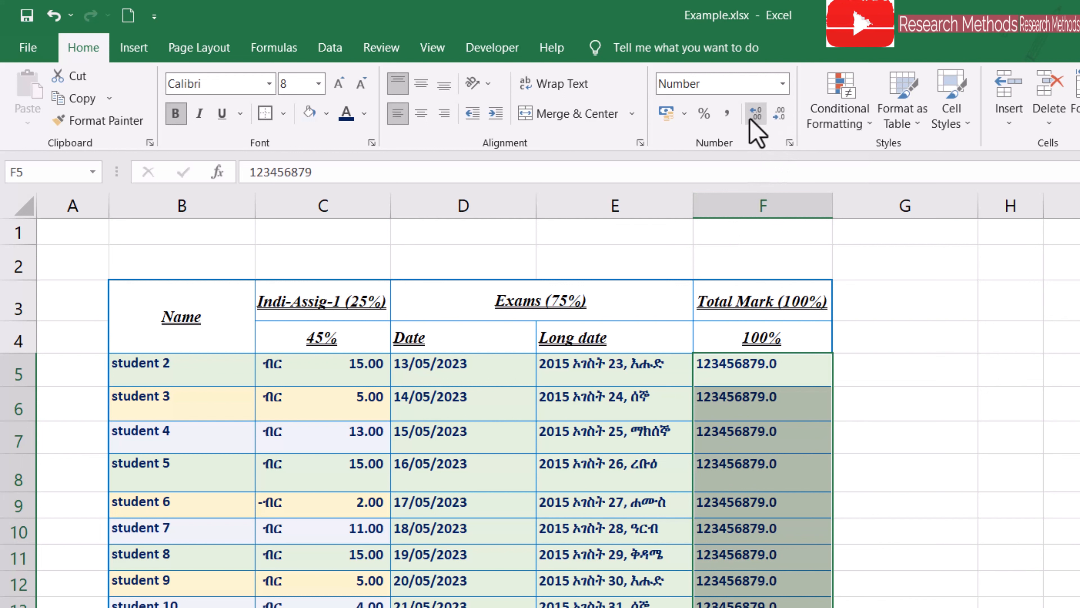
{"action": "left_click", "coordinate": [754, 116]}
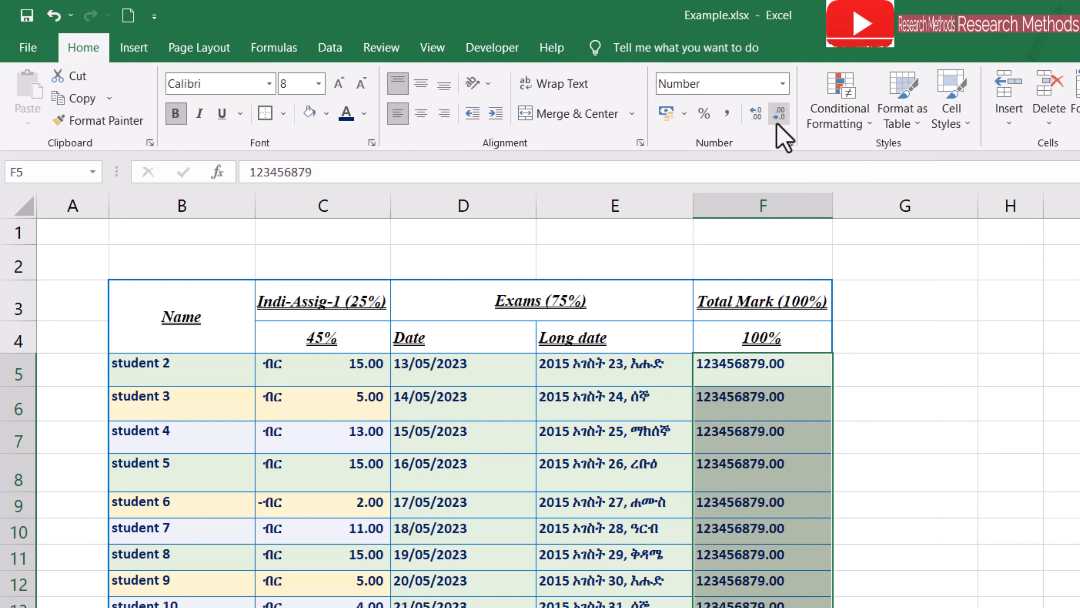
{"action": "left_click", "coordinate": [760, 115]}
{"action": "left_click", "coordinate": [759, 115]}
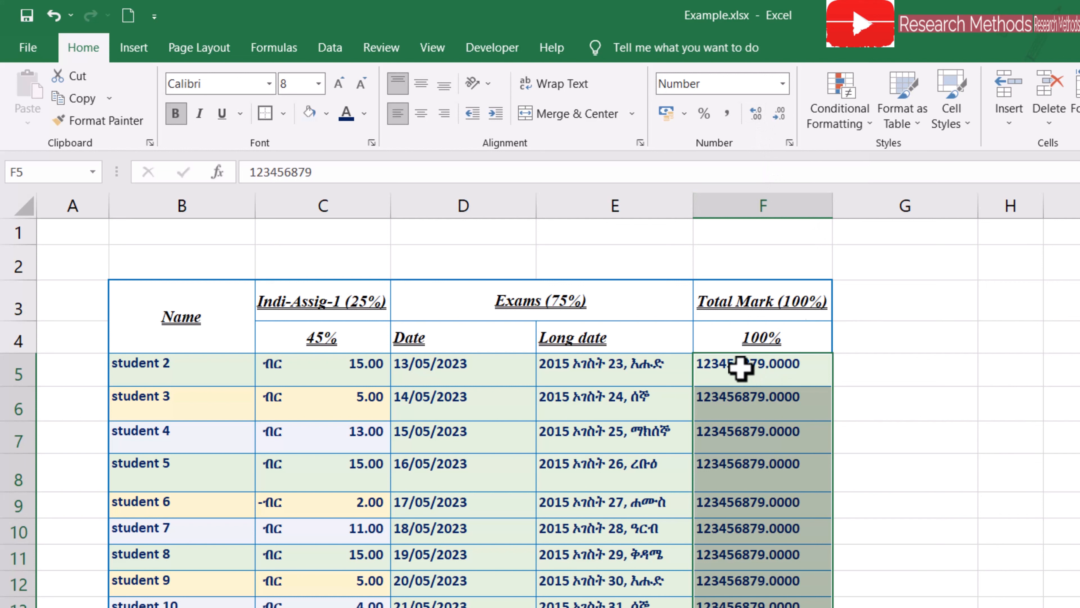
- Reduce the total marks in F5:F16 from four decimal places to none
{"action": "left_click", "coordinate": [779, 124]}
{"action": "left_click", "coordinate": [779, 124]}
{"action": "left_click", "coordinate": [779, 124]}
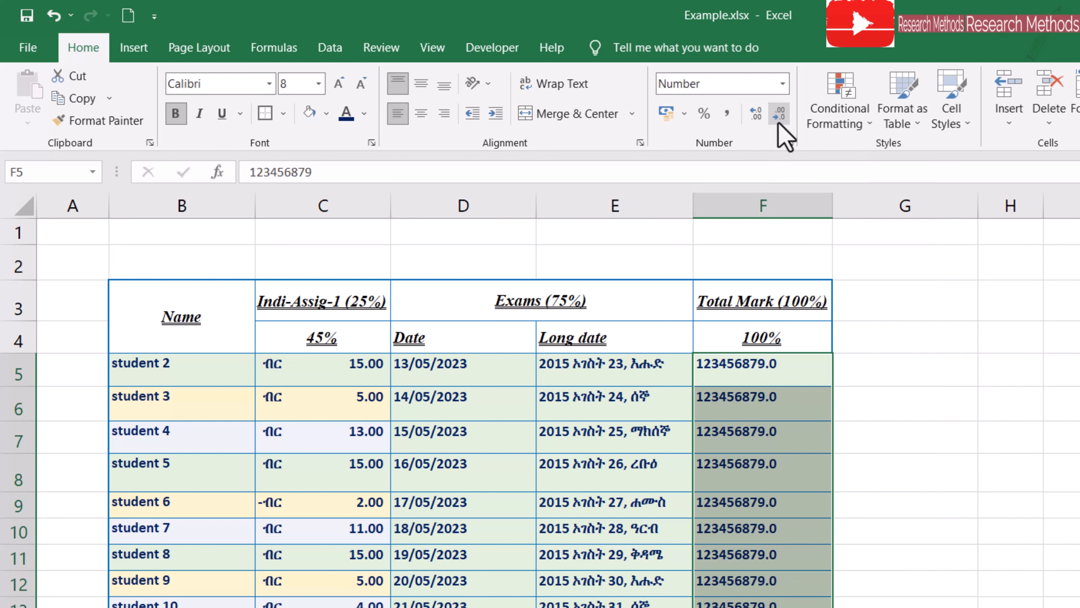
{"action": "left_click", "coordinate": [779, 114]}
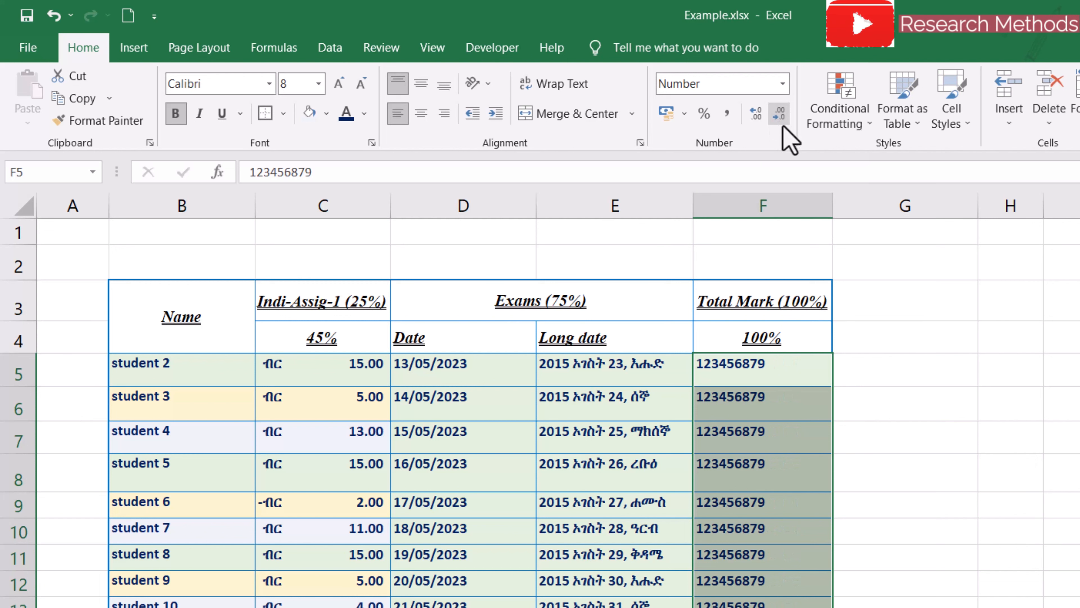
{"action": "left_click", "coordinate": [742, 374]}
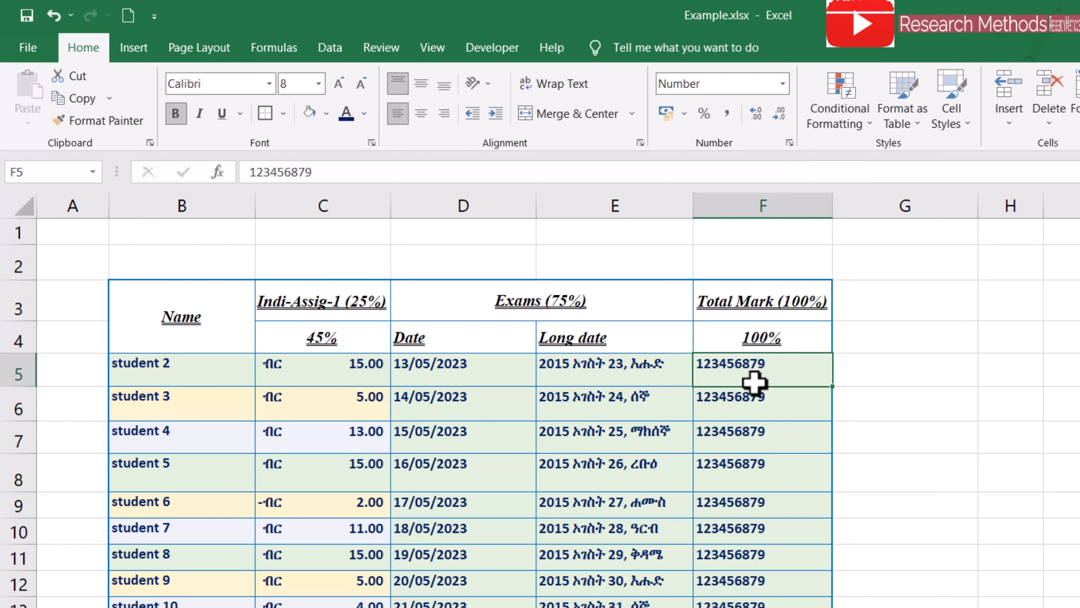
- Apply the comma style to the total marks in F5:F16 and reduce them to zero decimal places
{"action": "left_click_drag", "start_coordinate": [754, 381], "coordinate": [761, 606]}
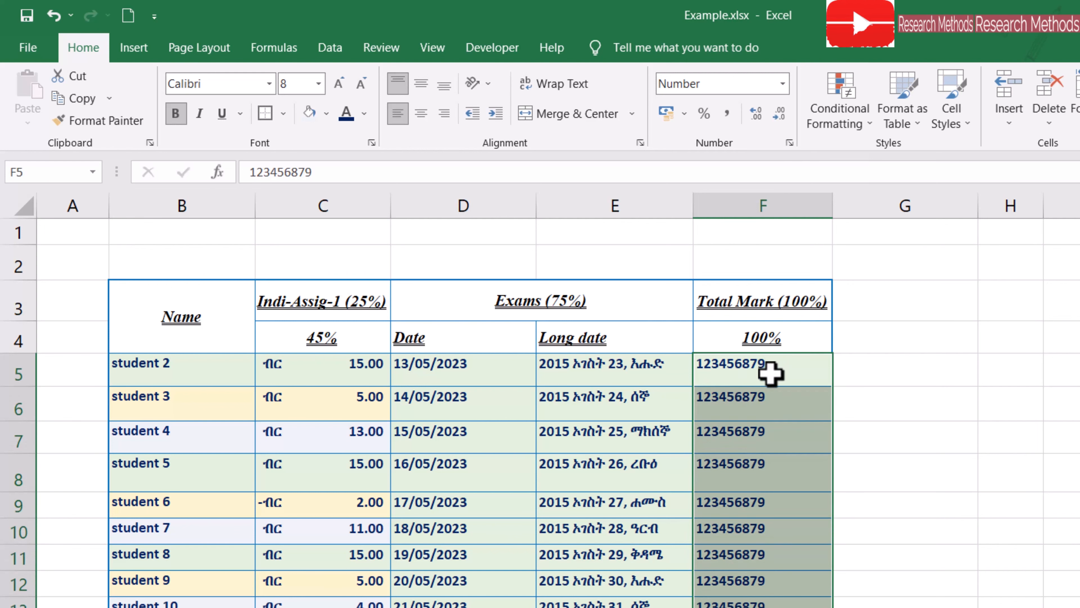
{"action": "left_click", "coordinate": [728, 114]}
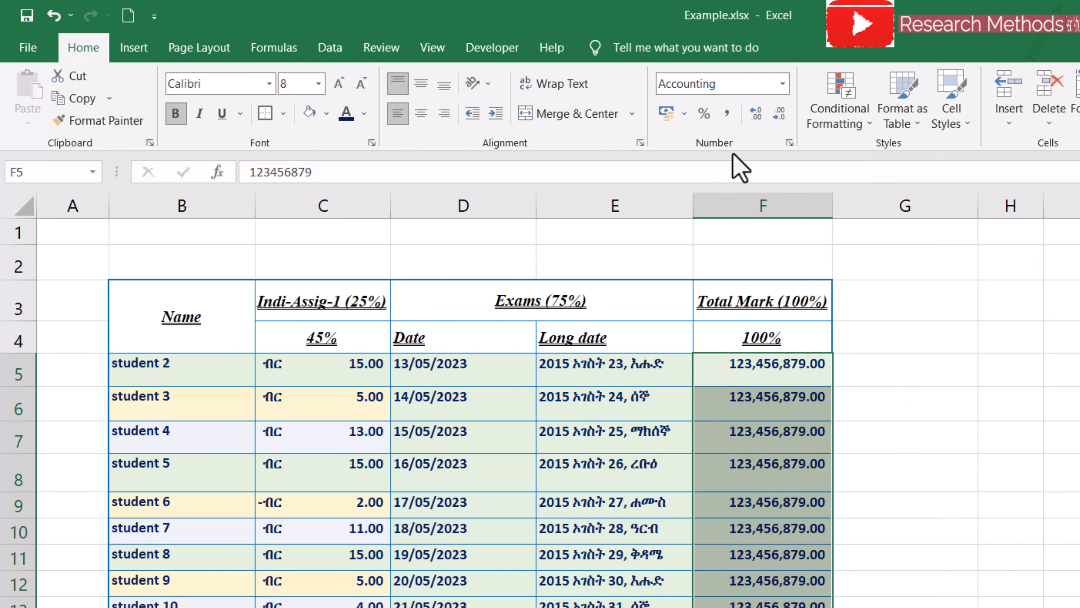
{"action": "left_click", "coordinate": [780, 114]}
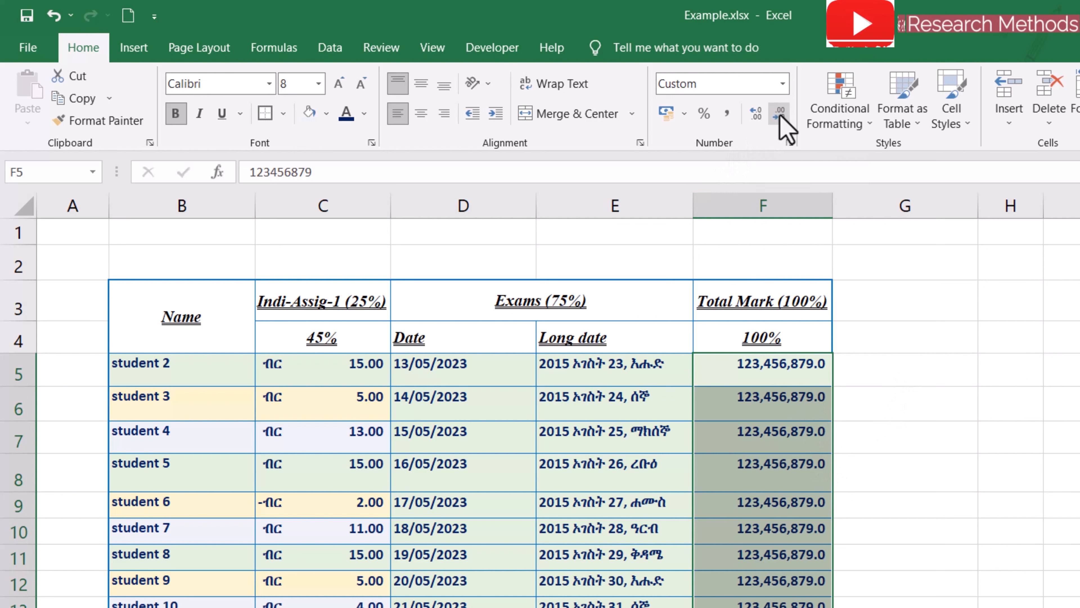
{"action": "left_click", "coordinate": [780, 114]}
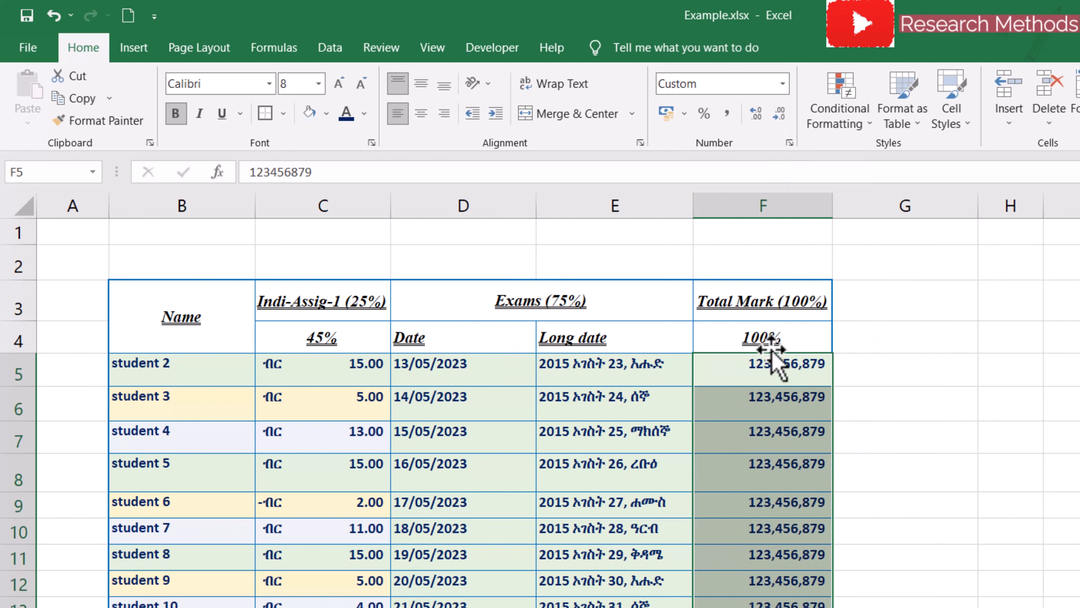
- Clear the 100% subheading in F4 and fill the totals in F5:F16 across into column G
{"action": "left_click", "coordinate": [781, 336]}
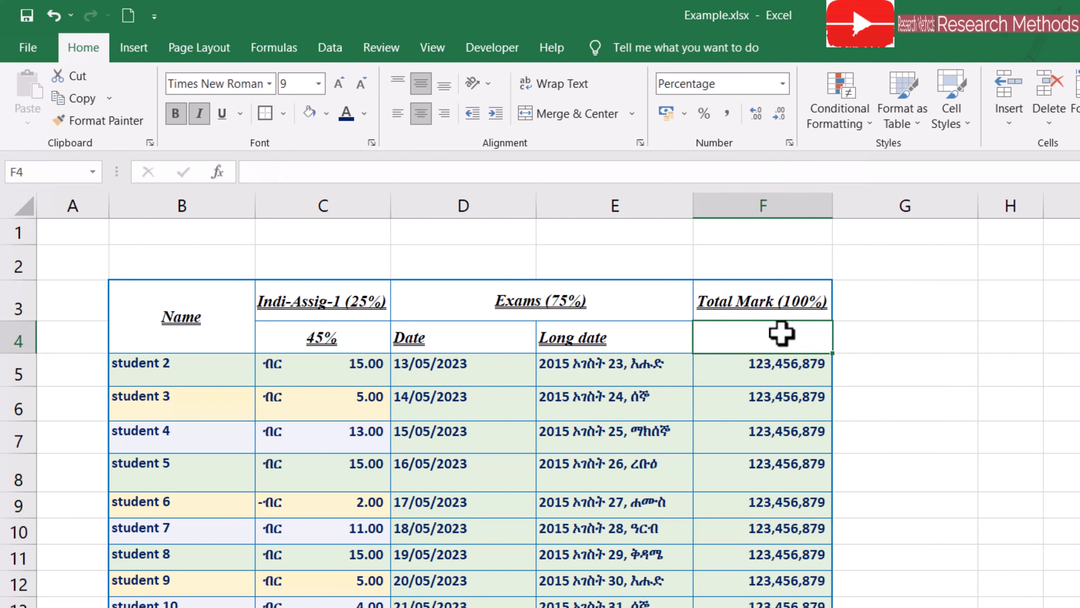
{"action": "left_click_drag", "start_coordinate": [781, 367], "coordinate": [783, 605]}
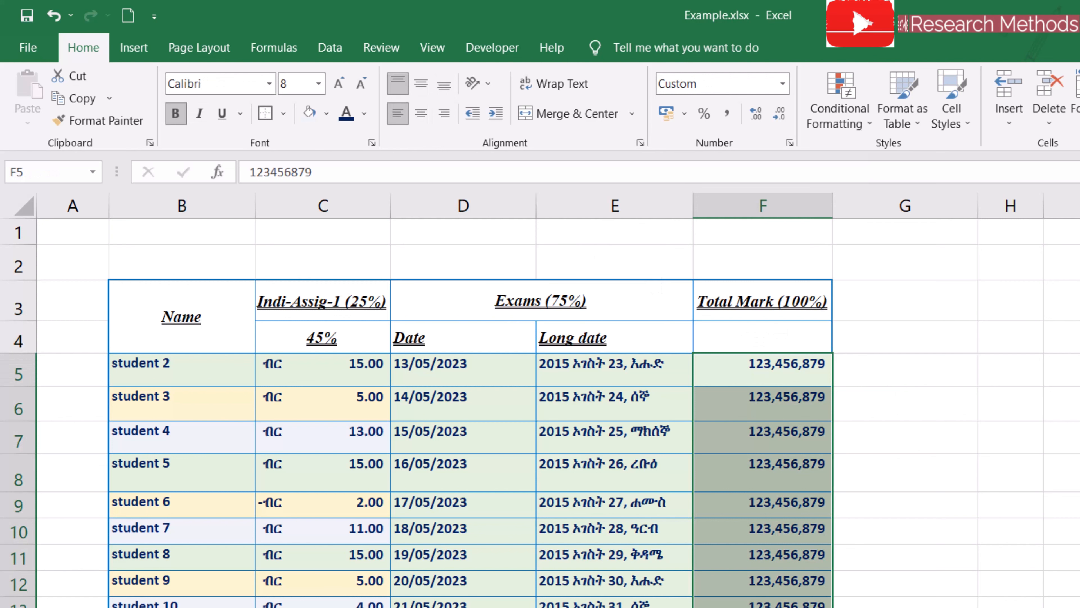
{"action": "left_click_drag", "start_coordinate": [832, 607], "coordinate": [944, 607]}
{"action": "left_click", "coordinate": [1050, 542]}
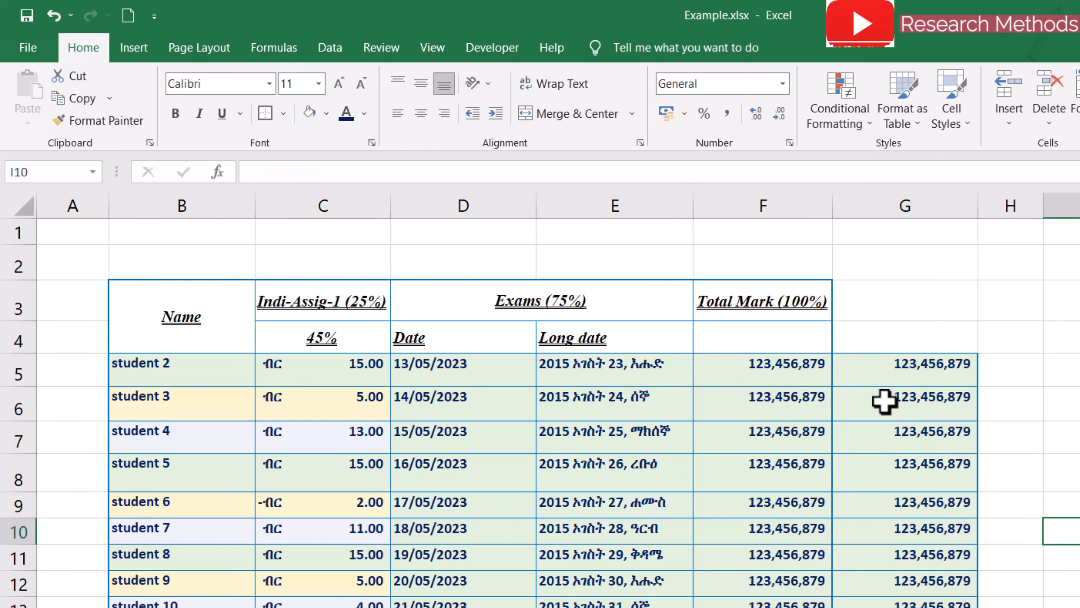
- Shade the copied totals in column G with the lightest orange theme fill colour
{"action": "left_click_drag", "start_coordinate": [892, 366], "coordinate": [927, 606]}
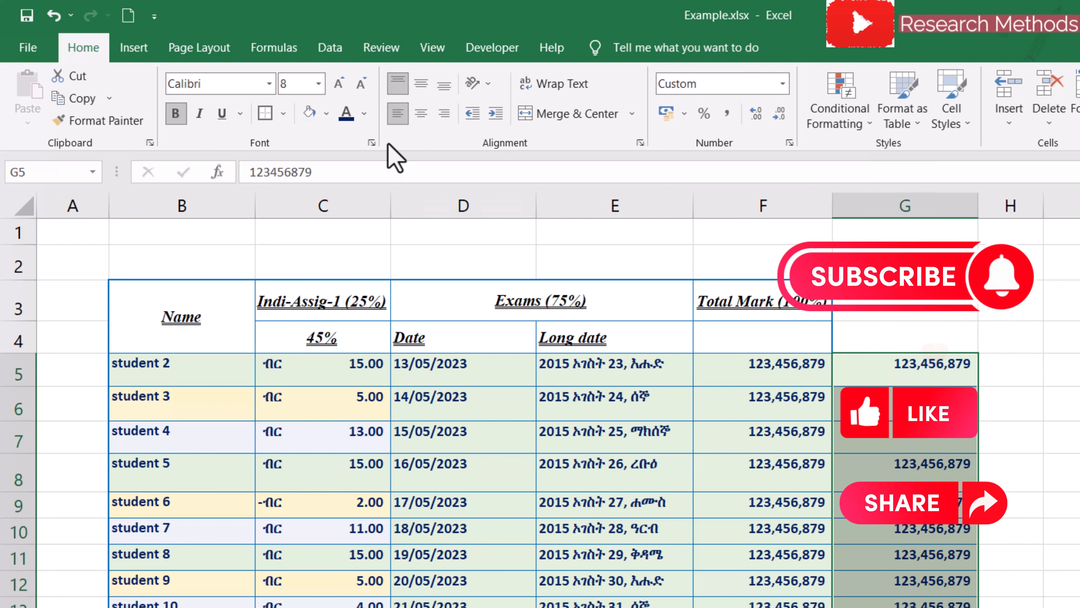
{"action": "left_click", "coordinate": [365, 113]}
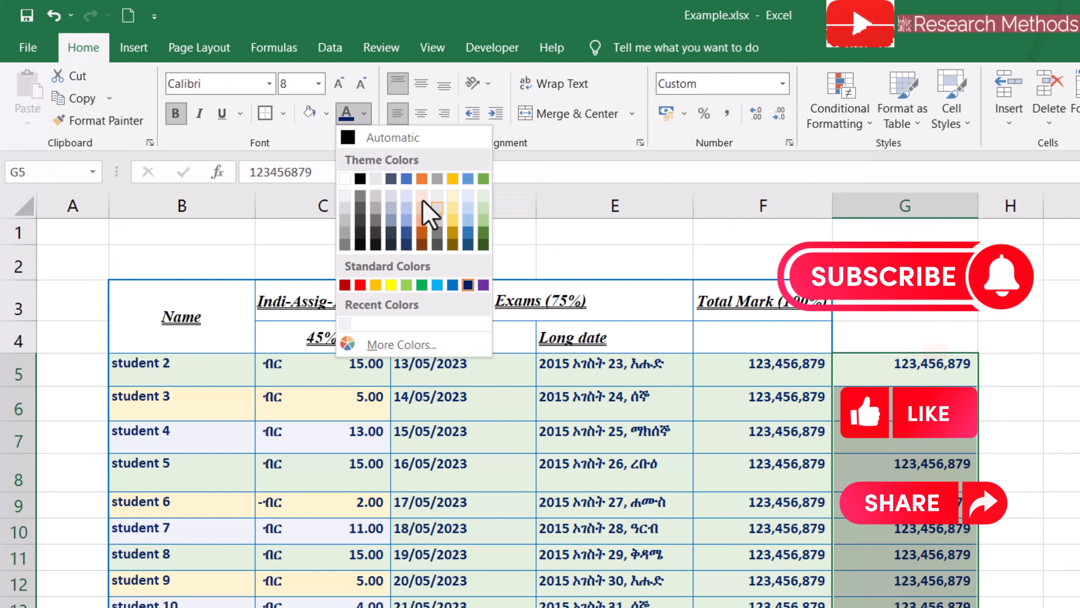
{"action": "left_click", "coordinate": [423, 196]}
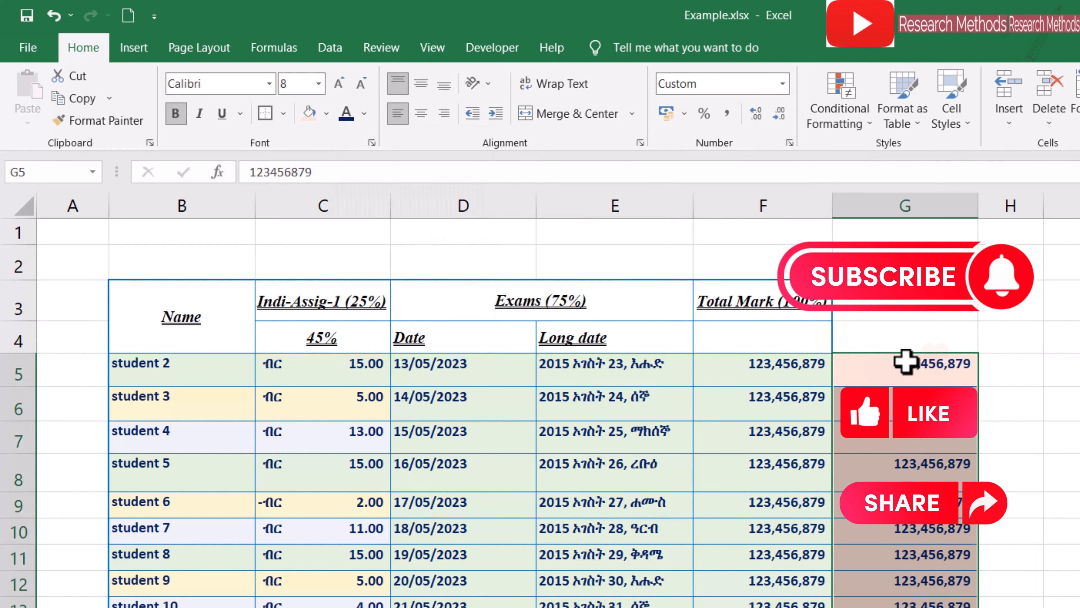
{"action": "left_click", "coordinate": [904, 361]}
- Enter the heading "Time" in G4 above the shaded column
{"action": "left_click", "coordinate": [892, 336]}
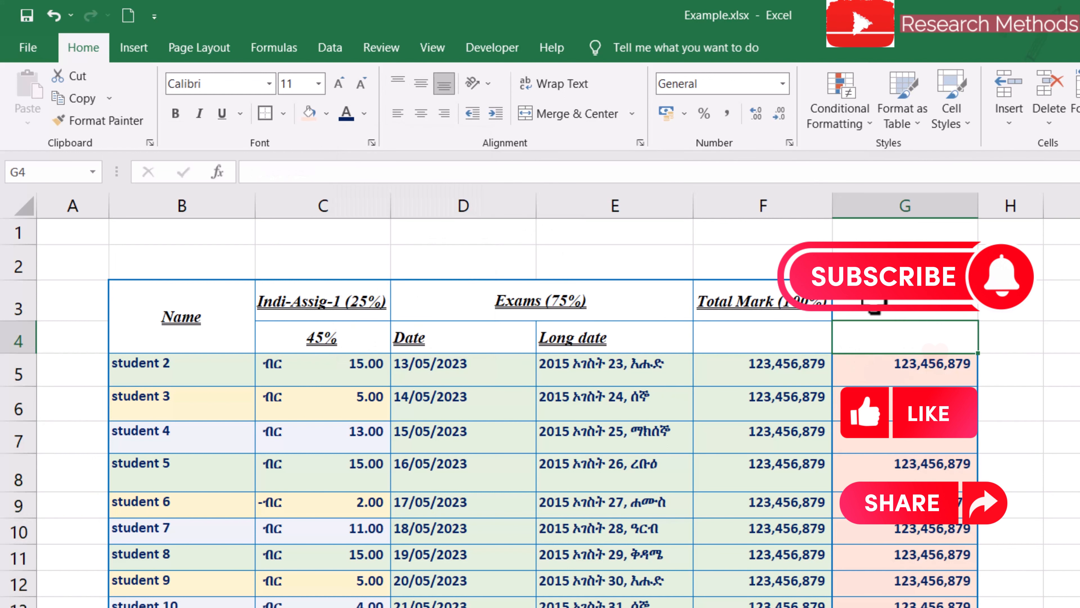
{"action": "type", "text": "T"}
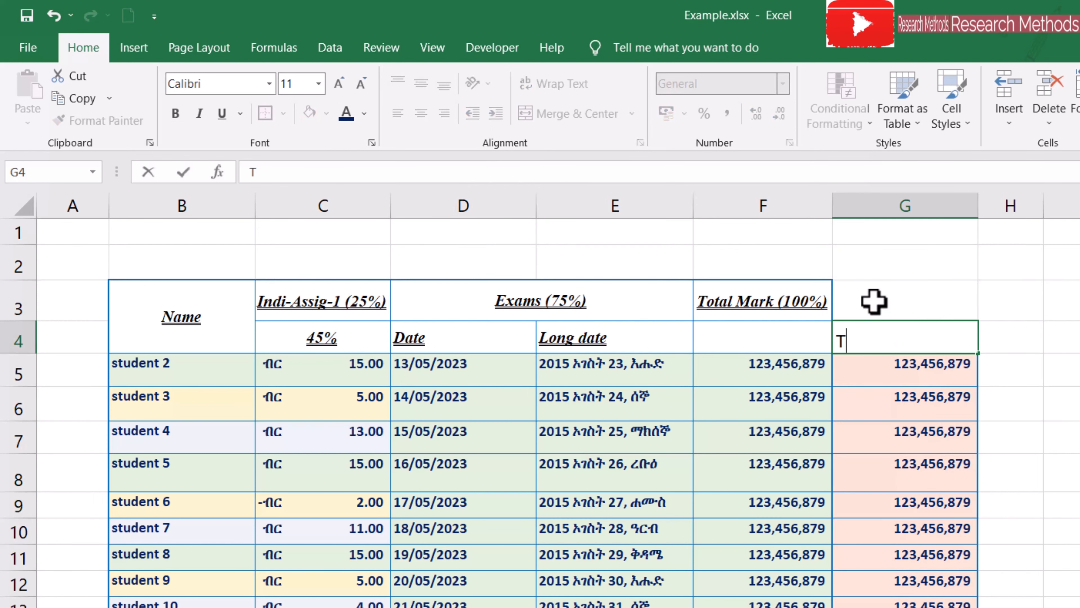
{"action": "type", "text": "ime"}
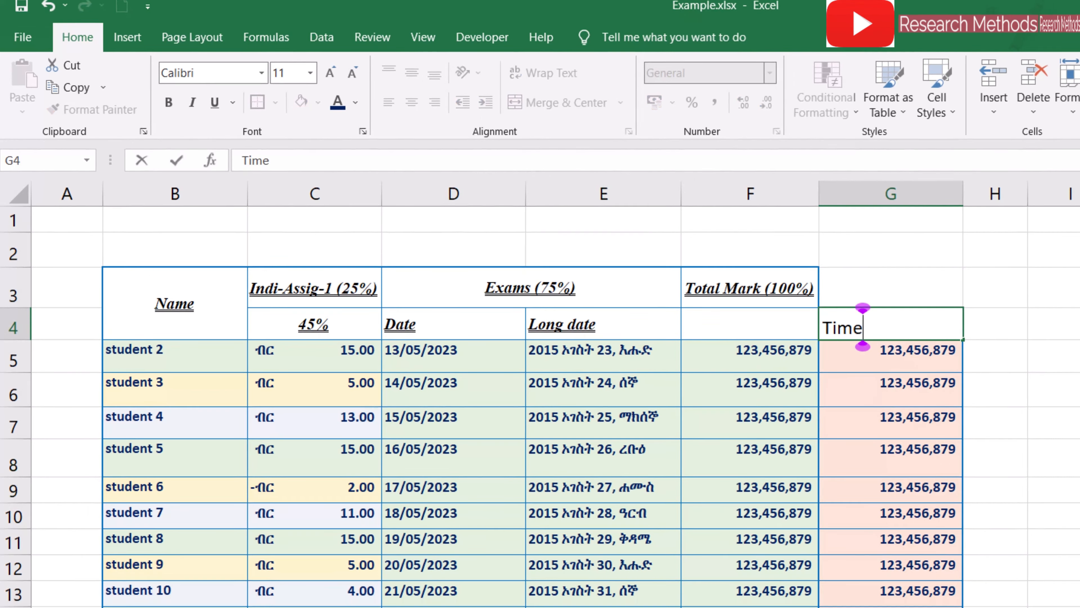
{"action": "left_click", "coordinate": [1061, 530]}
- Apply the Time number format to the values in G5:G16
{"action": "left_click_drag", "start_coordinate": [925, 377], "coordinate": [934, 476]}
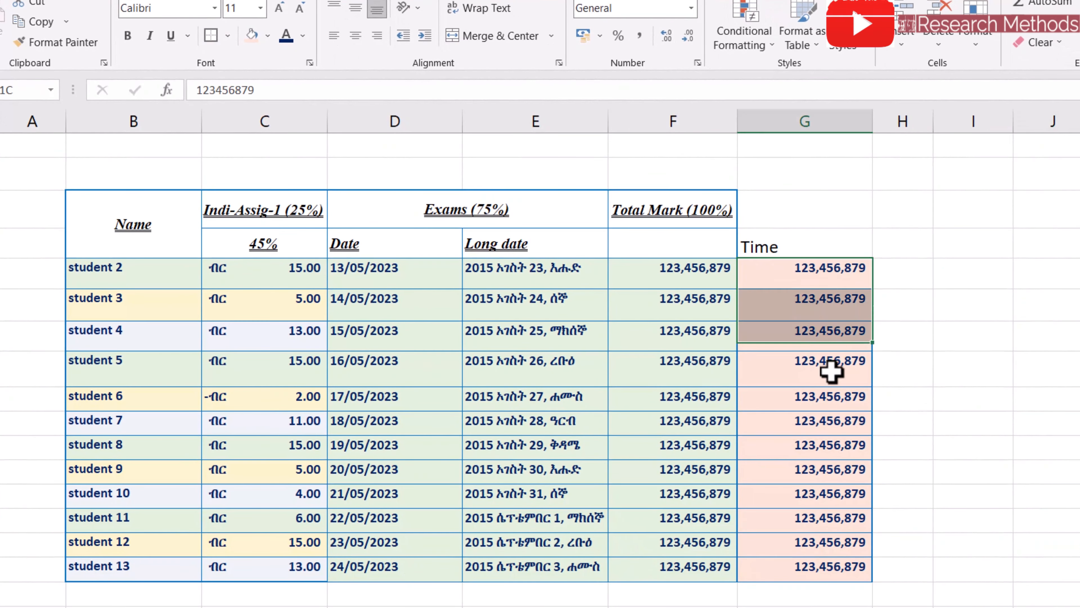
{"action": "left_click_drag", "start_coordinate": [831, 372], "coordinate": [853, 569]}
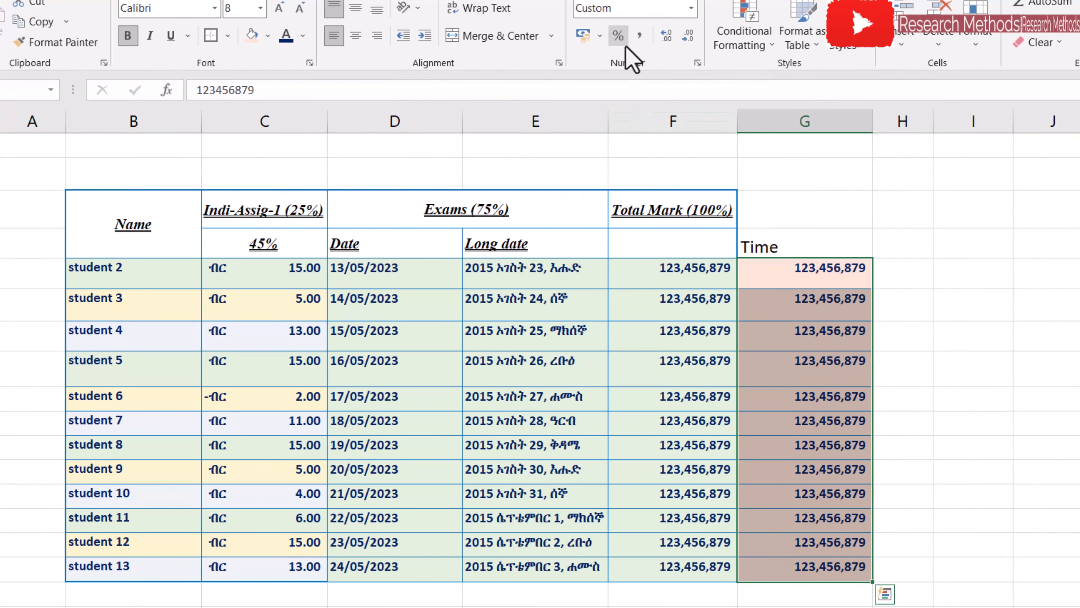
{"action": "left_click", "coordinate": [691, 7]}
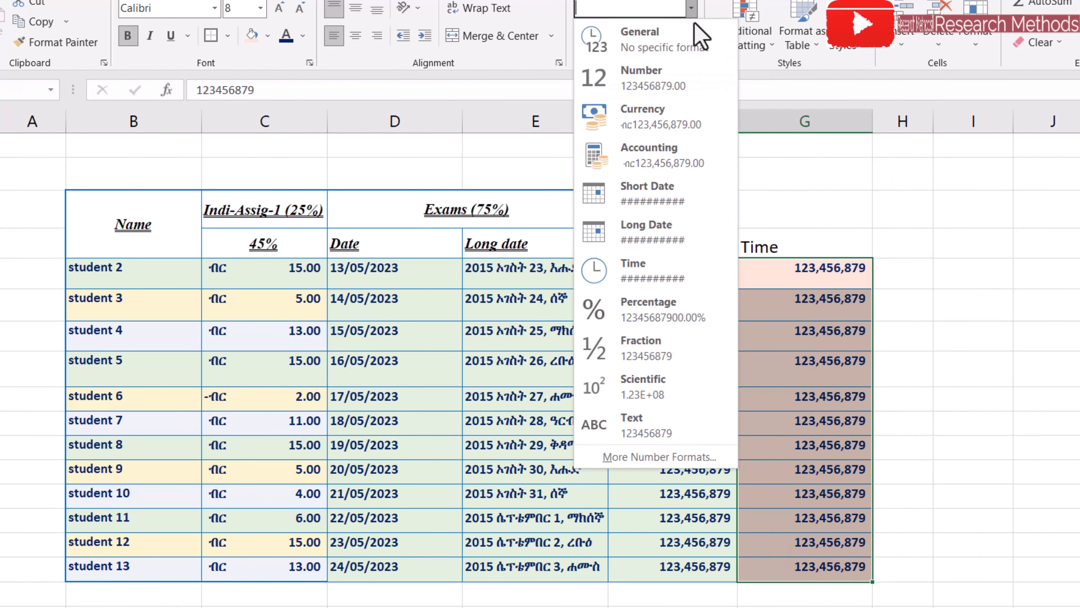
{"action": "left_click", "coordinate": [664, 272]}
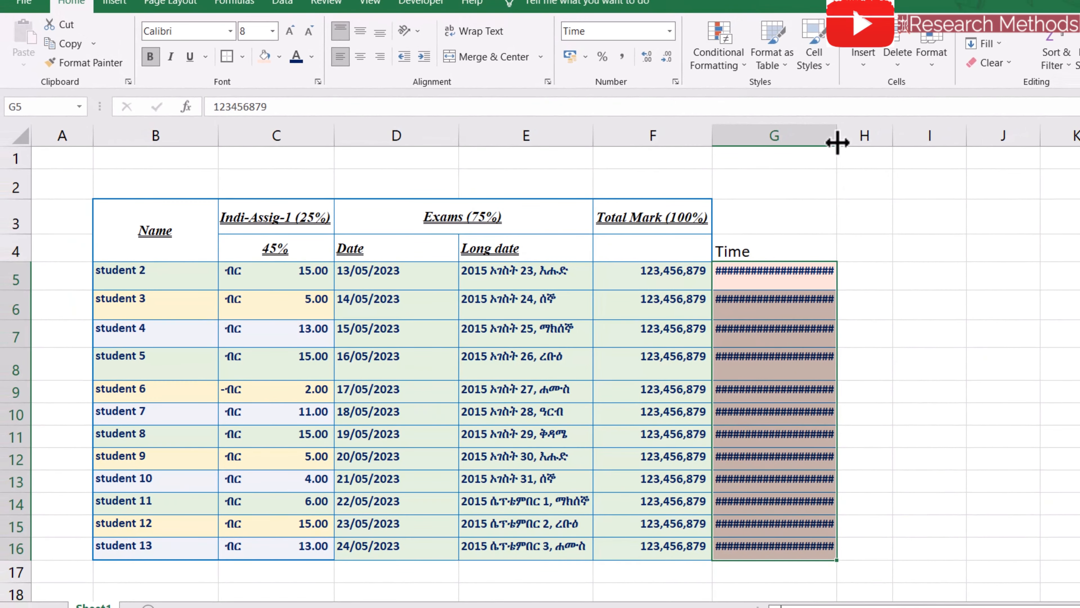
- Autofit the width of column G and widen it slightly
{"action": "double_click", "coordinate": [837, 142]}
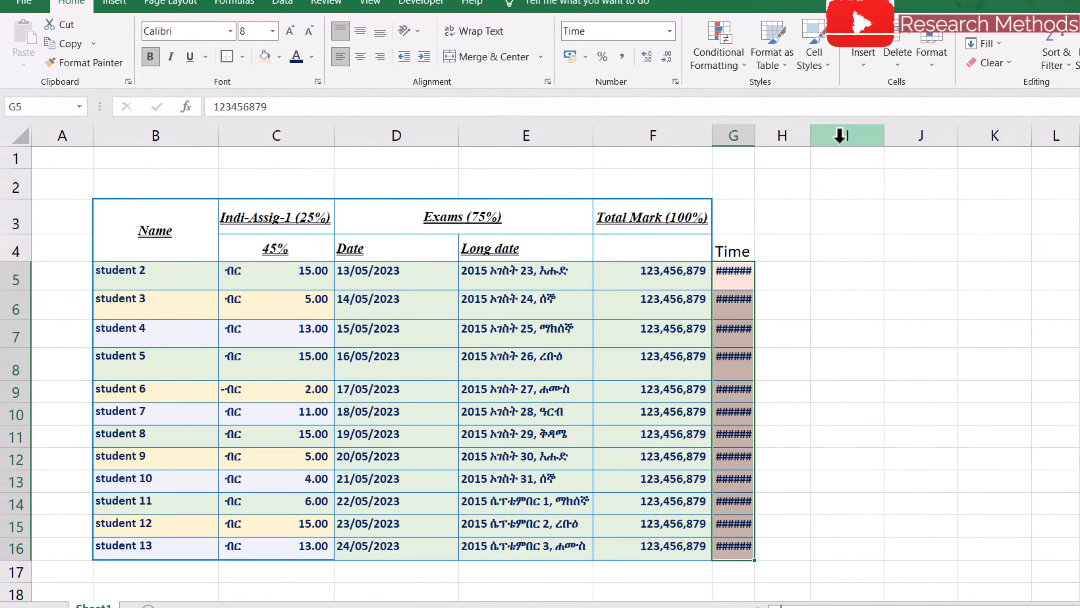
{"action": "double_click", "coordinate": [757, 134]}
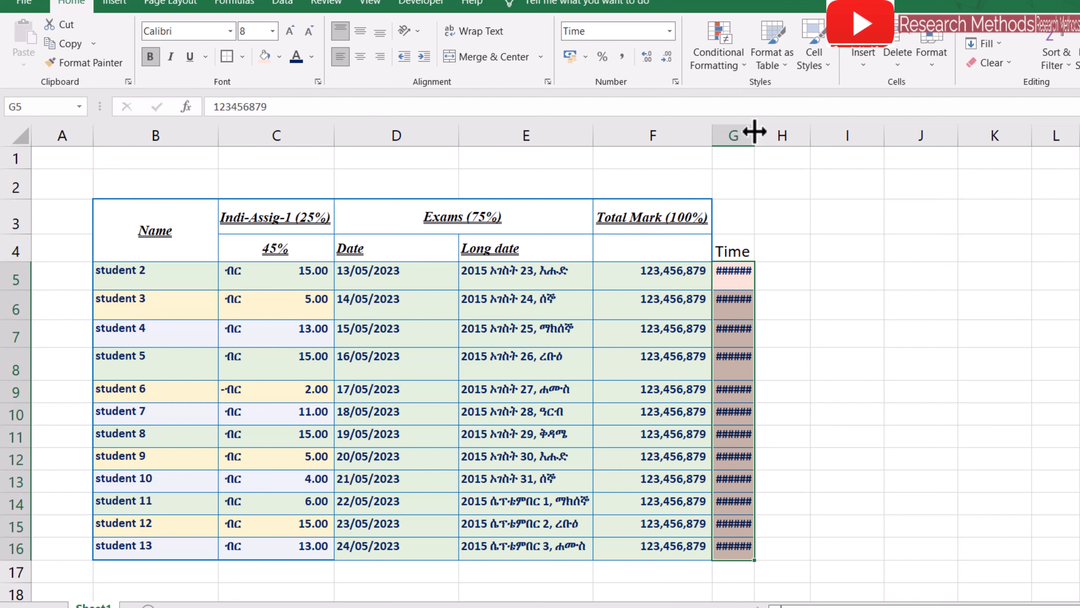
{"action": "left_click_drag", "start_coordinate": [771, 125], "coordinate": [772, 126]}
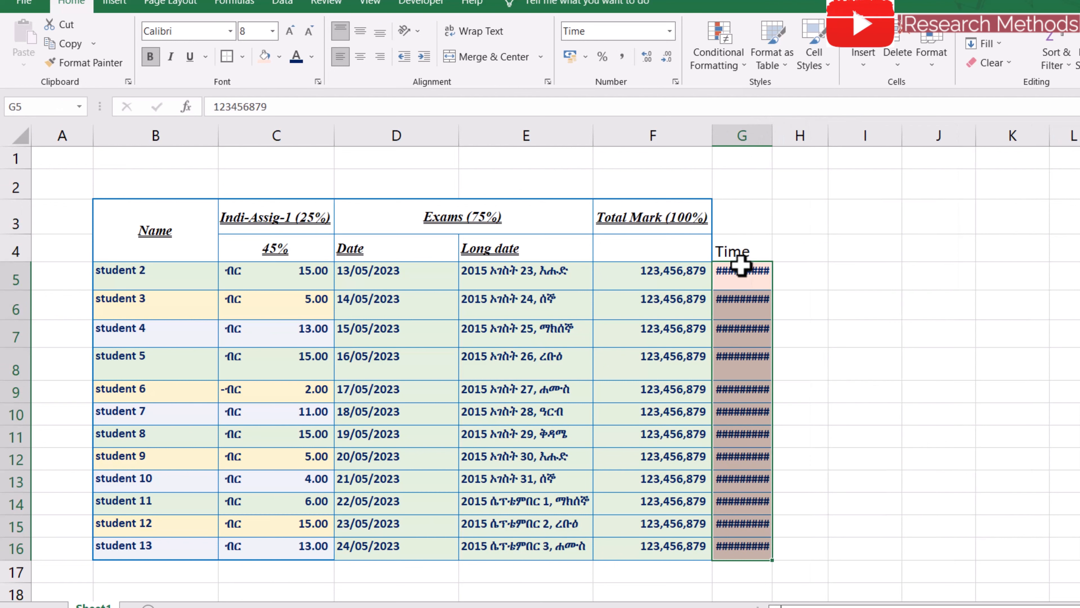
- Clear the values in G5:G16 under the Time heading
{"action": "left_click", "coordinate": [742, 274]}
{"action": "left_click_drag", "start_coordinate": [319, 110], "coordinate": [206, 117]}
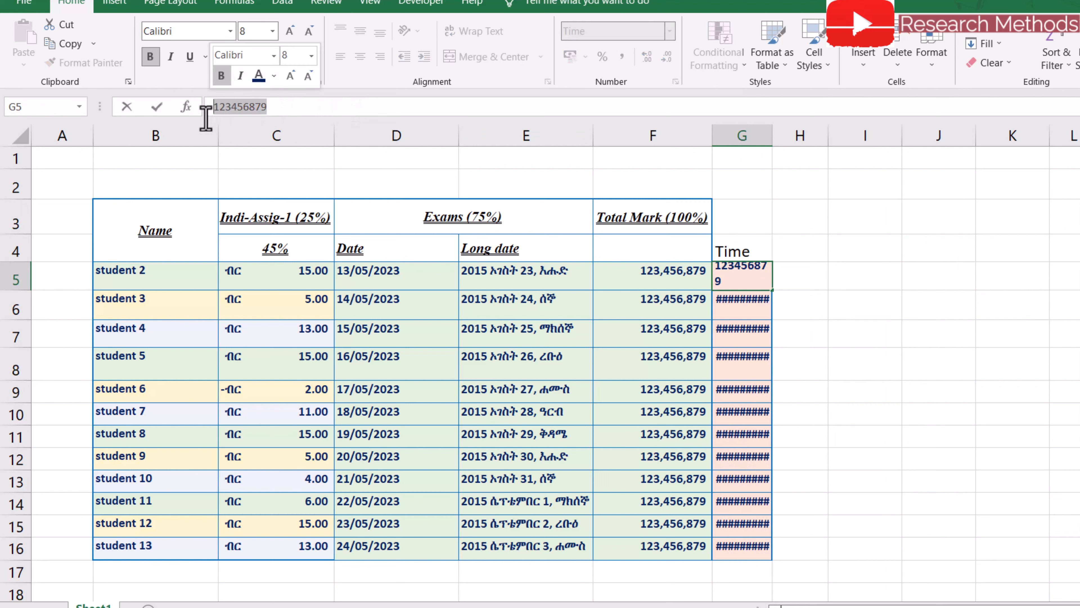
{"action": "type", "text": "12"}
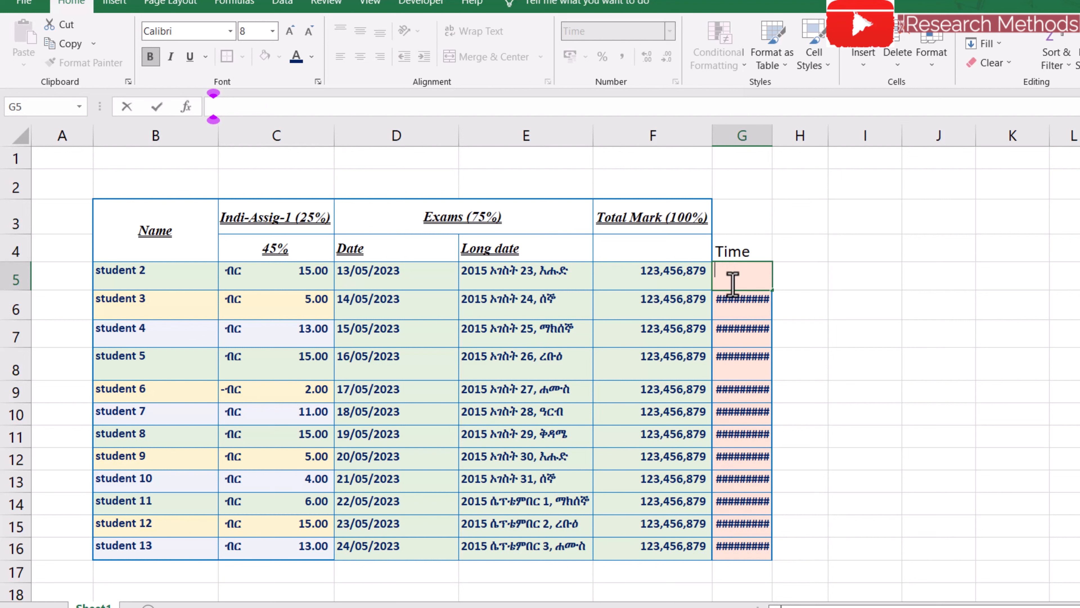
{"action": "left_click", "coordinate": [832, 312]}
{"action": "left_click_drag", "start_coordinate": [752, 284], "coordinate": [745, 536]}
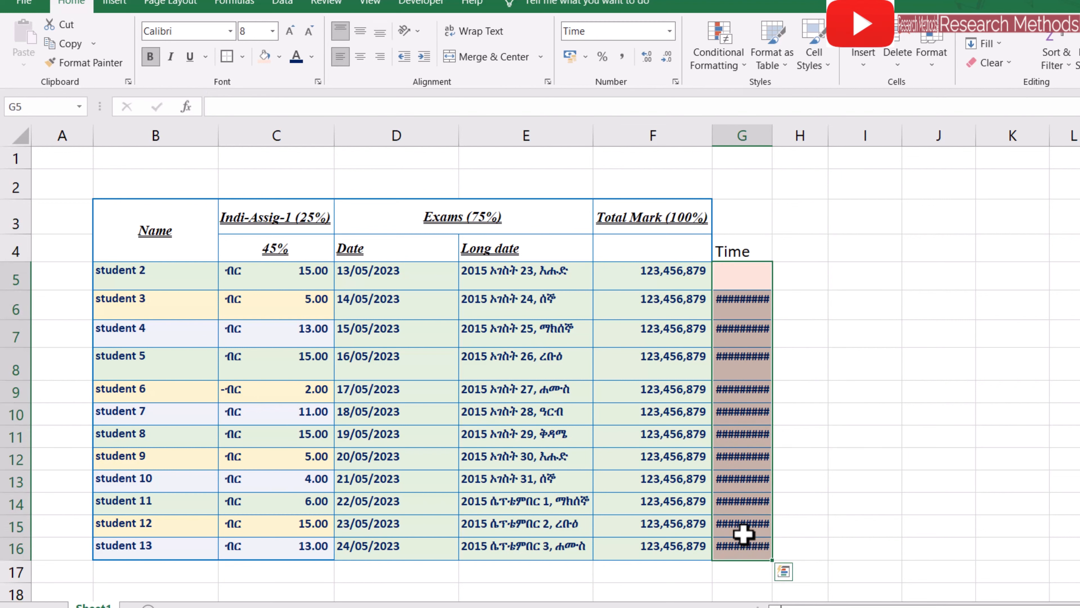
{"action": "left_click", "coordinate": [958, 487]}
- Enter 10 in G5, the first cell under the Time heading
{"action": "left_click", "coordinate": [749, 276]}
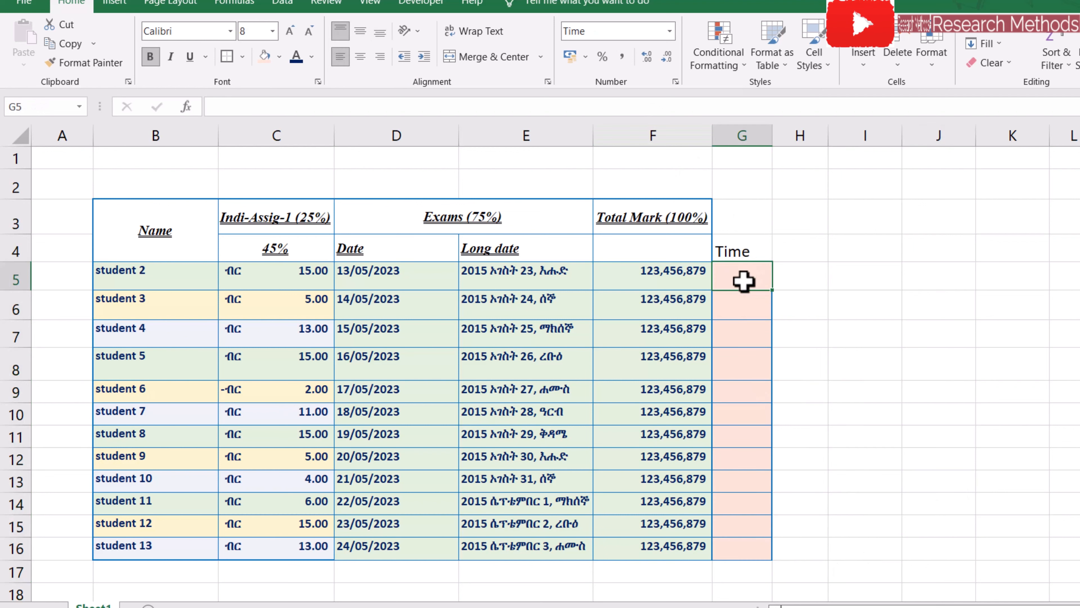
{"action": "left_click", "coordinate": [744, 317]}
{"action": "left_click", "coordinate": [743, 391]}
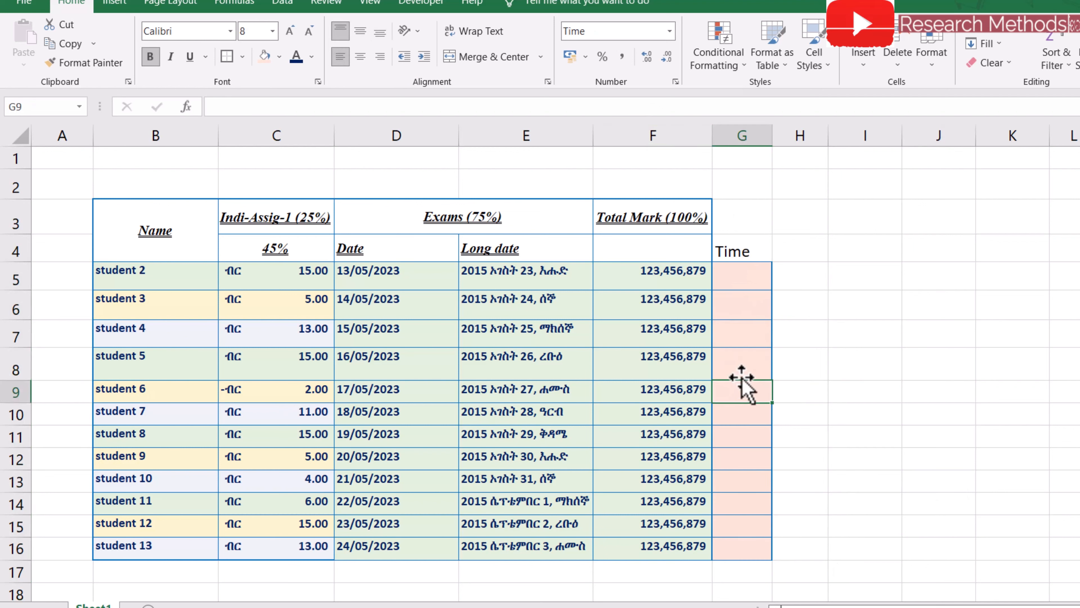
{"action": "left_click", "coordinate": [750, 309]}
{"action": "left_click", "coordinate": [747, 273]}
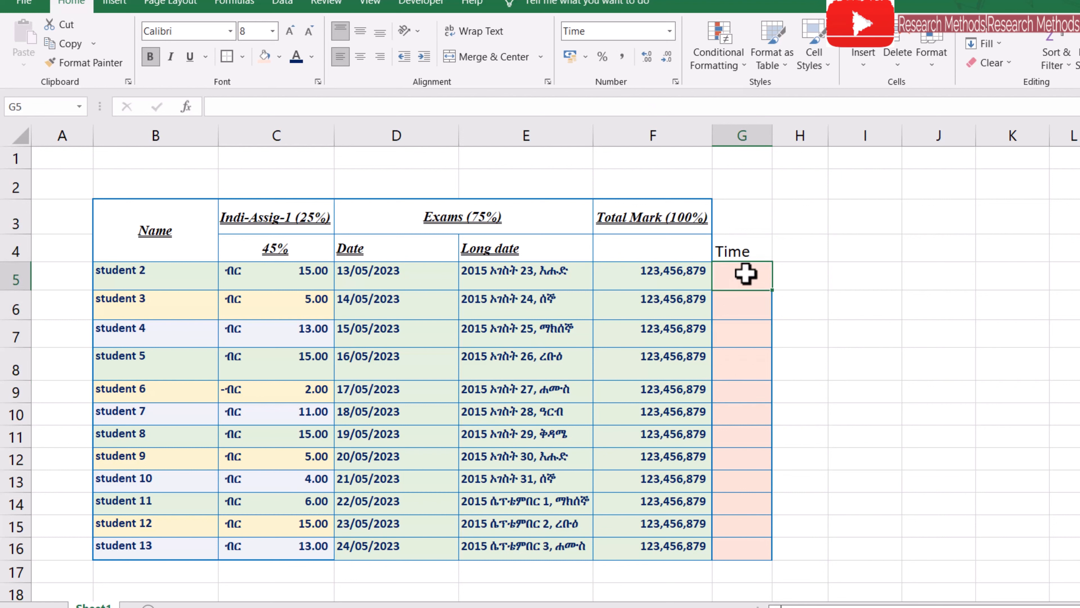
{"action": "type", "text": "10"}
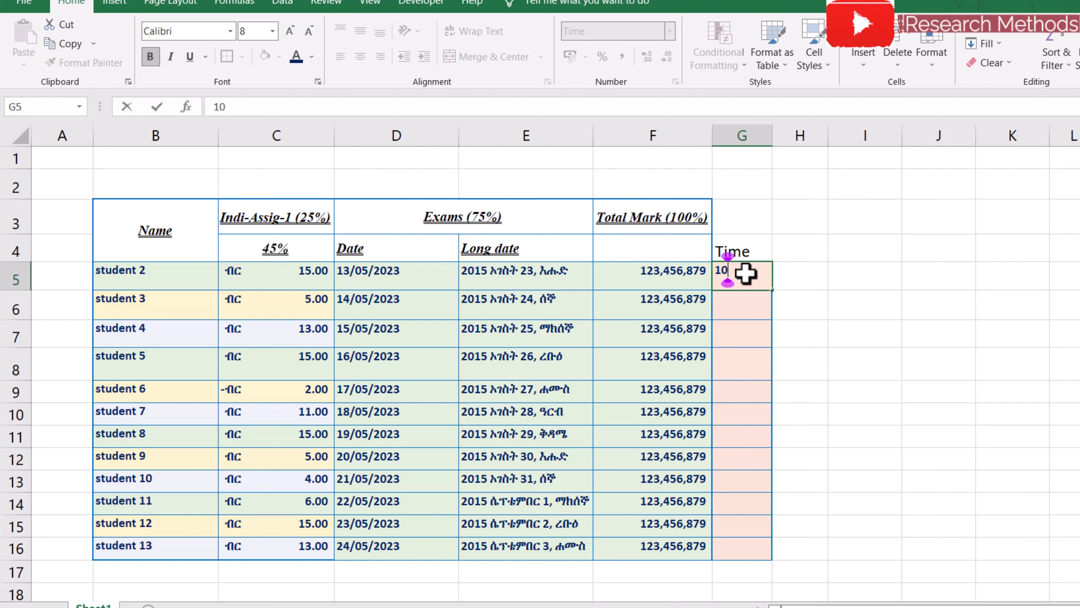
{"action": "left_click", "coordinate": [889, 327]}
- Autofit column G, try wider and narrower widths, and autofit it again
{"action": "left_click", "coordinate": [753, 275]}
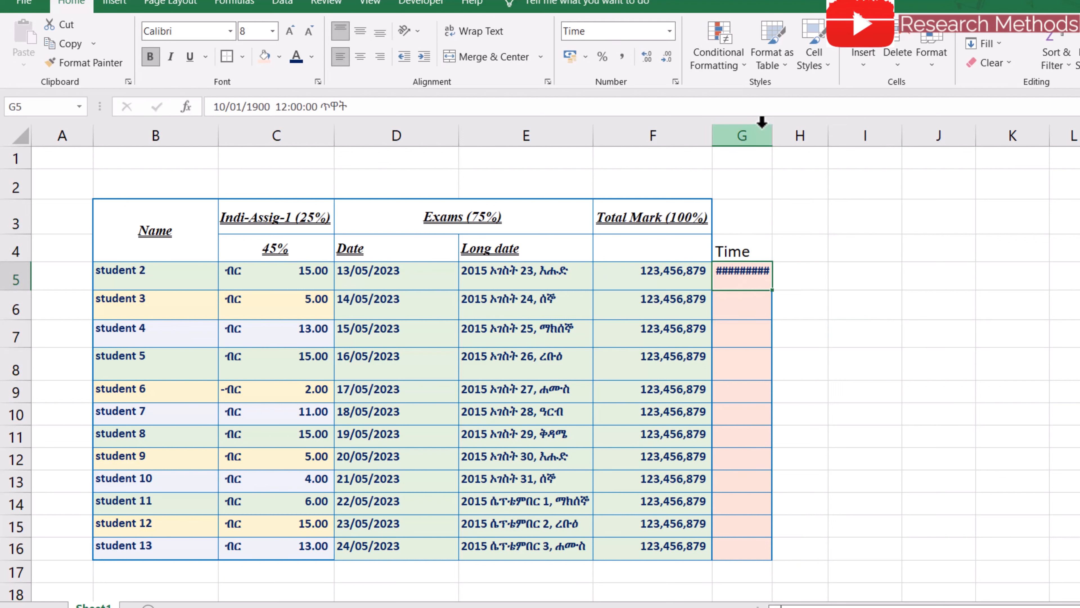
{"action": "double_click", "coordinate": [776, 123]}
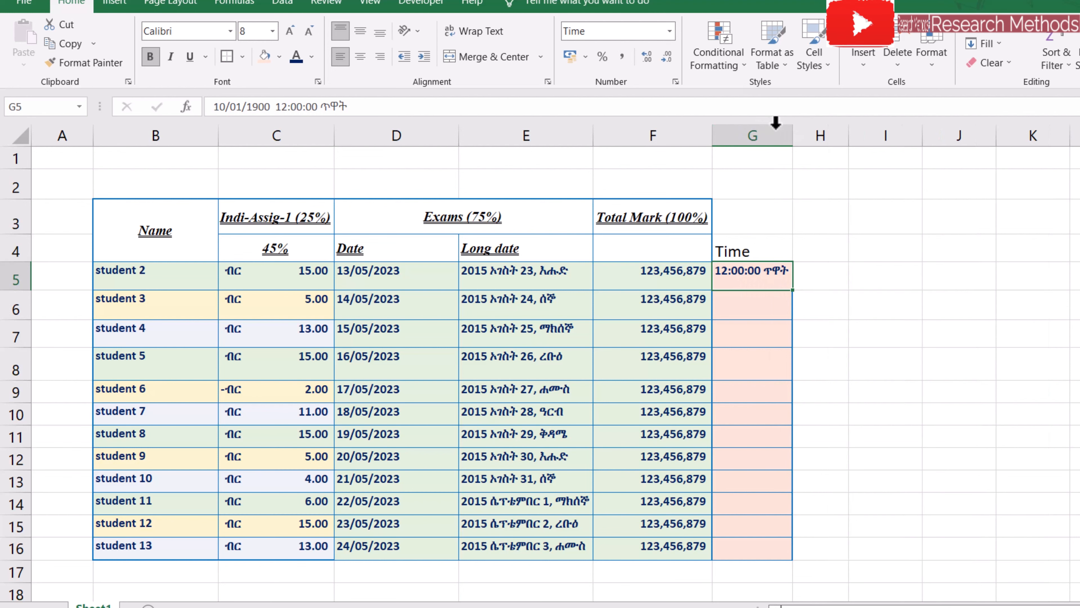
{"action": "mouse_move", "coordinate": [793, 137]}
{"action": "left_mouse_down"}
{"action": "mouse_move", "coordinate": [880, 144]}
{"action": "mouse_move", "coordinate": [800, 147]}
{"action": "left_mouse_up"}
{"action": "left_click", "coordinate": [793, 153]}
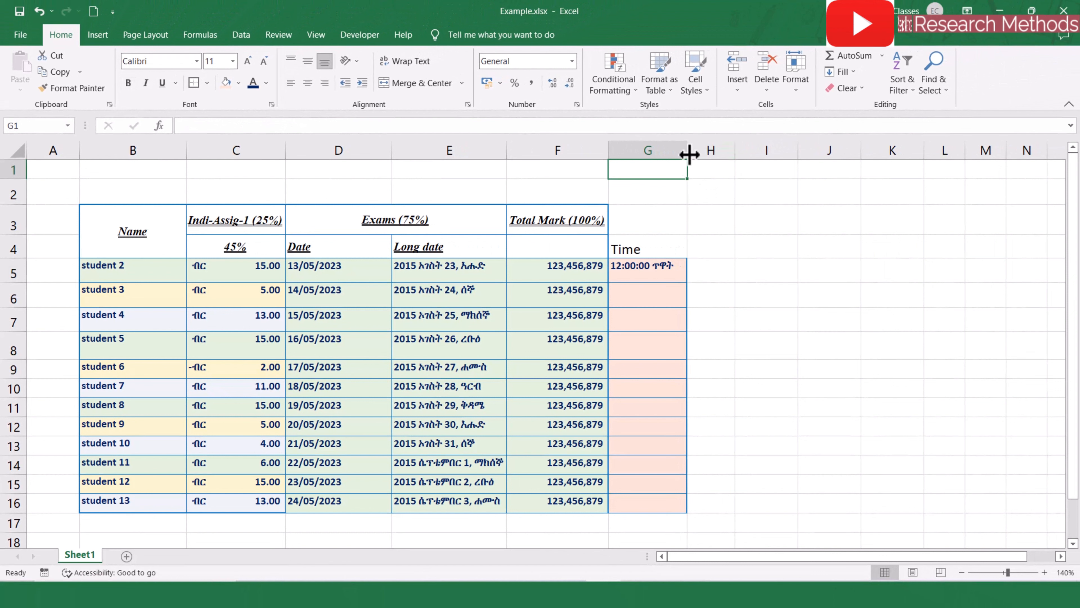
{"action": "mouse_move", "coordinate": [689, 154]}
{"action": "left_mouse_down"}
{"action": "mouse_move", "coordinate": [733, 148]}
{"action": "mouse_move", "coordinate": [702, 151]}
{"action": "left_mouse_up"}
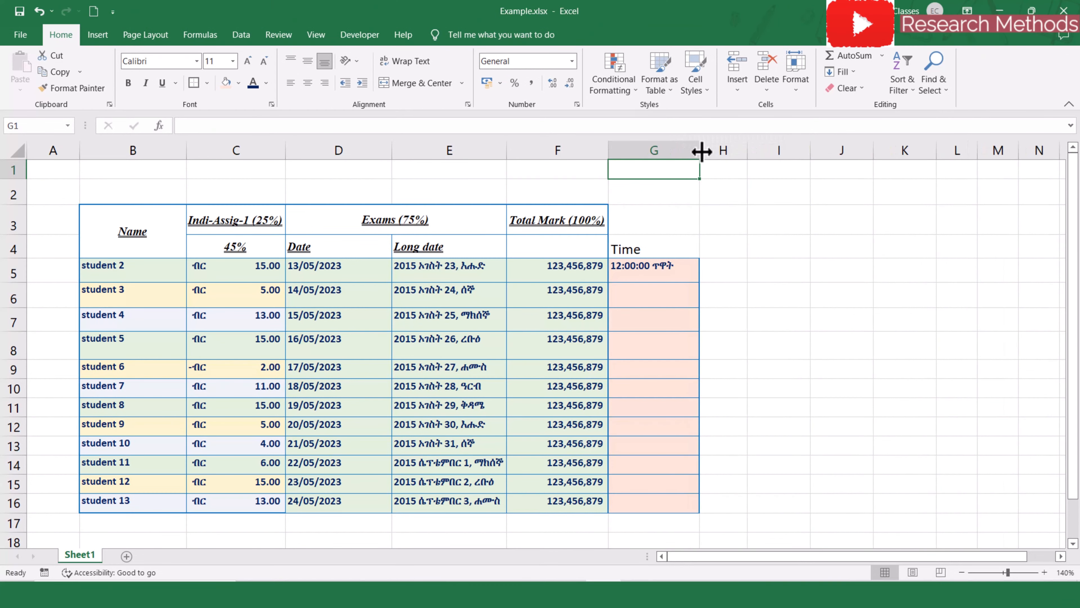
{"action": "left_click", "coordinate": [718, 150]}
{"action": "left_click_drag", "start_coordinate": [700, 149], "coordinate": [670, 152]}
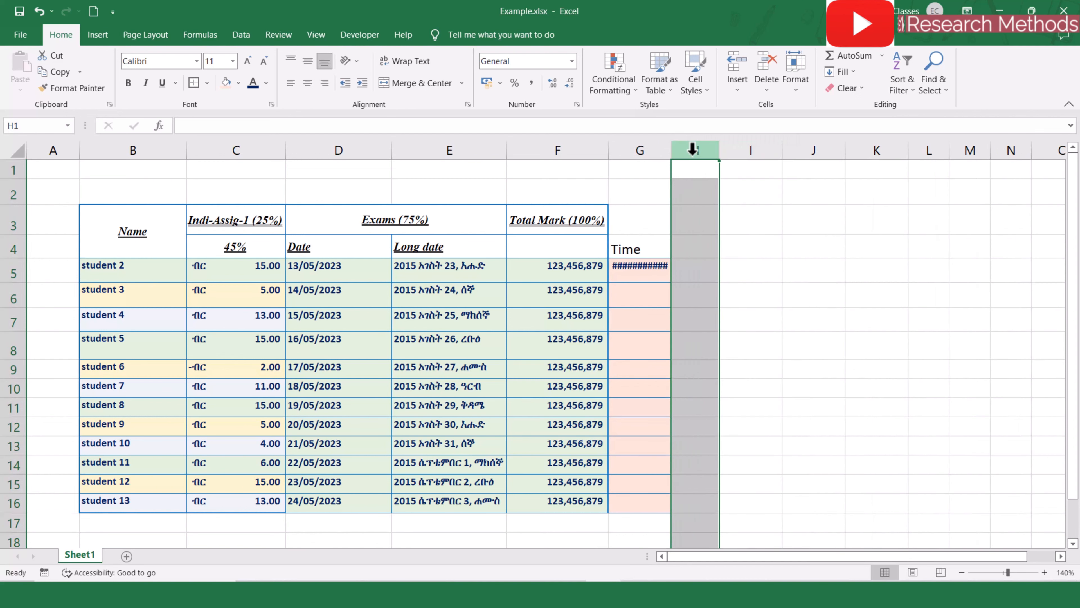
{"action": "double_click", "coordinate": [671, 150]}
- Examine the full date and time entry stored in G5 against what the cell displays
{"action": "left_click", "coordinate": [634, 299]}
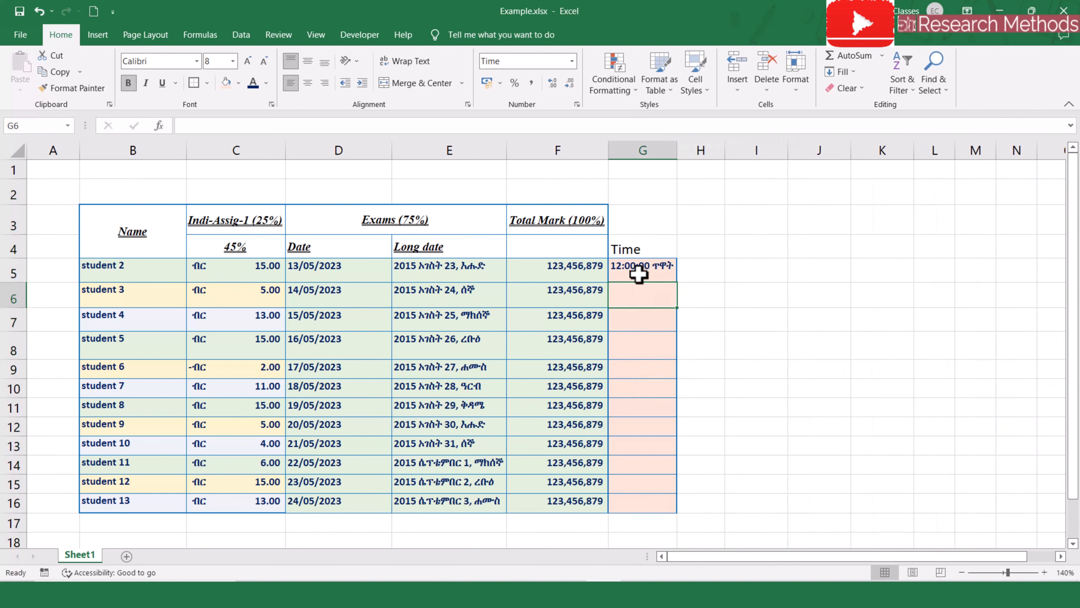
{"action": "left_click", "coordinate": [638, 272]}
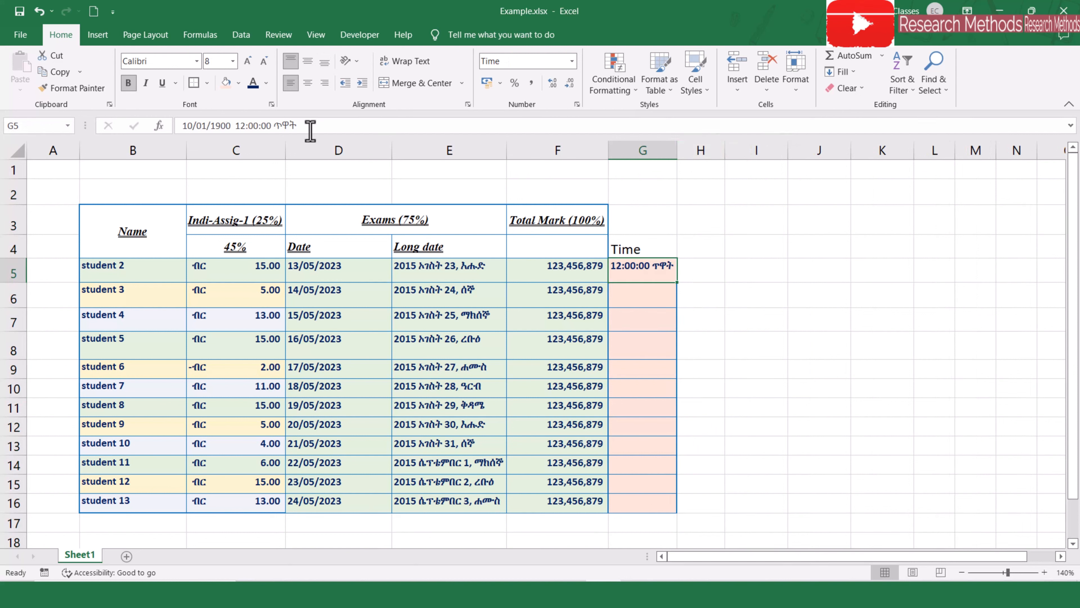
{"action": "left_click_drag", "start_coordinate": [310, 128], "coordinate": [183, 127]}
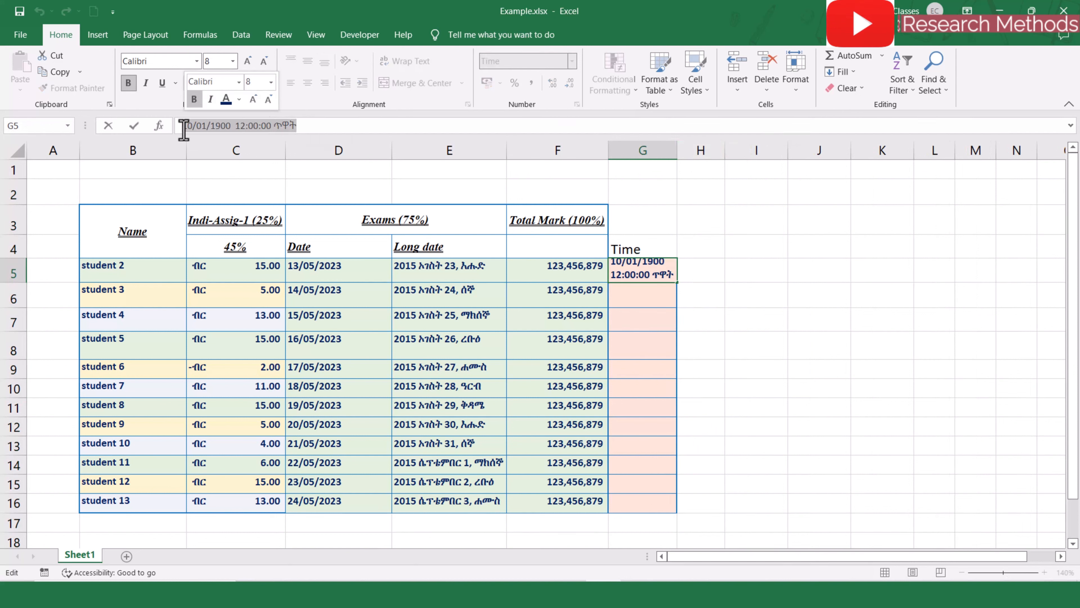
{"action": "left_click", "coordinate": [643, 295]}
{"action": "left_click", "coordinate": [643, 272]}
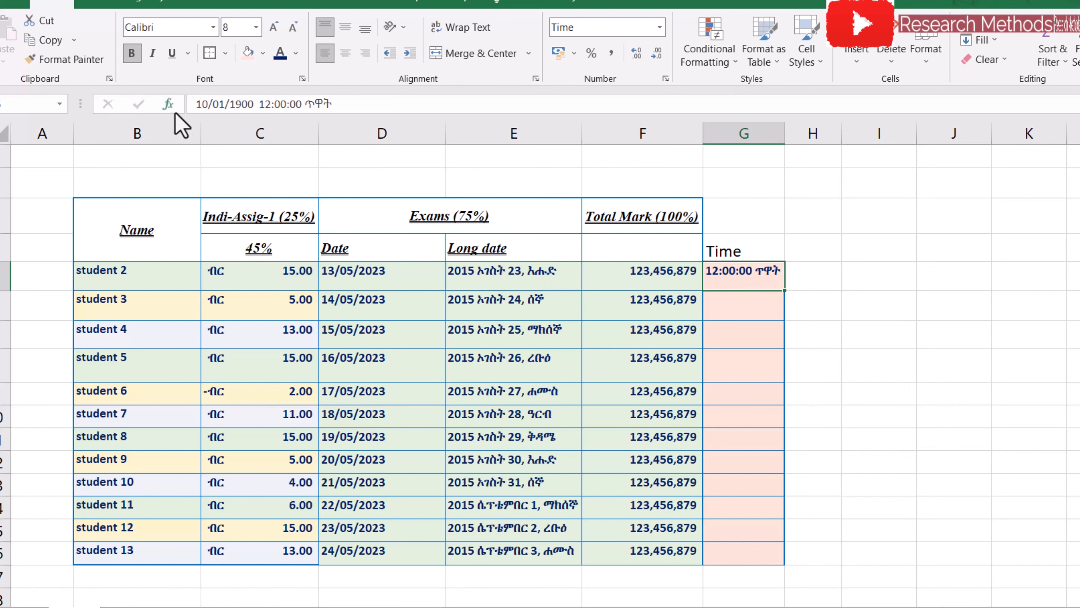
{"action": "left_click_drag", "start_coordinate": [192, 104], "coordinate": [306, 110]}
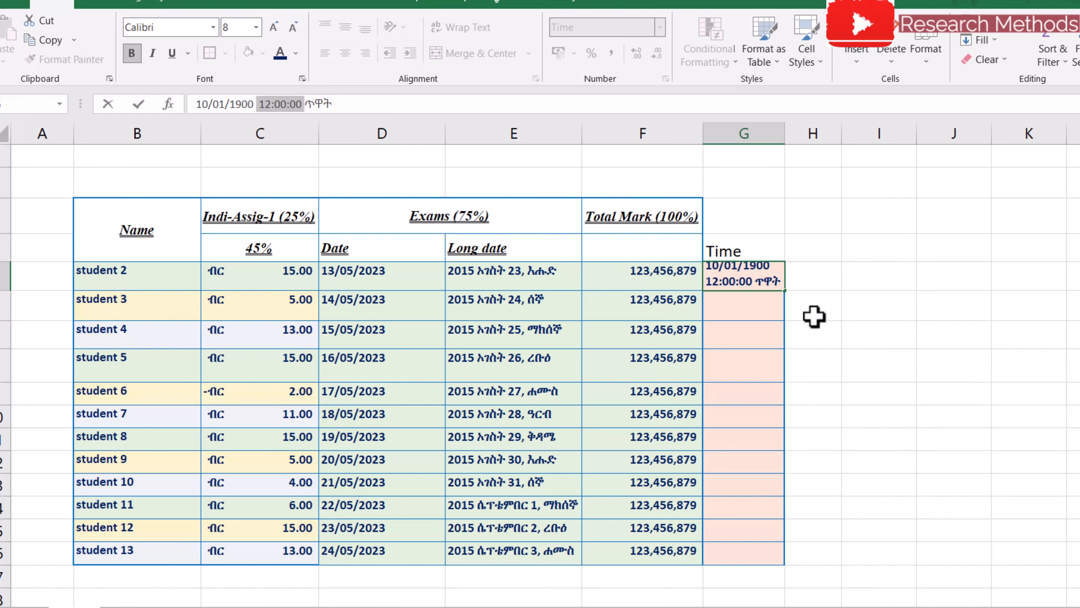
{"action": "left_click", "coordinate": [758, 284]}
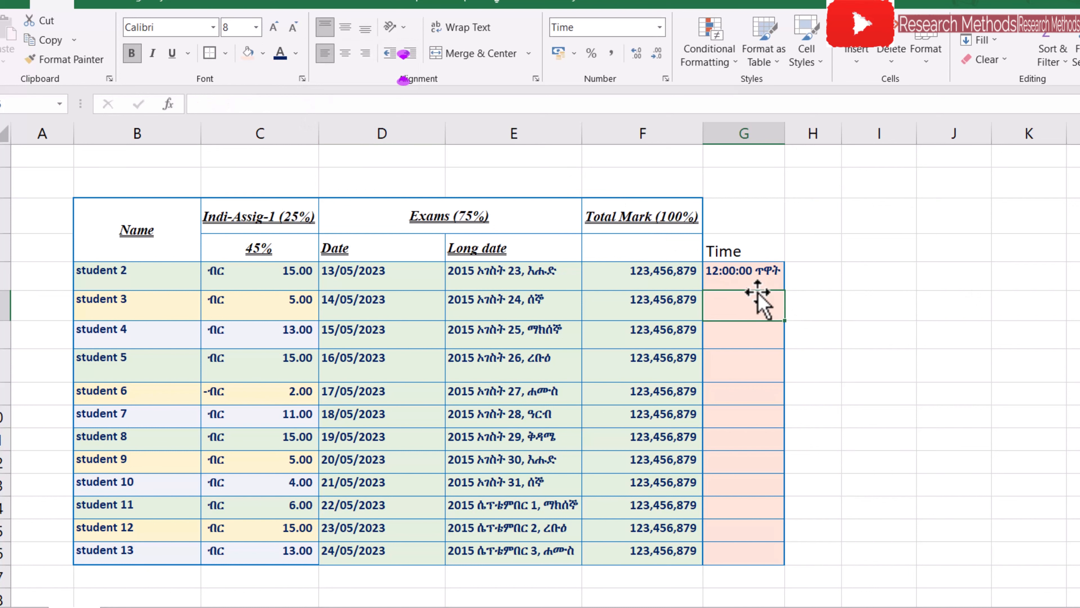
{"action": "left_click", "coordinate": [746, 314]}
{"action": "left_click", "coordinate": [747, 278]}
{"action": "left_click", "coordinate": [739, 312]}
{"action": "left_click", "coordinate": [743, 282]}
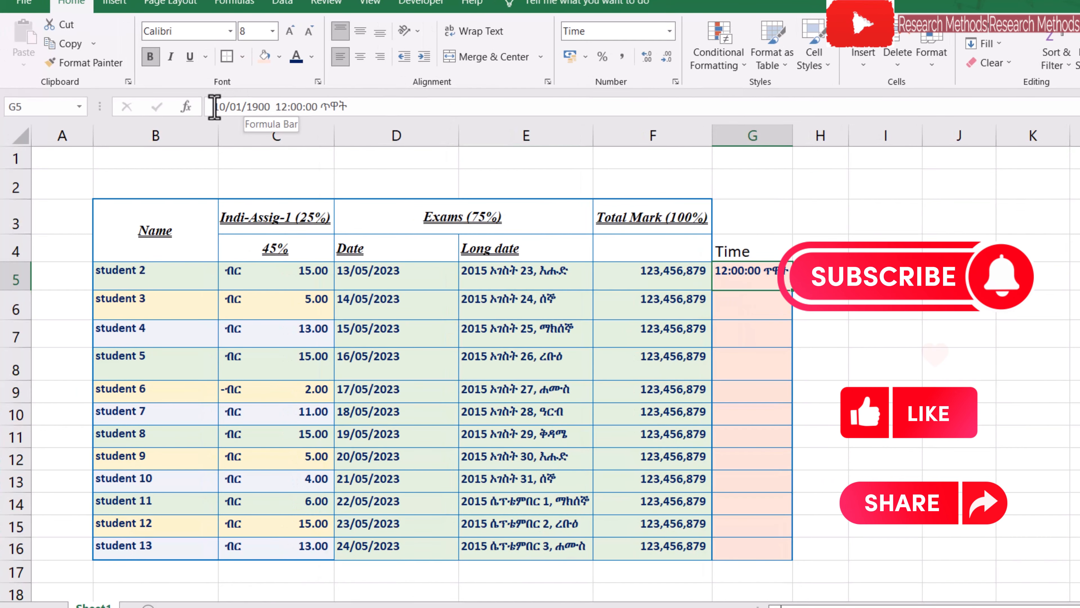
- Change the hour in G5's entry to 10 and delete its date part, leaving only 10:00:00 ጥዋት
{"action": "left_click", "coordinate": [281, 106]}
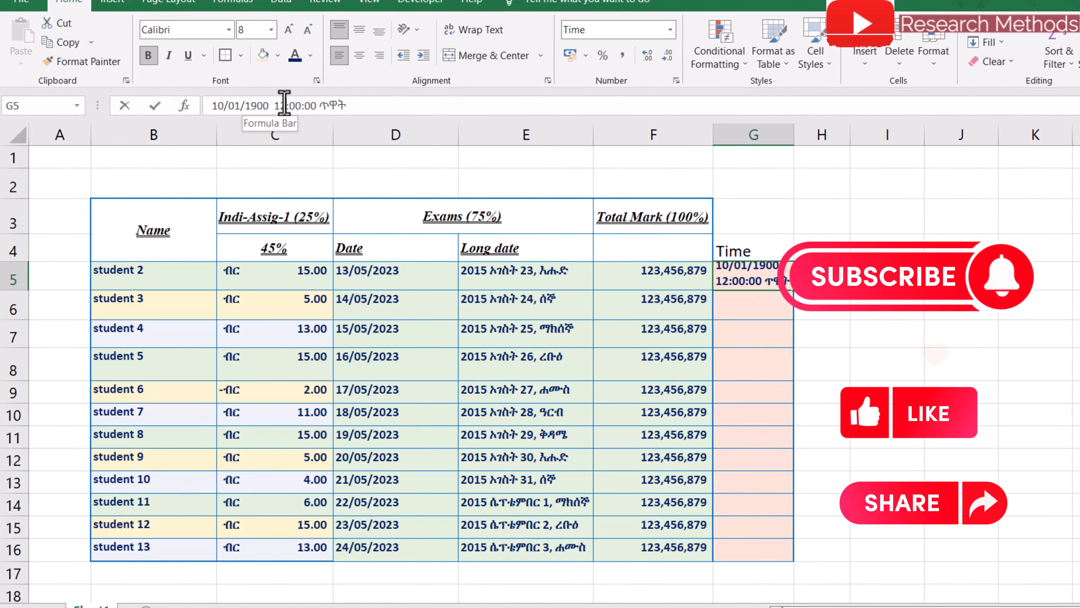
{"action": "key", "text": "BackSpace"}
{"action": "type", "text": "0"}
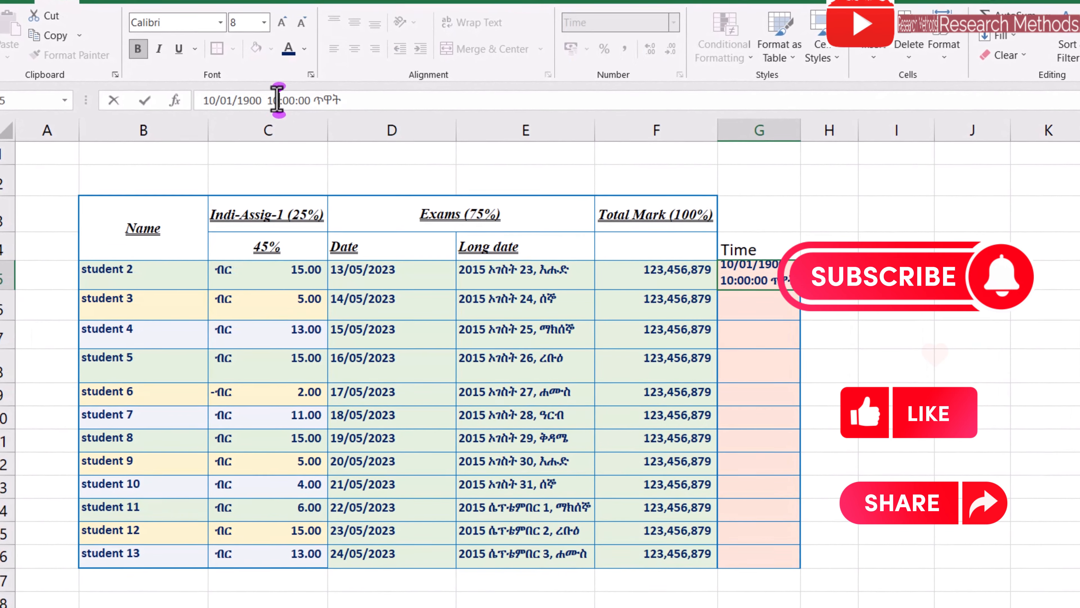
{"action": "left_click", "coordinate": [391, 99]}
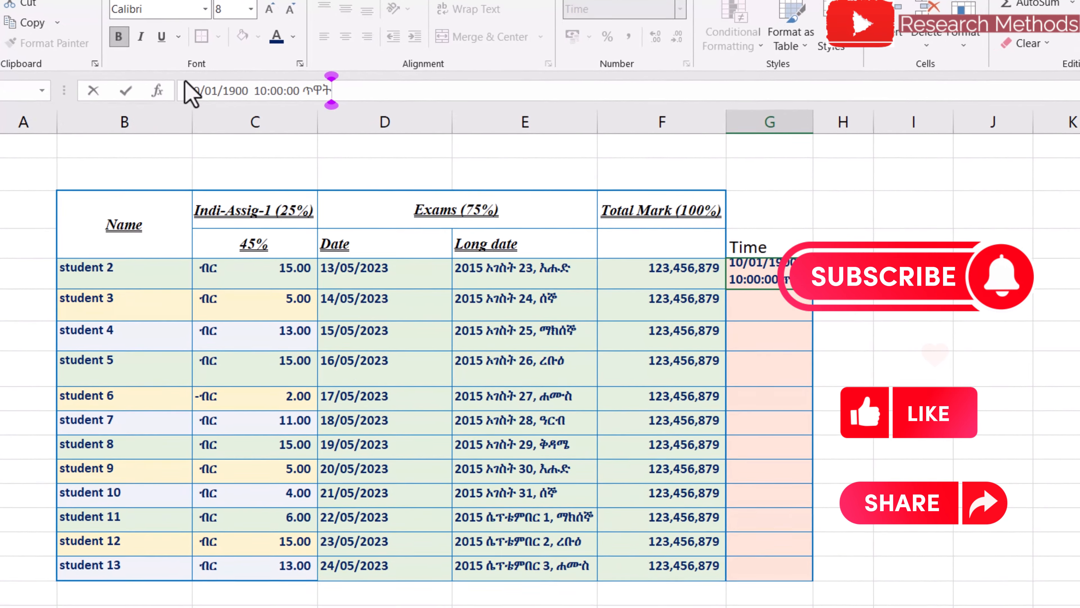
{"action": "left_click_drag", "start_coordinate": [183, 90], "coordinate": [225, 77]}
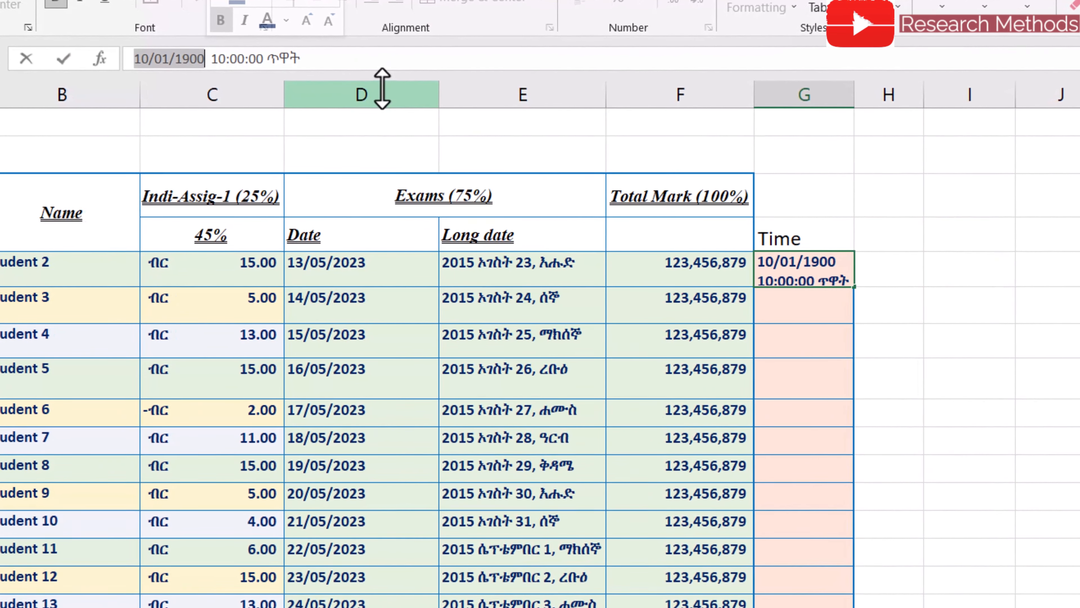
{"action": "key", "text": "BackSpace"}
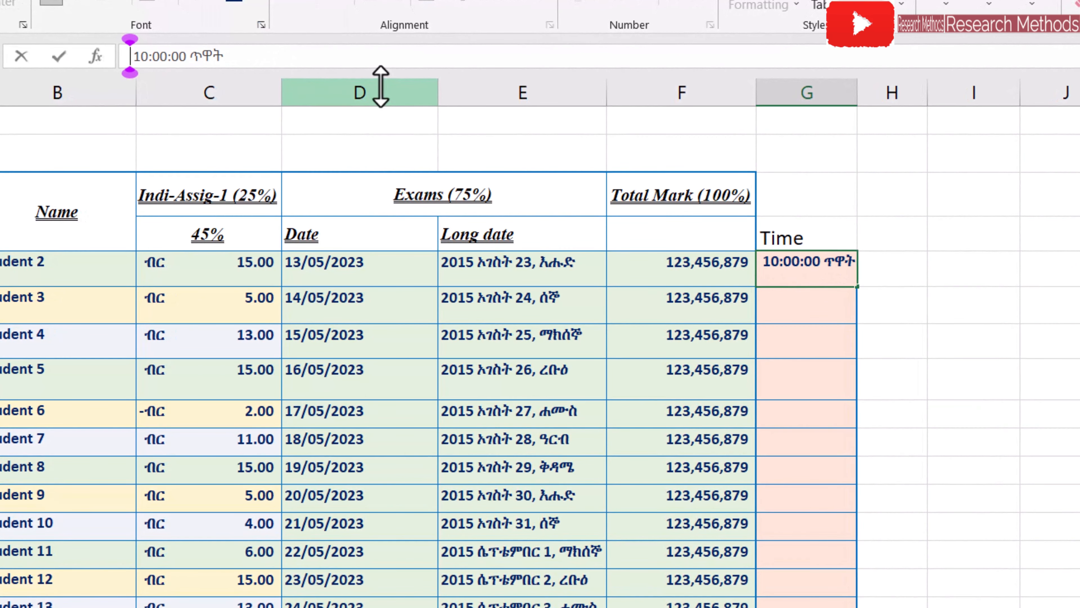
{"action": "left_click", "coordinate": [1065, 346]}
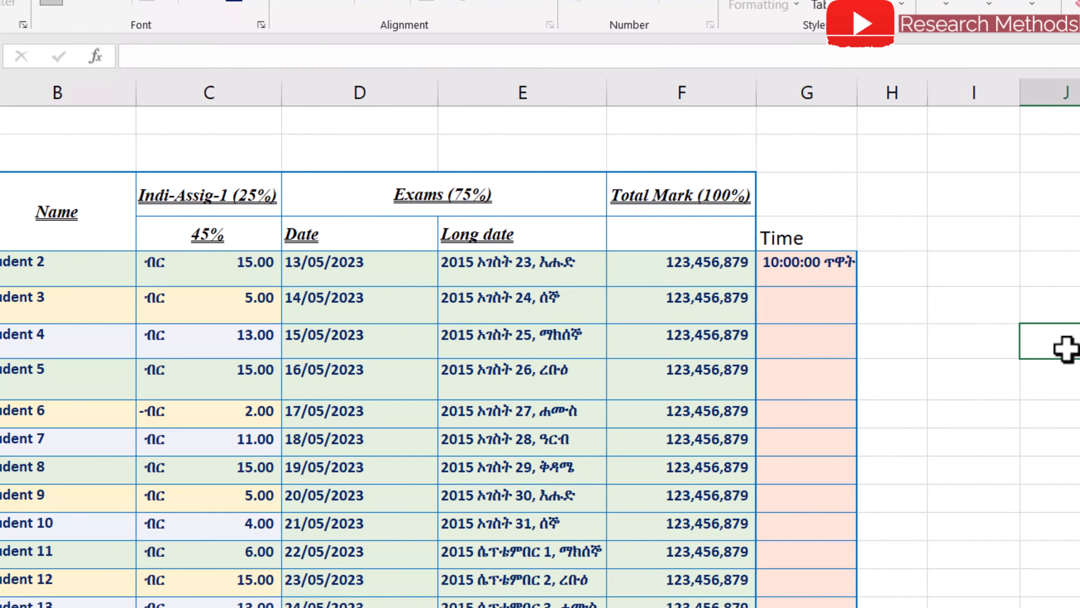
- Fill the time in G5 down through G16
{"action": "left_click", "coordinate": [805, 269]}
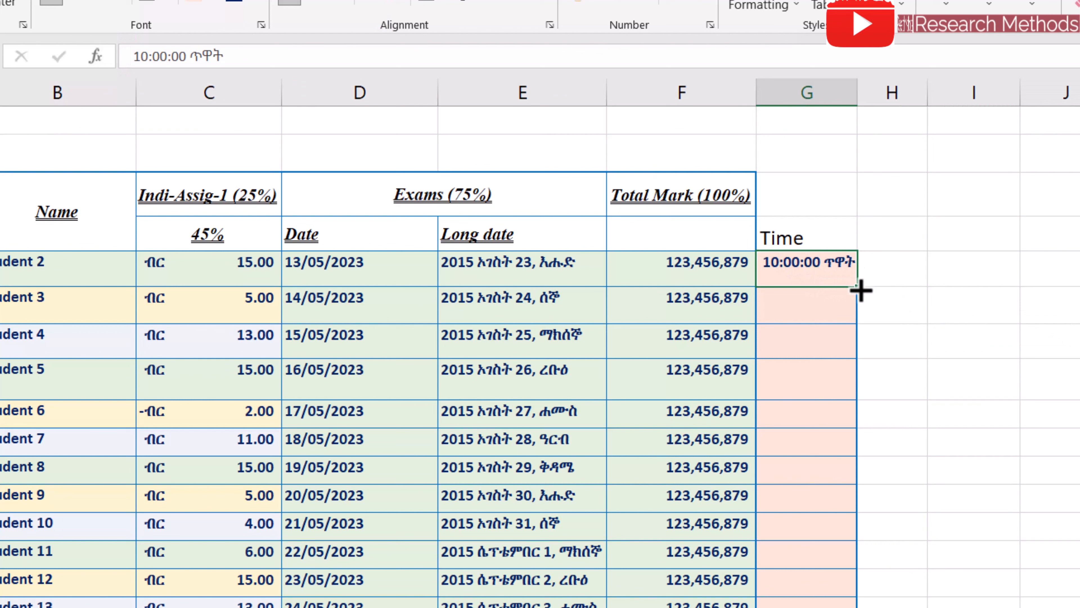
{"action": "left_click_drag", "start_coordinate": [860, 291], "coordinate": [853, 606]}
{"action": "left_click", "coordinate": [951, 347]}
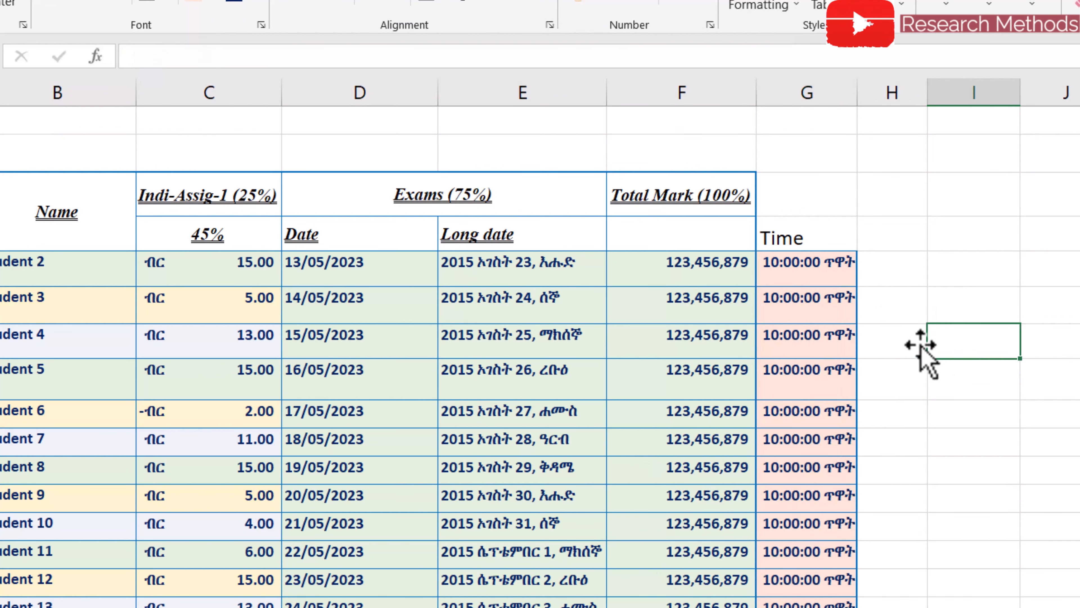
- Inspect the Auto Fill options for the Time column, repeating the fill from G5 to G16
{"action": "left_click", "coordinate": [845, 267]}
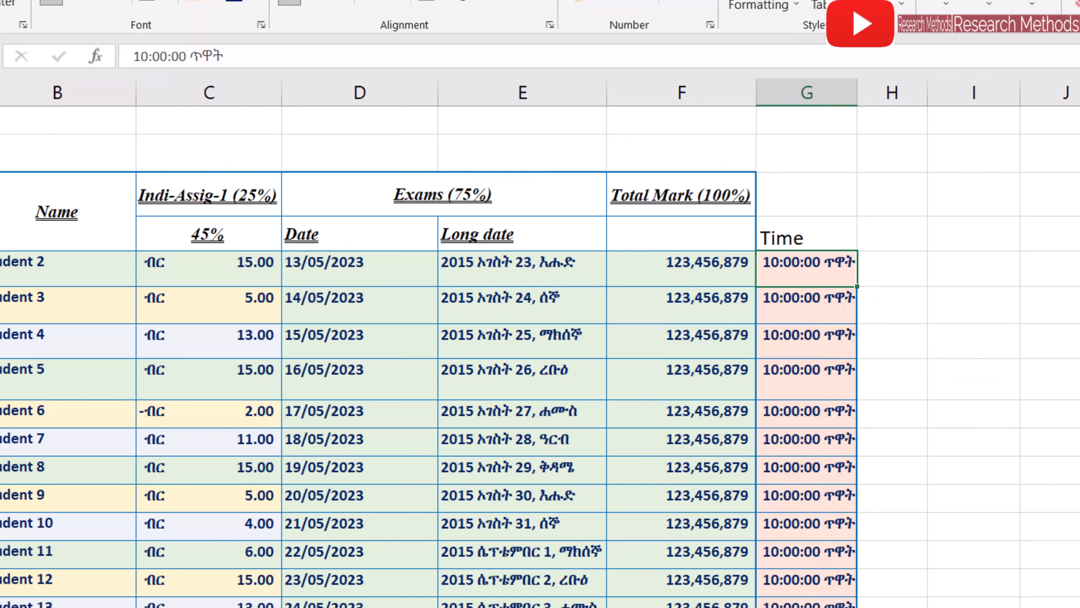
{"action": "left_click", "coordinate": [871, 607]}
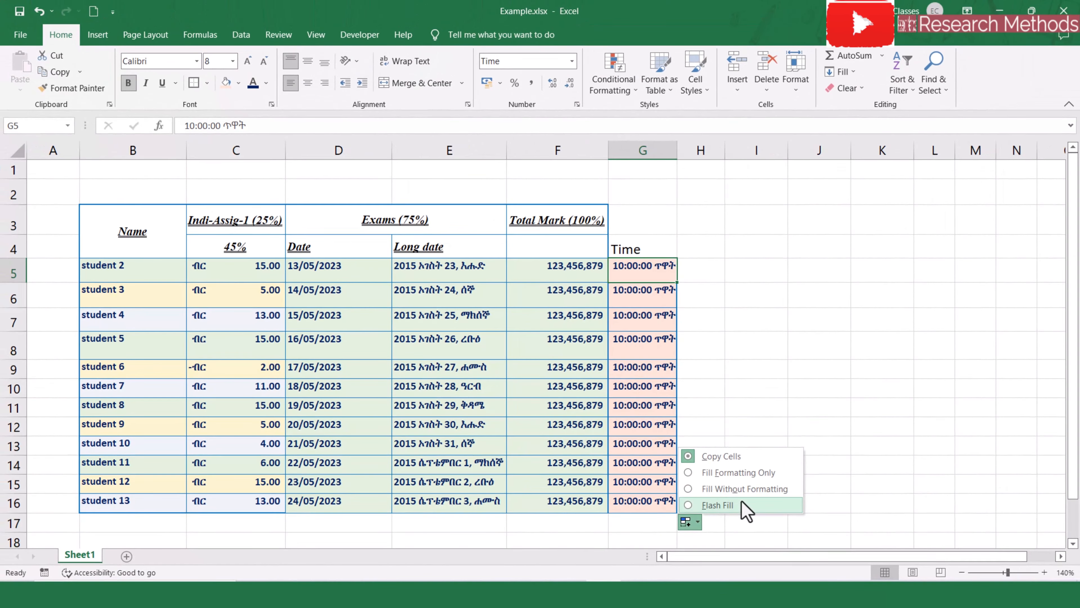
{"action": "left_click", "coordinate": [749, 406]}
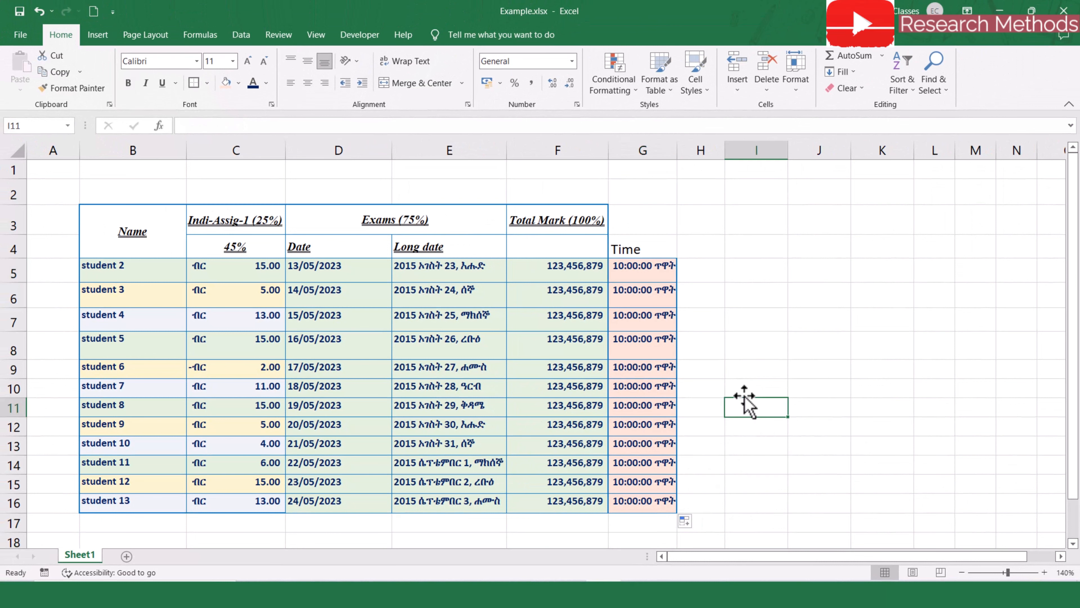
{"action": "left_click", "coordinate": [658, 268]}
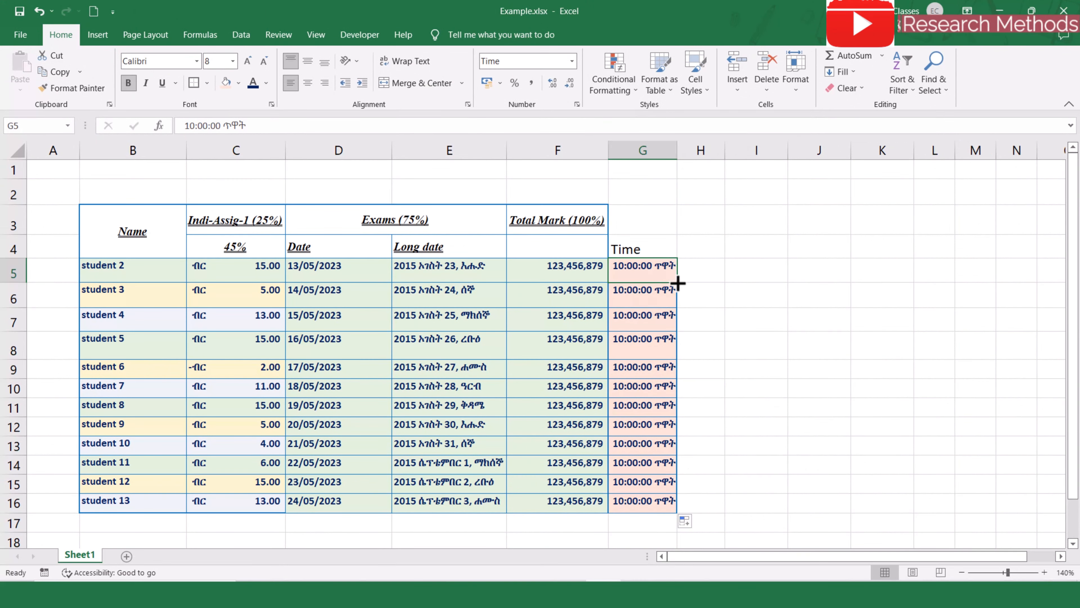
{"action": "left_click_drag", "start_coordinate": [677, 282], "coordinate": [675, 515]}
{"action": "left_click", "coordinate": [689, 523]}
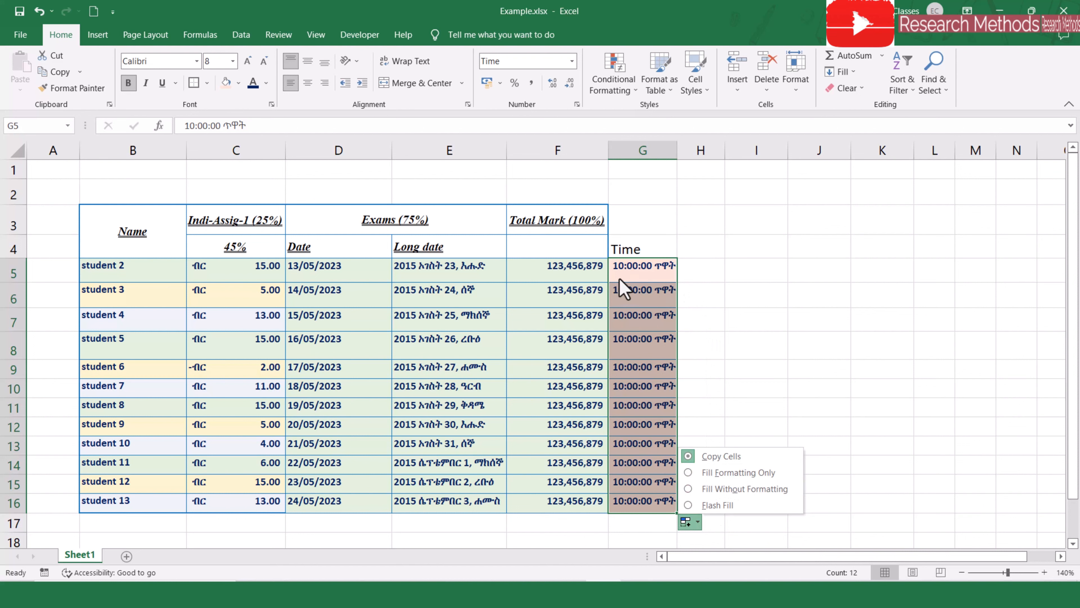
- Replace the time in G6 with the plain number 11
{"action": "left_click", "coordinate": [624, 291]}
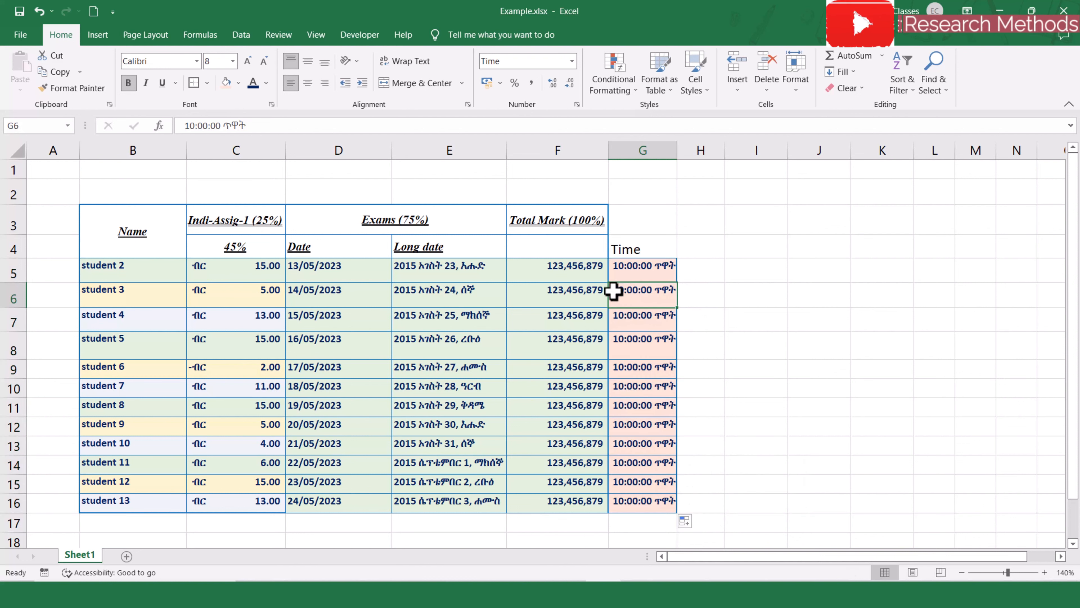
{"action": "type", "text": "11"}
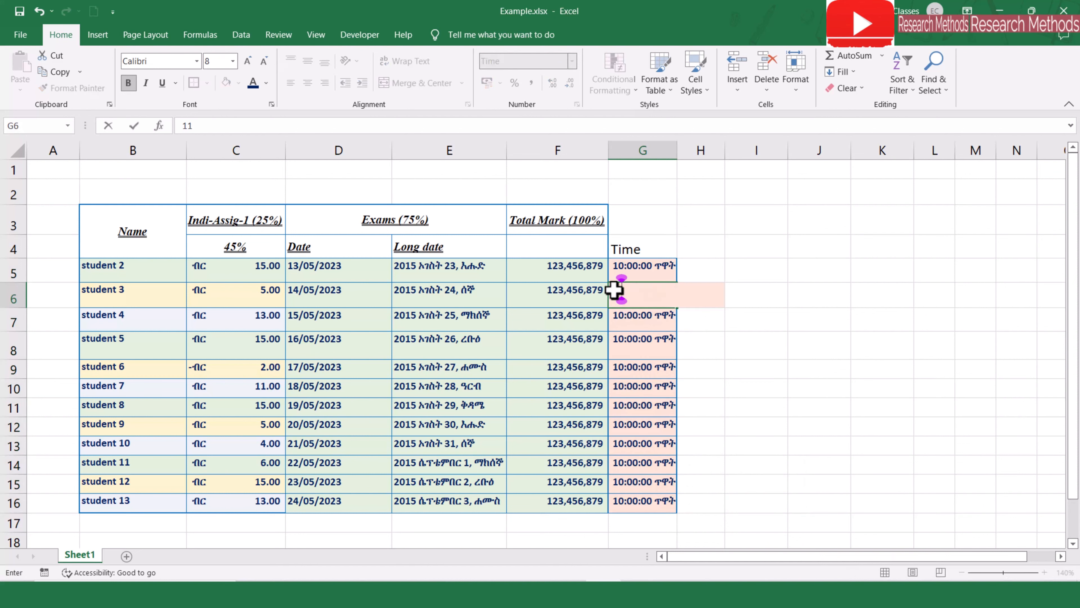
{"action": "left_click_drag", "start_coordinate": [851, 354], "coordinate": [813, 343]}
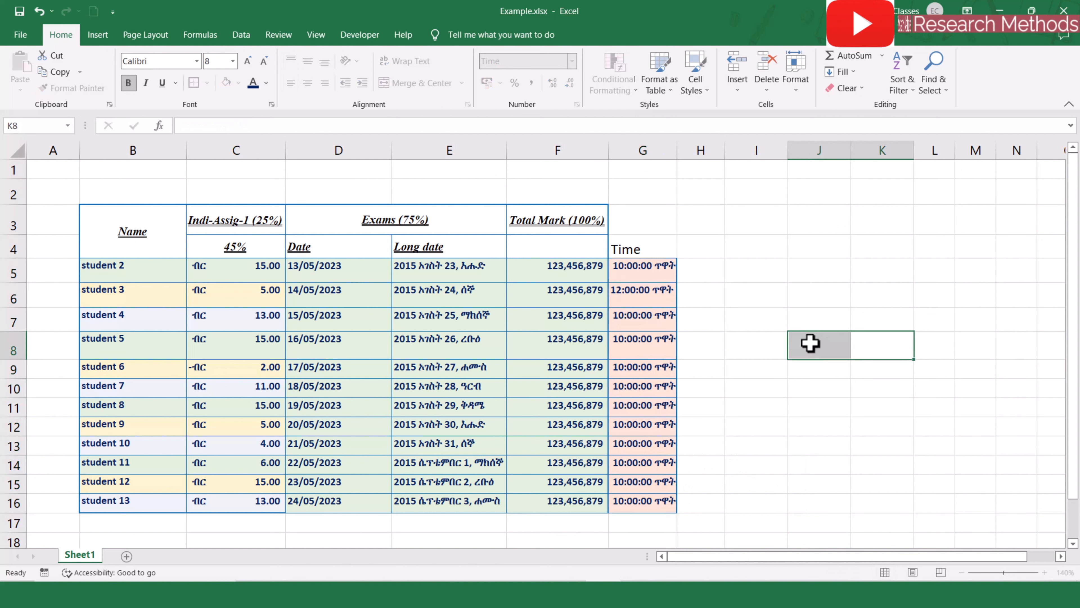
- Correct G6 by deleting its date part and changing the hour to 11, leaving only 11:00:00 ጥዋት
{"action": "left_click", "coordinate": [628, 296]}
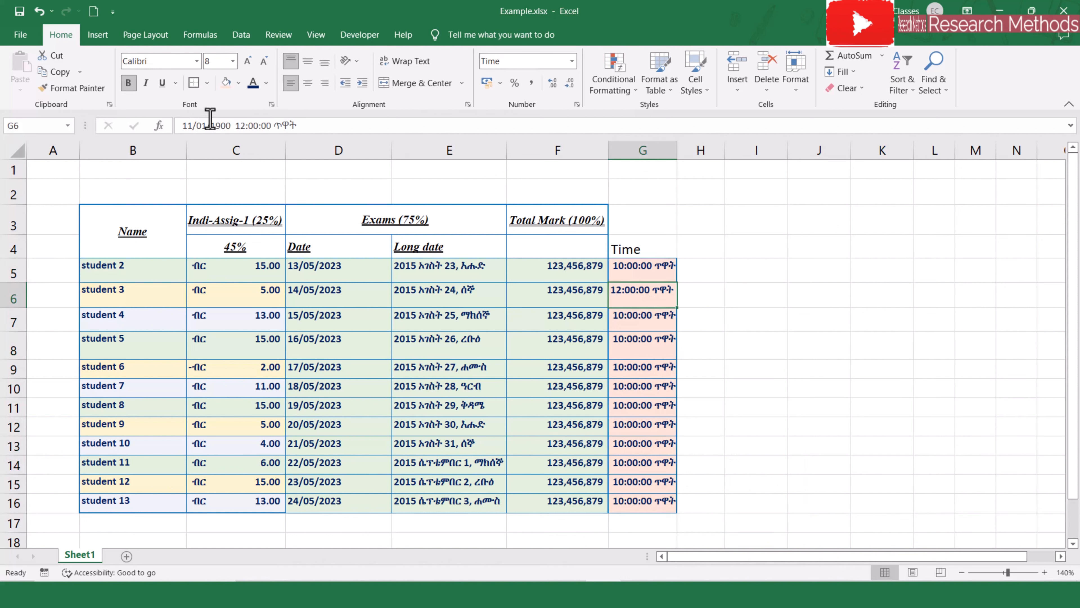
{"action": "left_click_drag", "start_coordinate": [182, 126], "coordinate": [235, 128]}
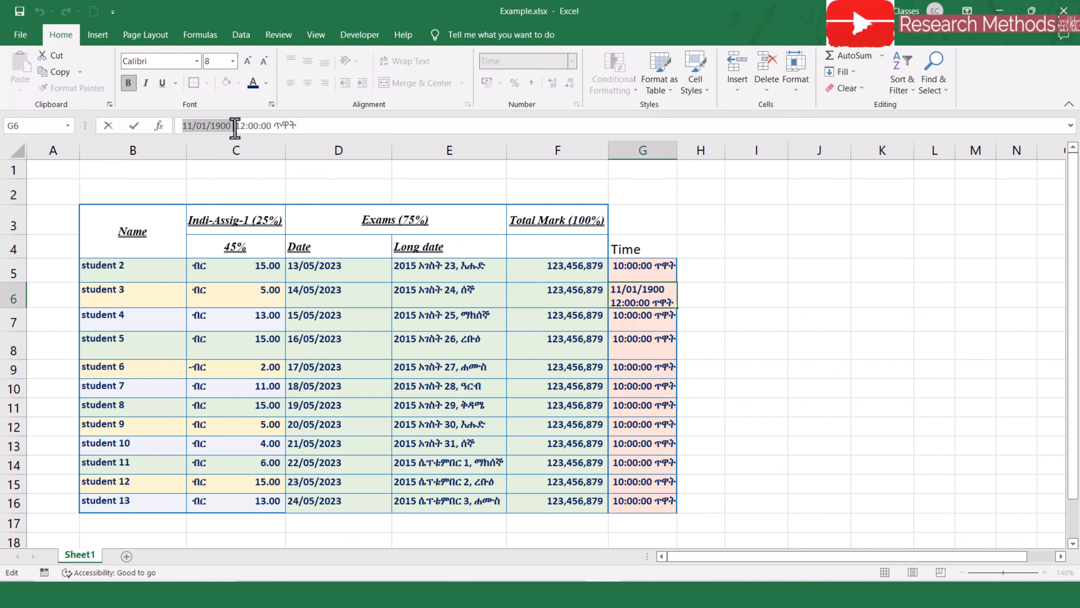
{"action": "key", "text": "Delete"}
{"action": "key", "text": "Delete"}
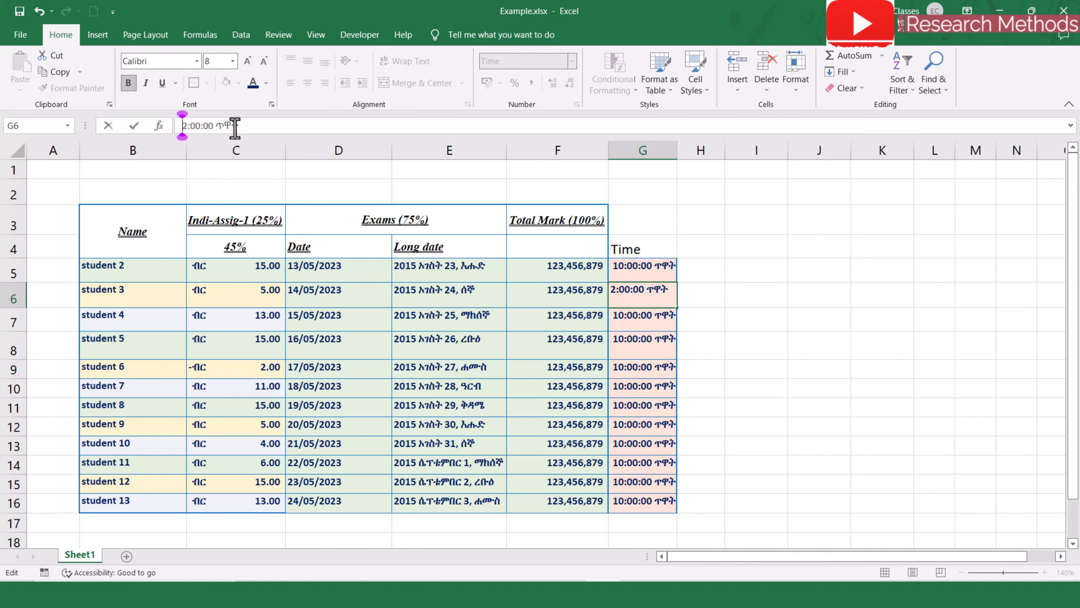
{"action": "type", "text": "11"}
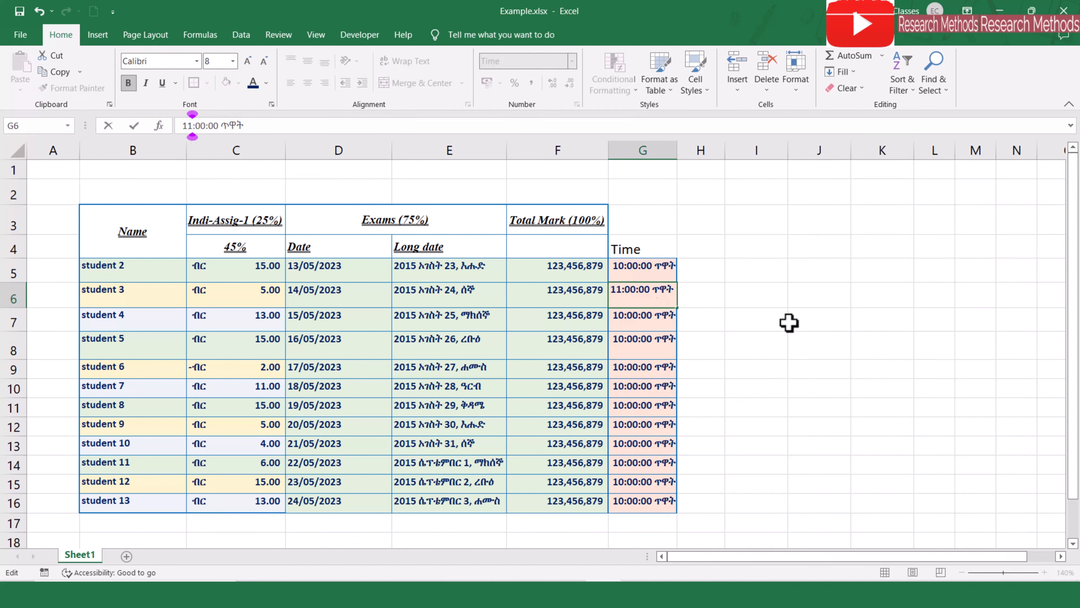
{"action": "left_click", "coordinate": [842, 361]}
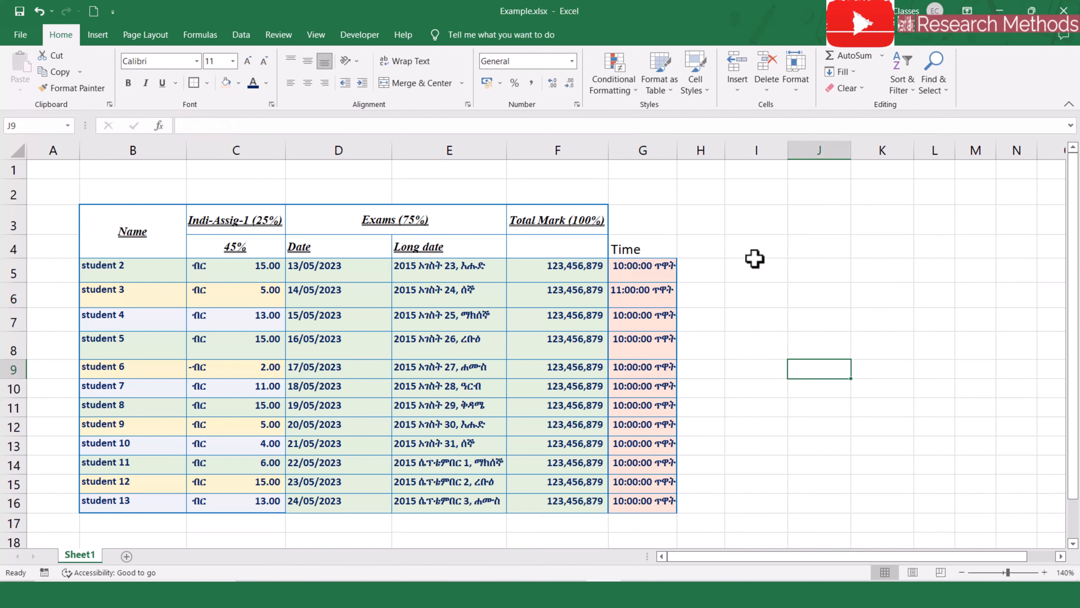
- Examine the stored time entries in individual cells down the Time column, from G5 to G16
{"action": "left_click", "coordinate": [646, 315]}
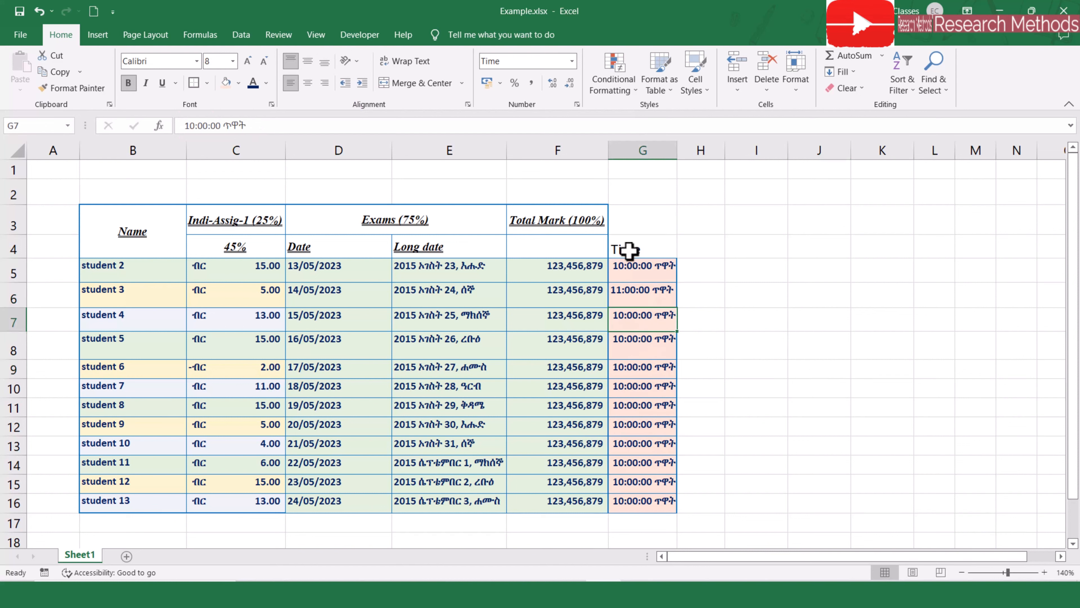
{"action": "left_click", "coordinate": [640, 261]}
{"action": "left_click", "coordinate": [636, 303]}
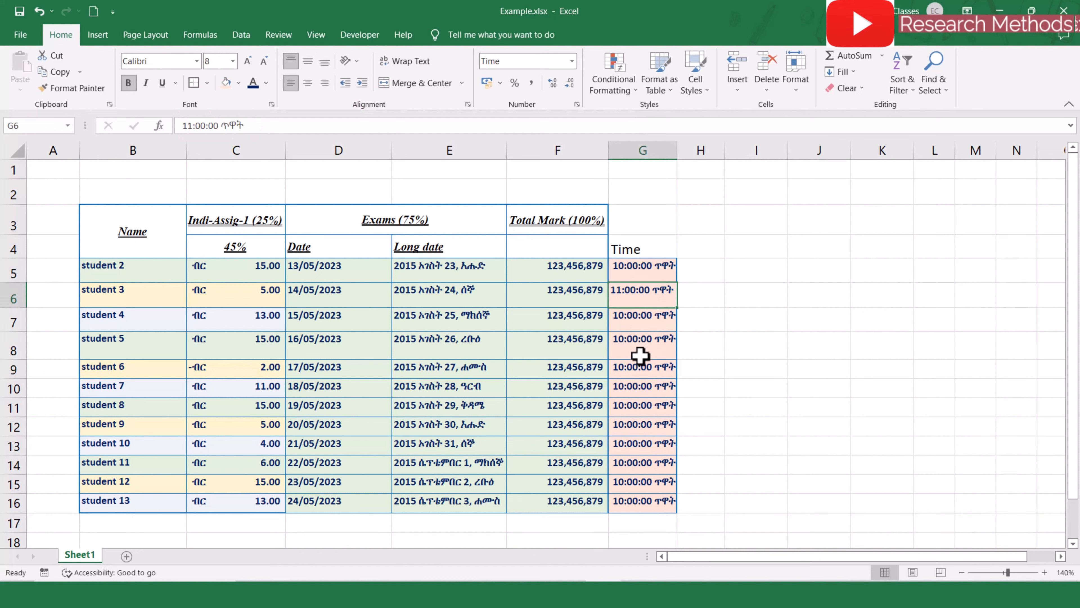
{"action": "left_click", "coordinate": [641, 353]}
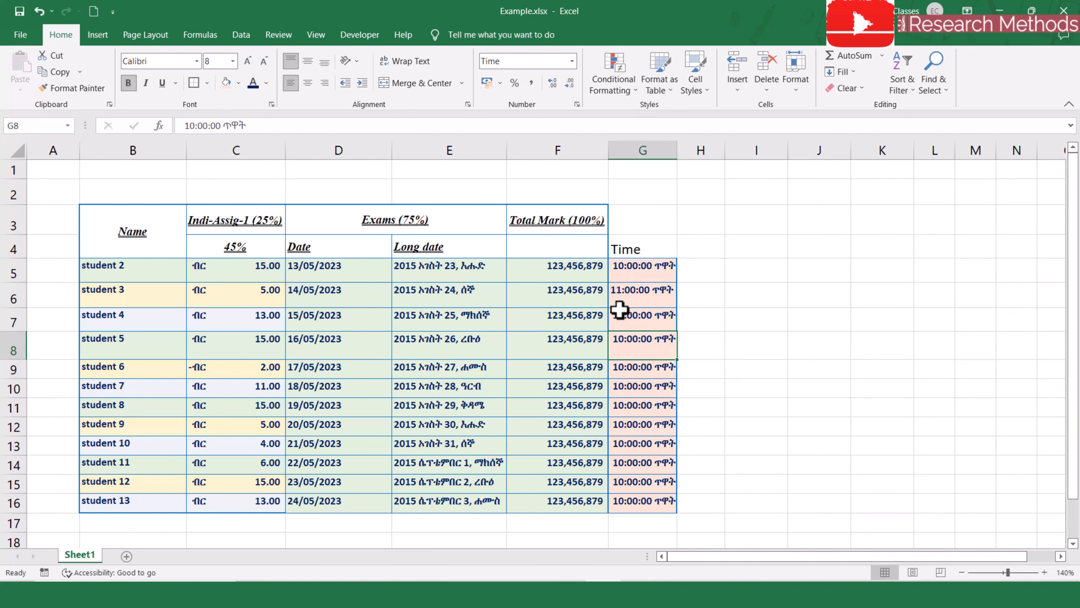
{"action": "left_click", "coordinate": [638, 390]}
{"action": "left_click", "coordinate": [635, 441]}
{"action": "left_click", "coordinate": [641, 503]}
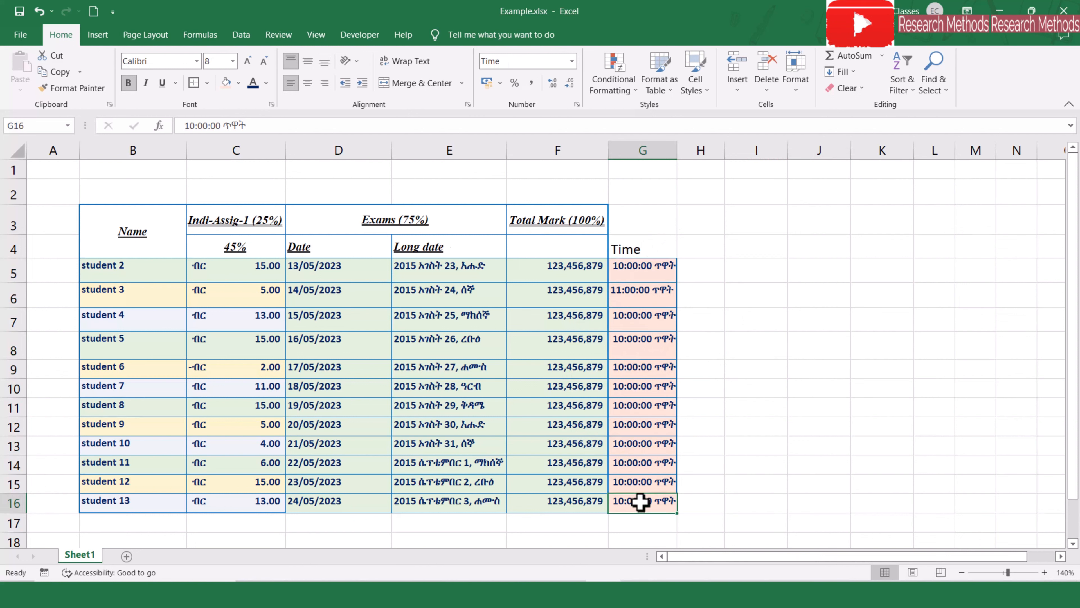
{"action": "left_click", "coordinate": [640, 389]}
- Fill the Long date cells E5:E16 with a light blue-gray colour
{"action": "left_click_drag", "start_coordinate": [455, 245], "coordinate": [446, 430]}
{"action": "left_click_drag", "start_coordinate": [451, 337], "coordinate": [451, 504]}
{"action": "left_click", "coordinate": [440, 266]}
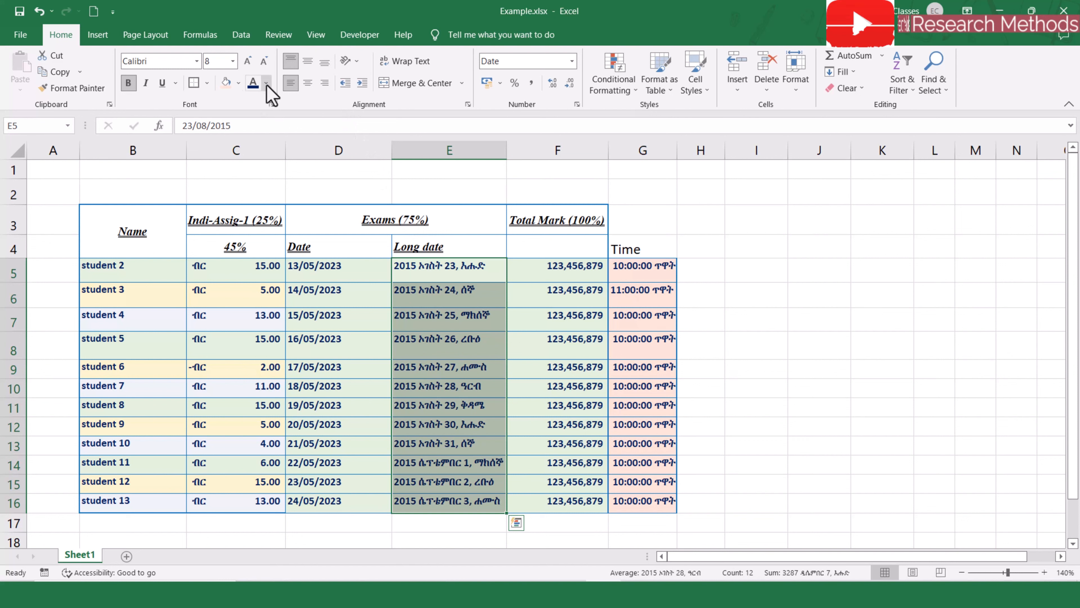
{"action": "left_click", "coordinate": [238, 83]}
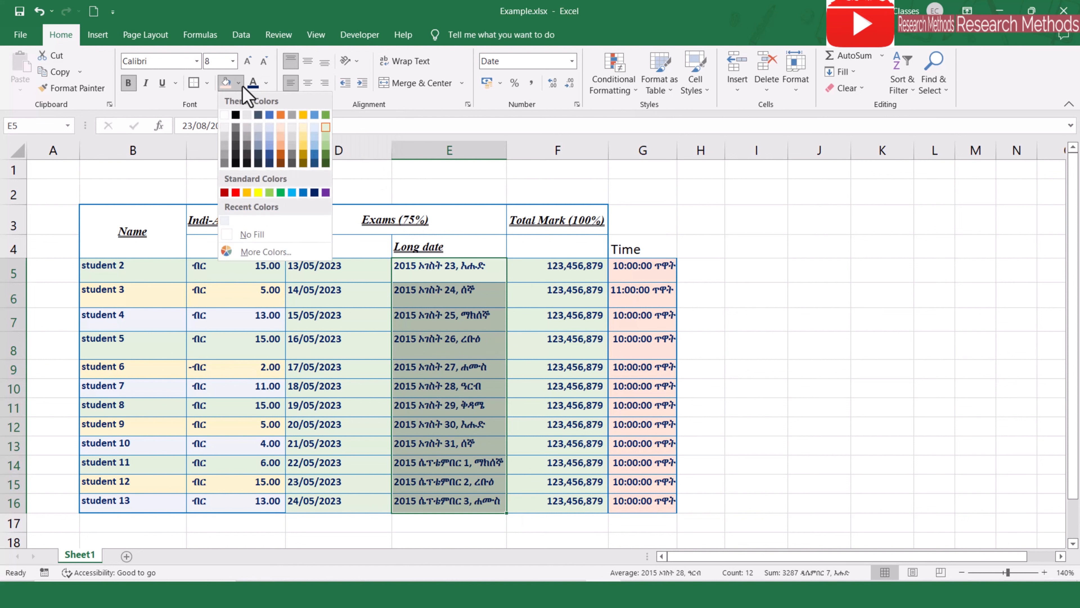
{"action": "left_click", "coordinate": [260, 127]}
- Fill E5:G5 light green and extend the alternating green and yellow row fills across columns D to G down to row 16
{"action": "left_click", "coordinate": [339, 267]}
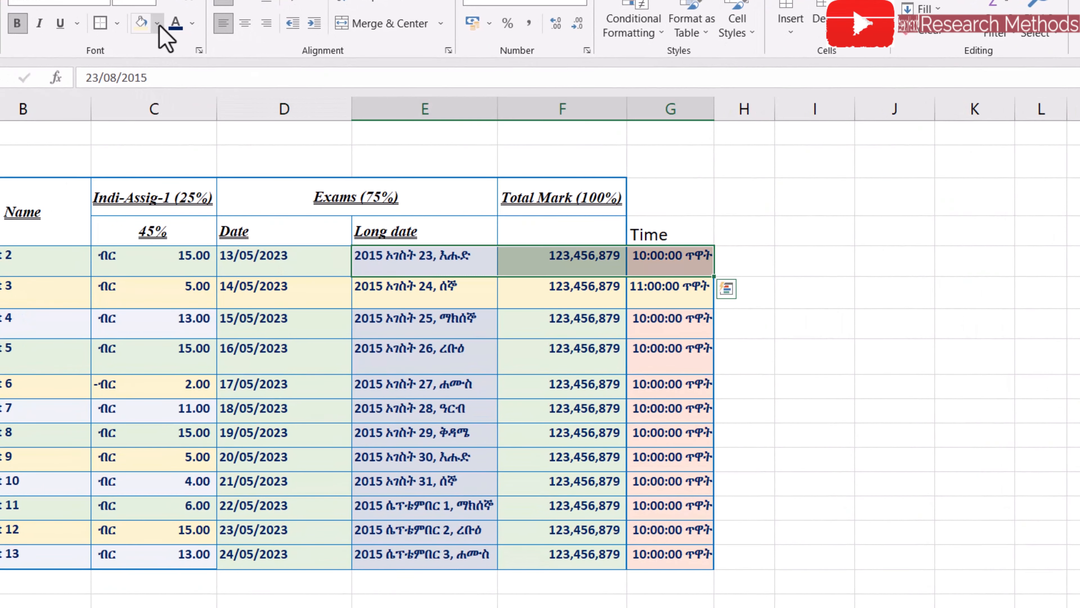
{"action": "left_click", "coordinate": [157, 24]}
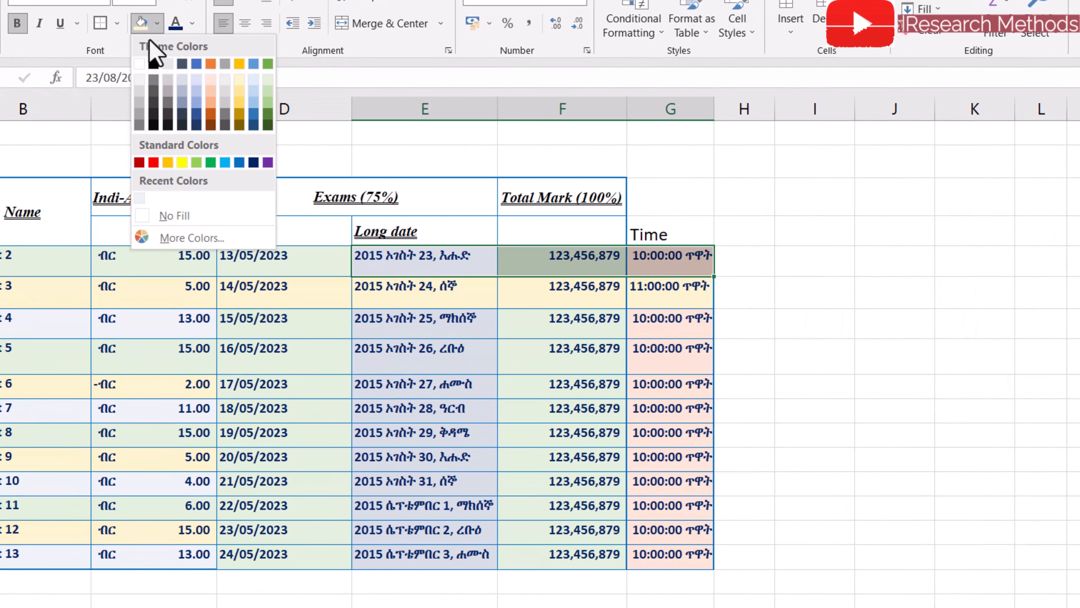
{"action": "left_click", "coordinate": [268, 80]}
{"action": "left_click", "coordinate": [808, 362]}
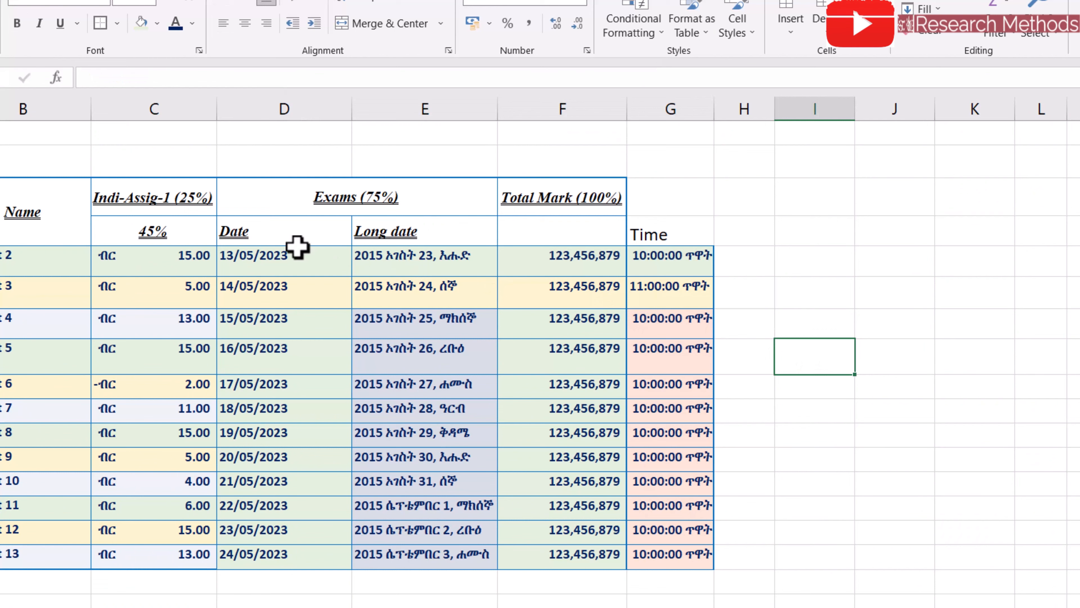
{"action": "left_click_drag", "start_coordinate": [296, 254], "coordinate": [603, 289]}
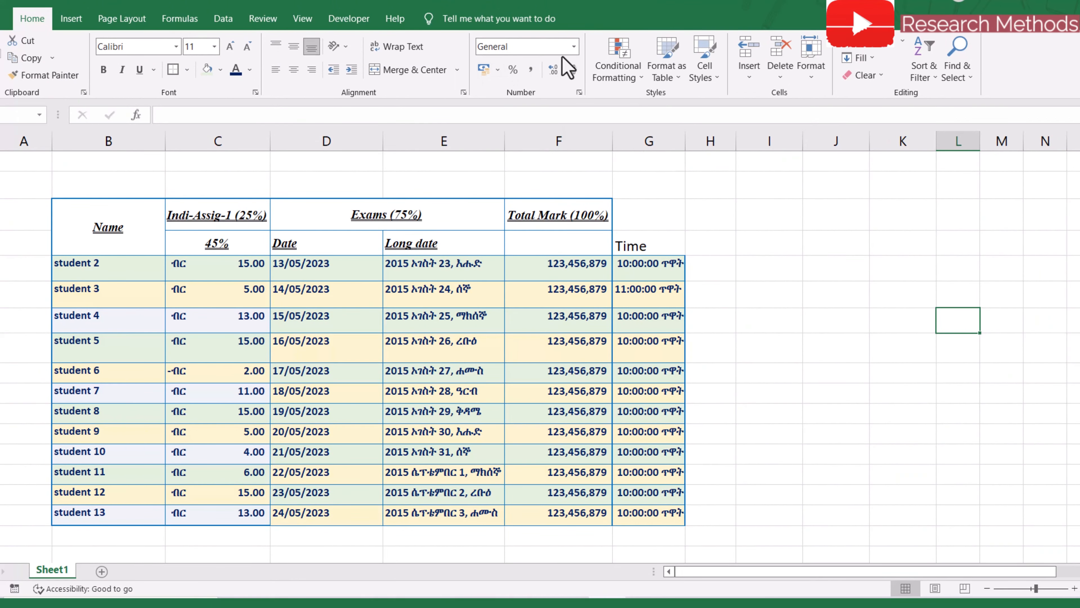
{"action": "left_click", "coordinate": [574, 47]}
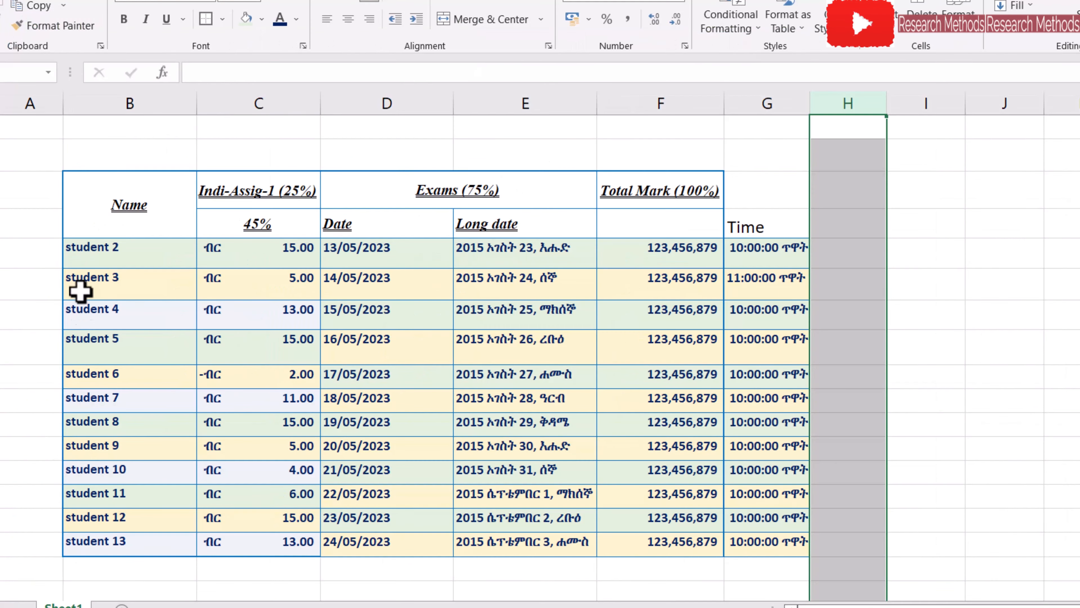
{"action": "left_click", "coordinate": [91, 250]}
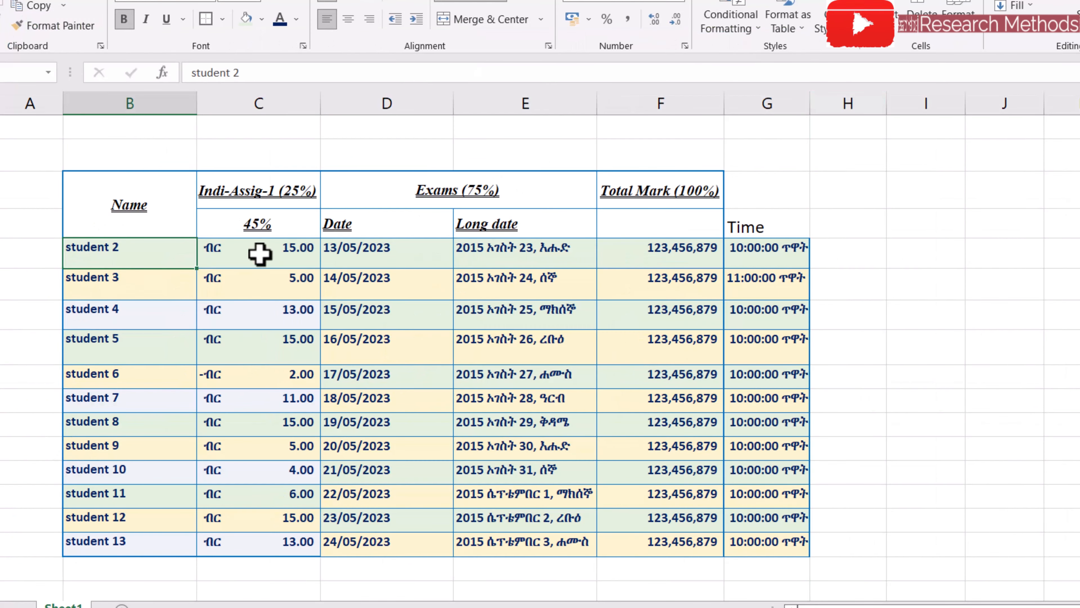
{"action": "left_click_drag", "start_coordinate": [259, 254], "coordinate": [260, 526]}
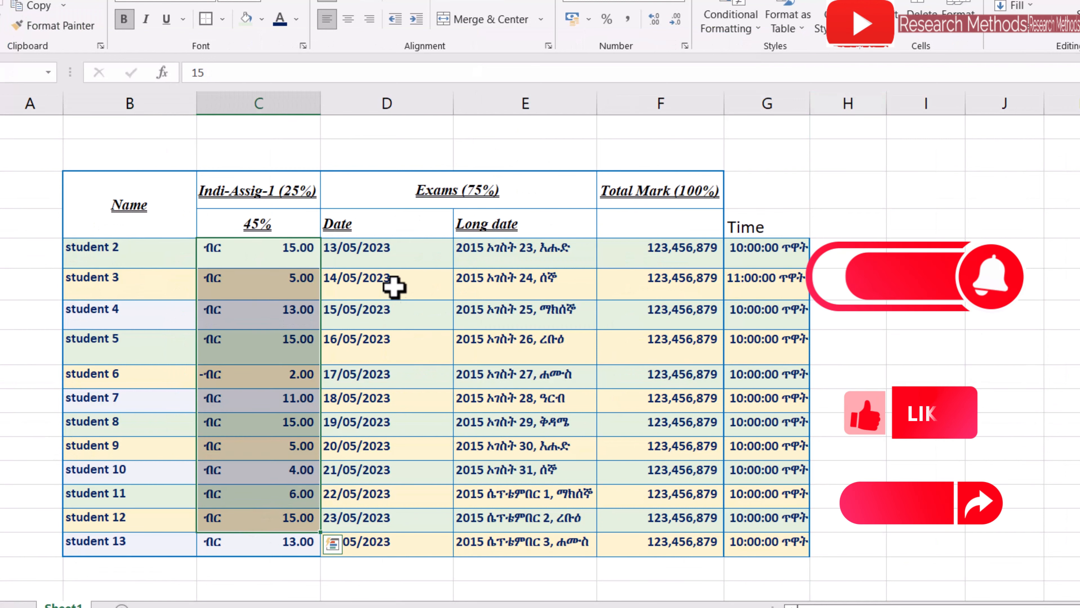
- Clear the 45% entry from C4 under the Indi-Assig-1 (25%) heading
{"action": "left_click", "coordinate": [292, 226]}
{"action": "key", "text": "Delete"}
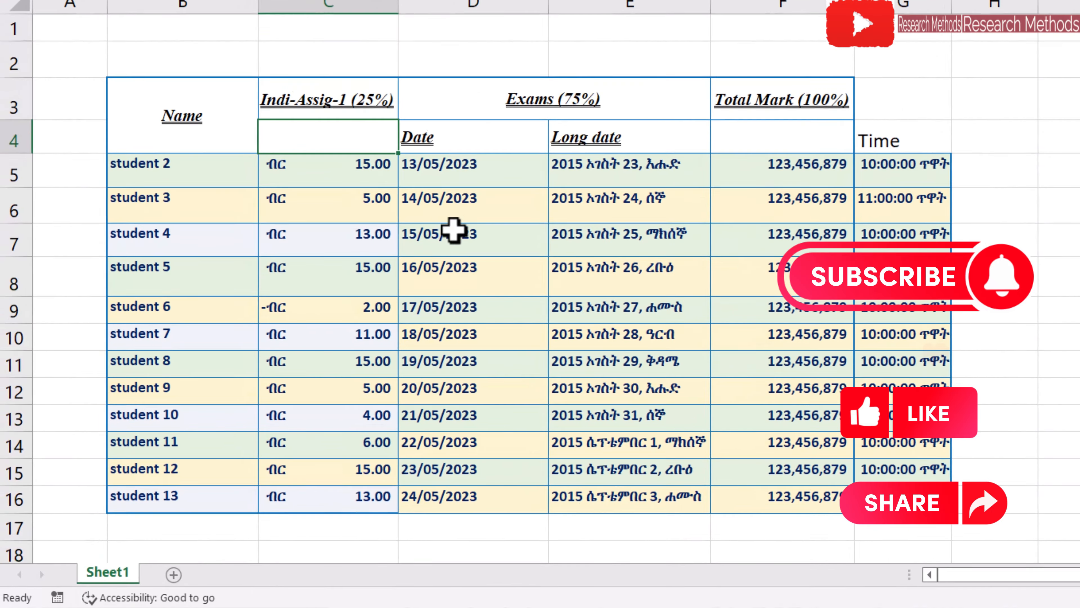
{"action": "left_click", "coordinate": [383, 276]}
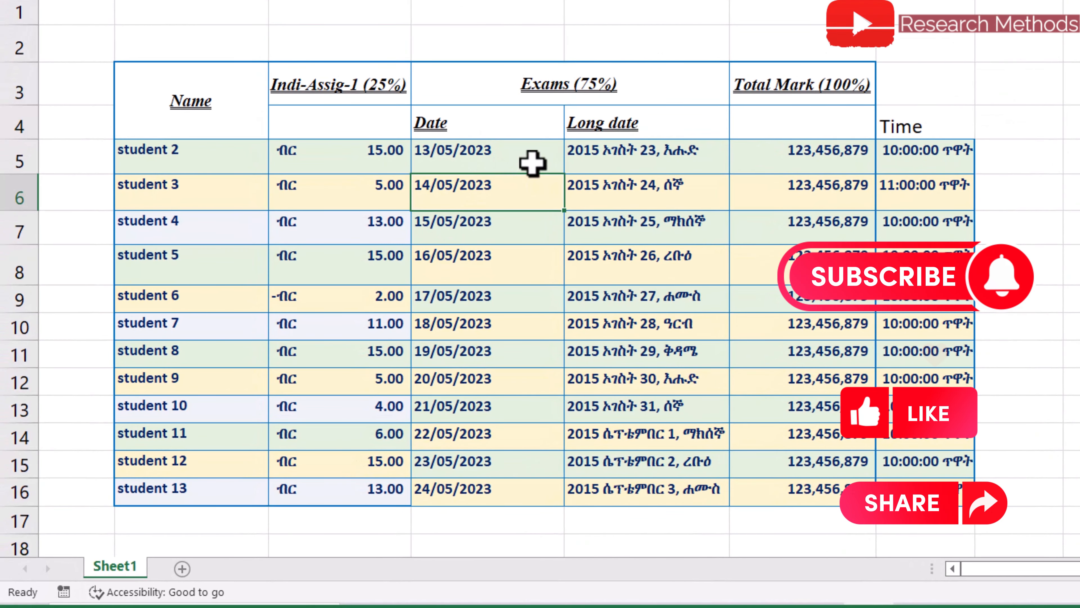
{"action": "left_click_drag", "start_coordinate": [530, 164], "coordinate": [658, 519]}
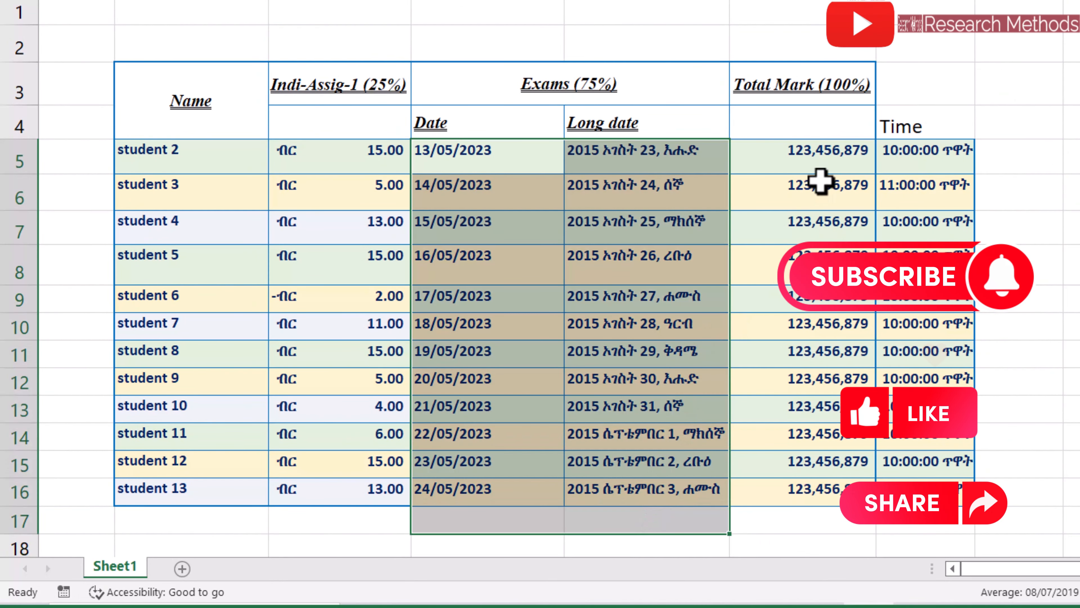
{"action": "left_click", "coordinate": [832, 155]}
{"action": "mouse_move", "coordinate": [832, 156]}
{"action": "left_mouse_down"}
{"action": "mouse_move", "coordinate": [924, 367]}
{"action": "mouse_move", "coordinate": [924, 489]}
{"action": "left_mouse_up"}
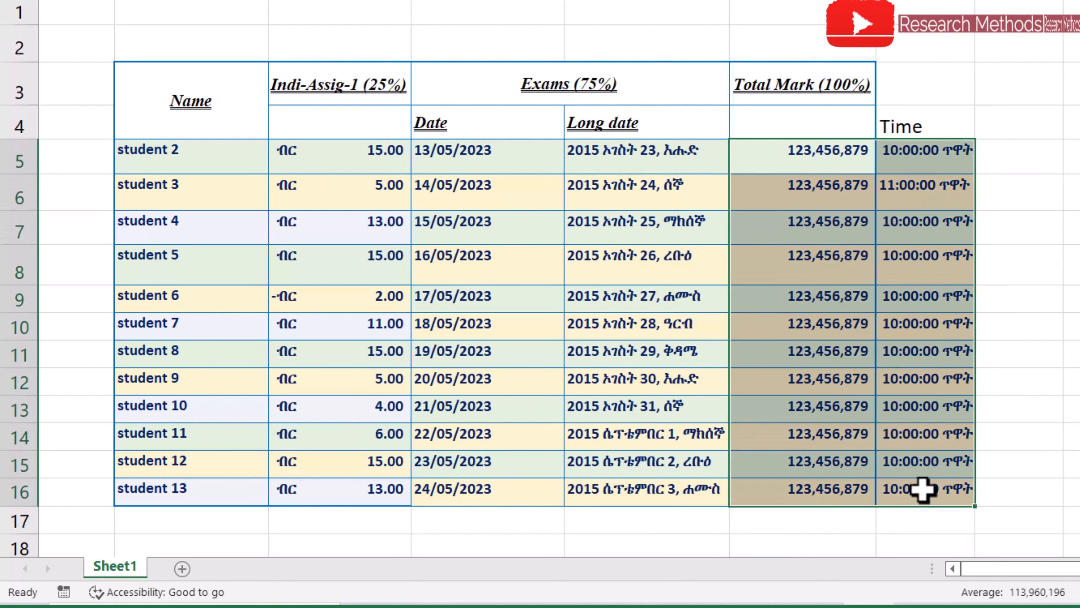
{"action": "left_click", "coordinate": [1070, 251]}
- Add one decimal place to the Total Mark values in F5:F16 and remove it again
{"action": "left_click_drag", "start_coordinate": [825, 151], "coordinate": [815, 495]}
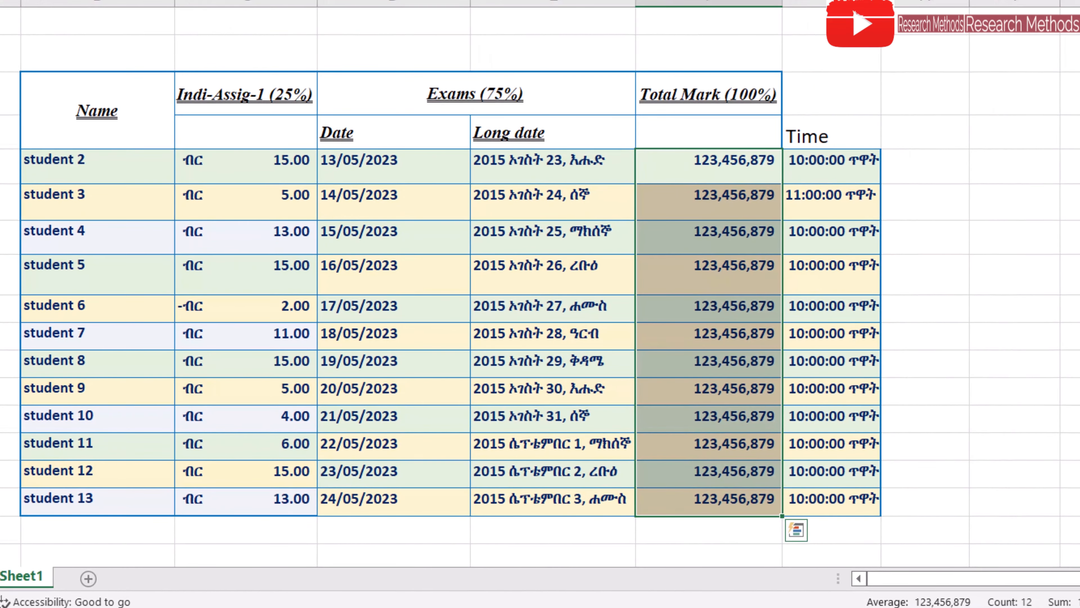
{"action": "key", "text": "alt+h"}
{"action": "key", "text": "0"}
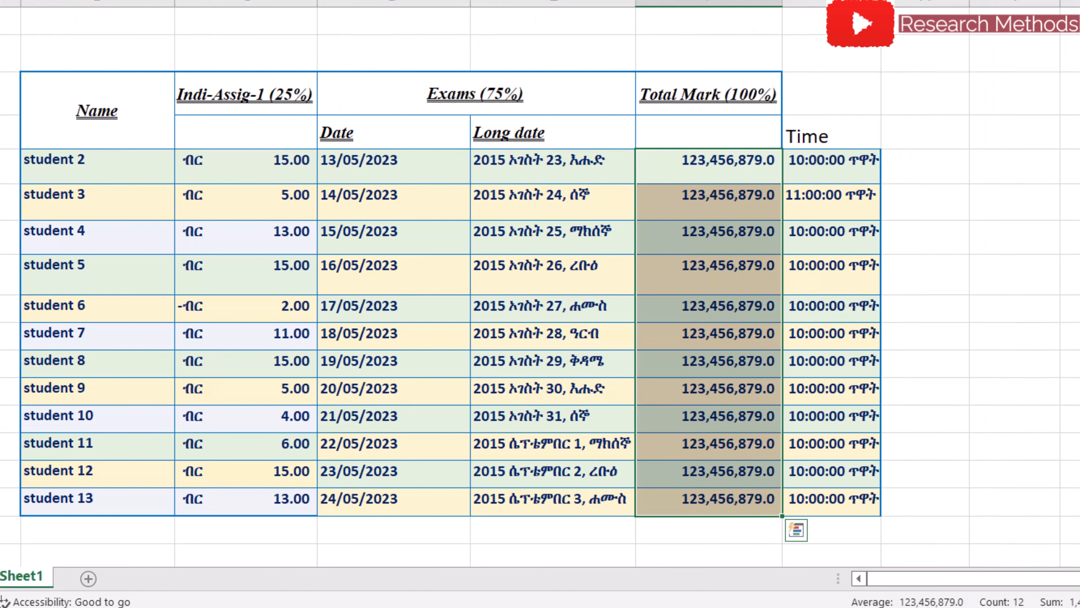
{"action": "key", "text": "alt+h"}
{"action": "key", "text": "9"}
{"action": "left_click", "coordinate": [962, 317]}
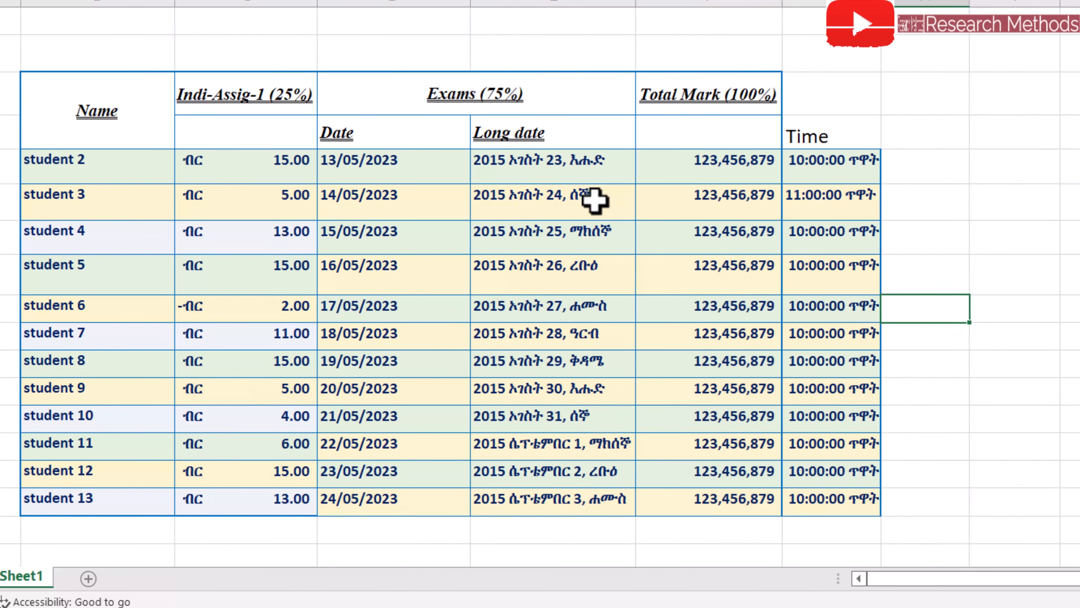